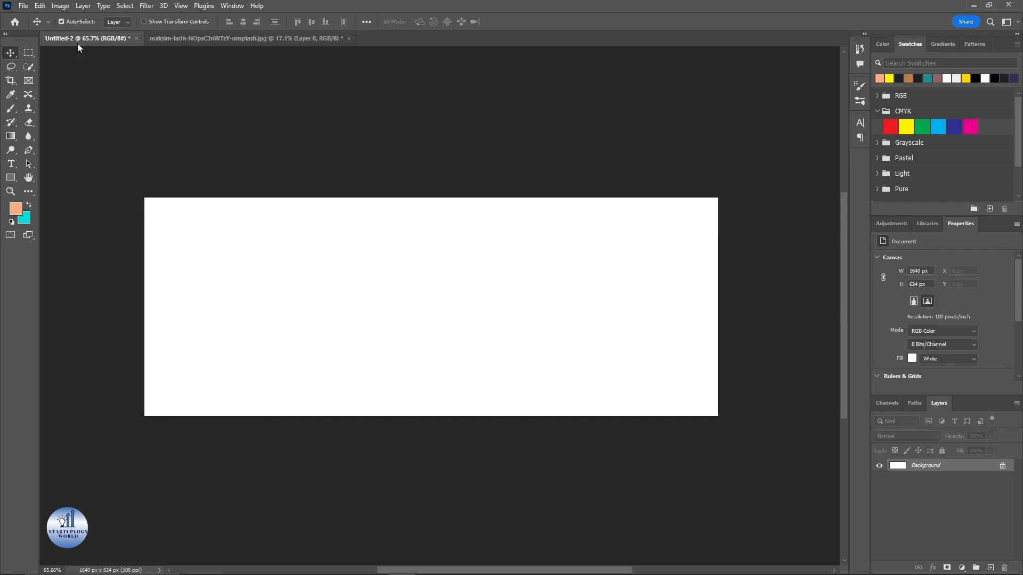
Step: Create a white 1640 × 624 px RGB document at 100 ppi and close the old Untitled-2 document without saving
left_click(24, 7)
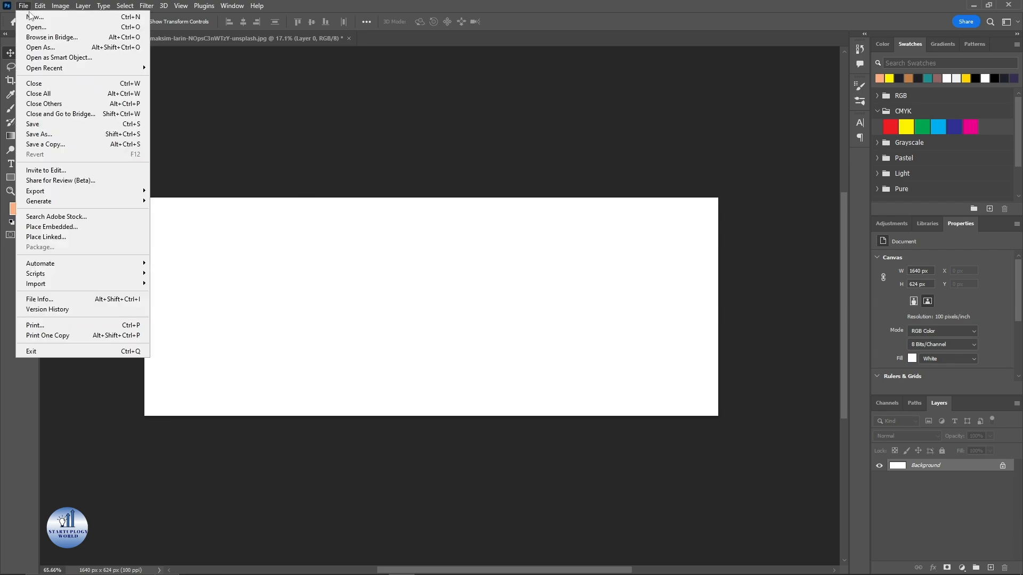
left_click(30, 18)
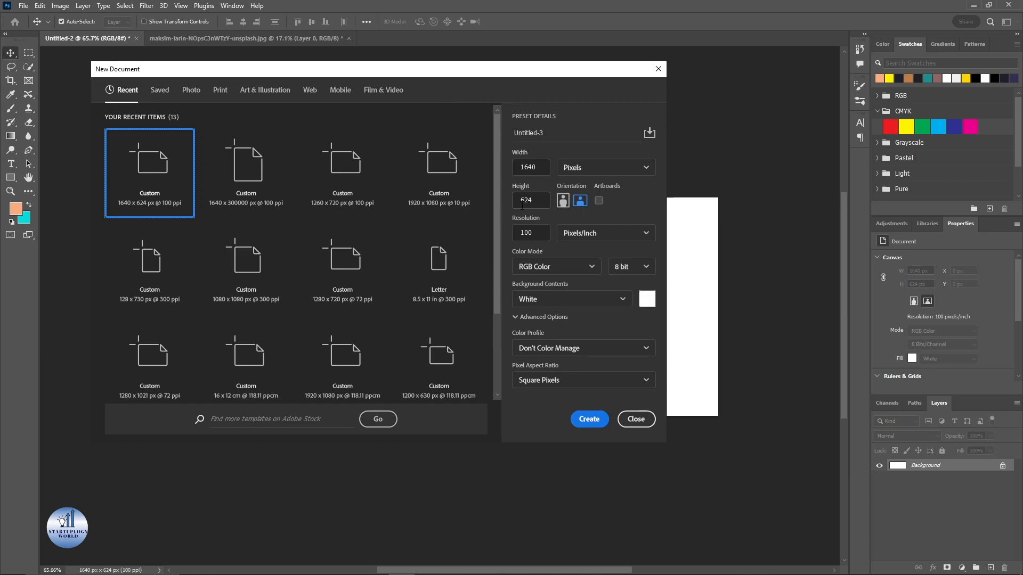
left_click(588, 419)
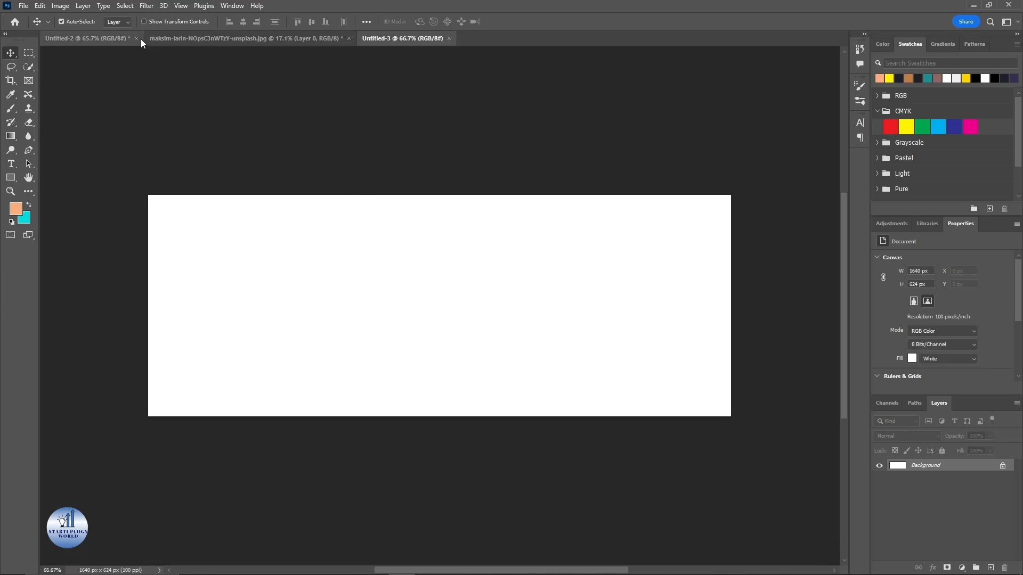
left_click(137, 39)
left_click(508, 217)
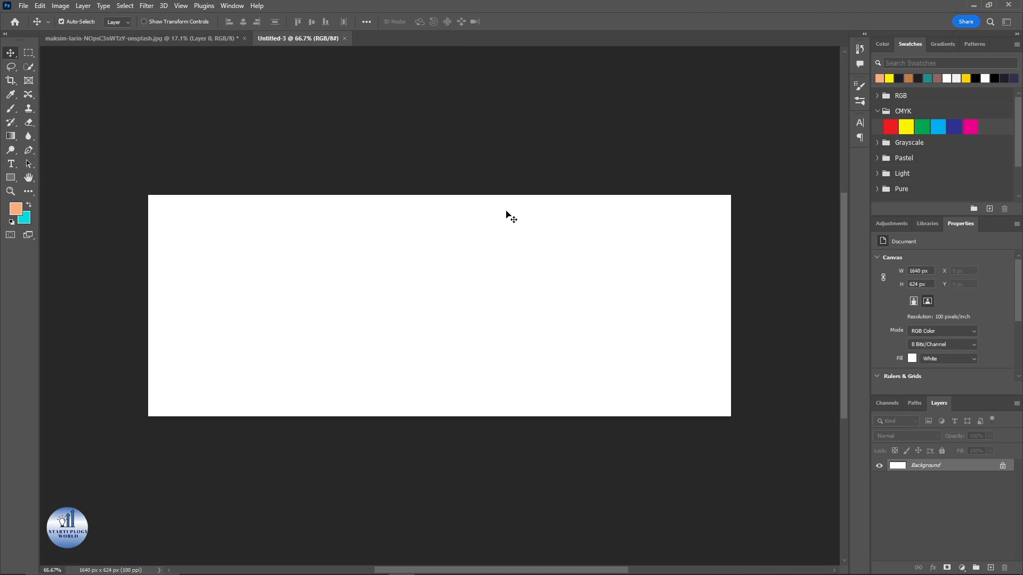
Step: Add a new layer with a Gradient Fill above the background and open the gradient presets
left_click(989, 568)
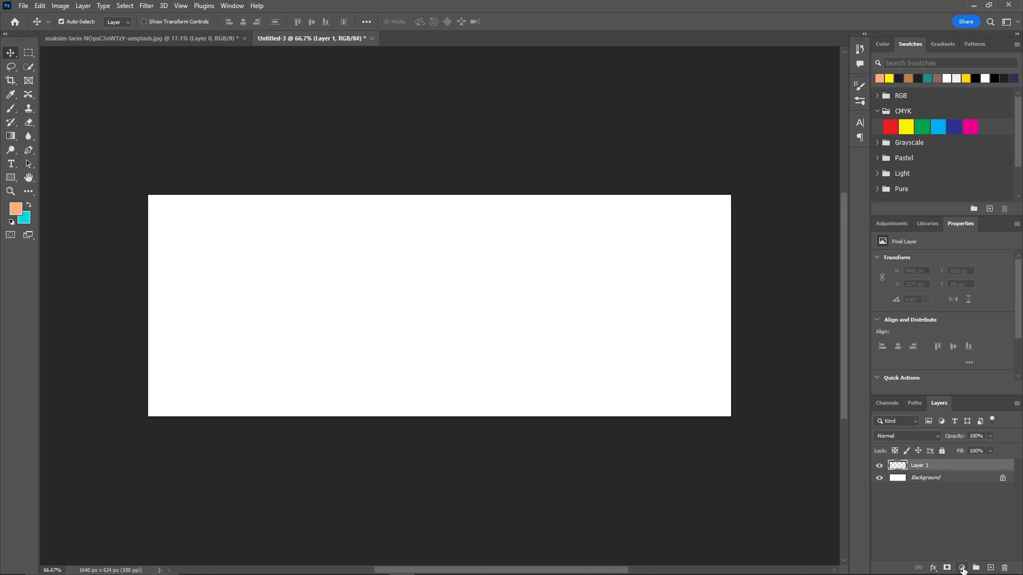
left_click(962, 568)
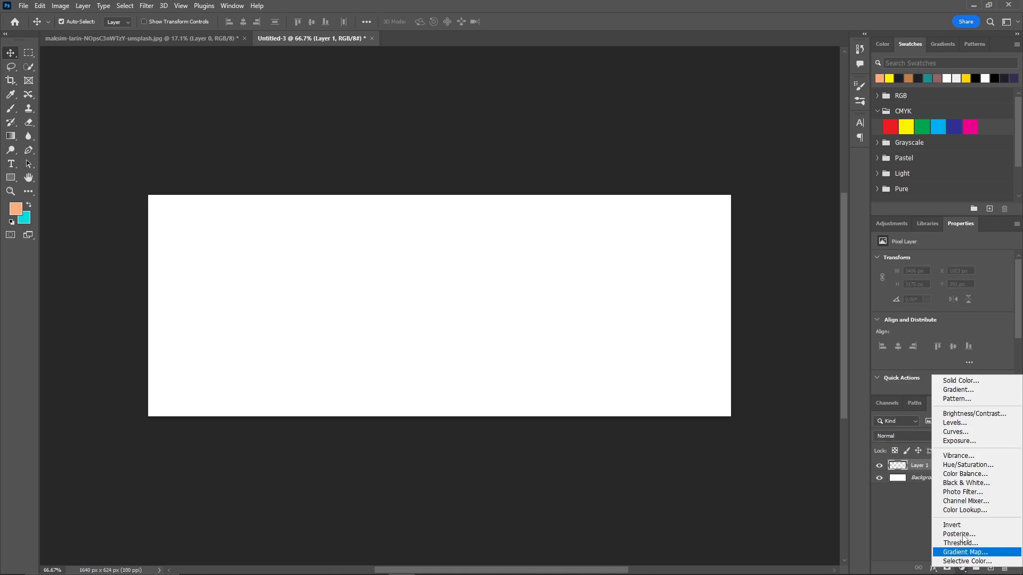
left_click(964, 392)
left_click(790, 132)
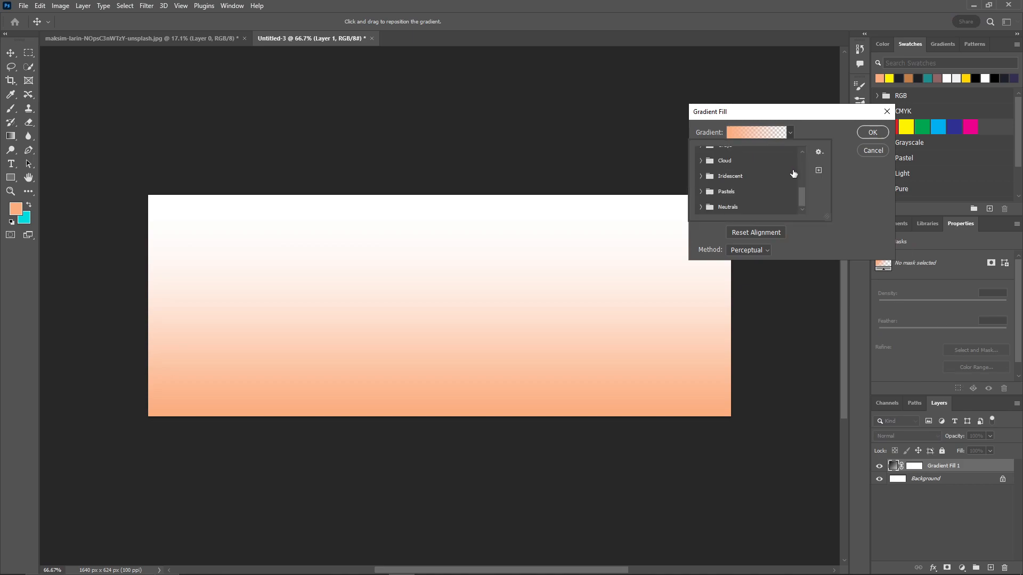
Step: Try a lavender-to-peach preset on the gradient fill and browse the other gradient groups
left_click(708, 178)
left_click(701, 176)
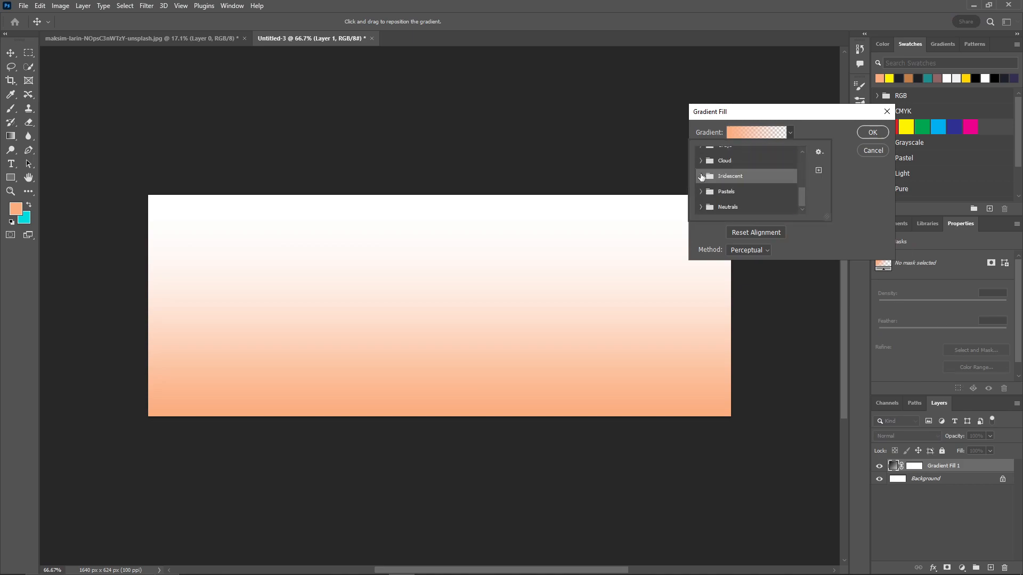
left_click(701, 176)
left_click(701, 161)
scroll(708, 186, "down", 3)
left_click(701, 193)
left_click(714, 207)
scroll(708, 181, "up", 10)
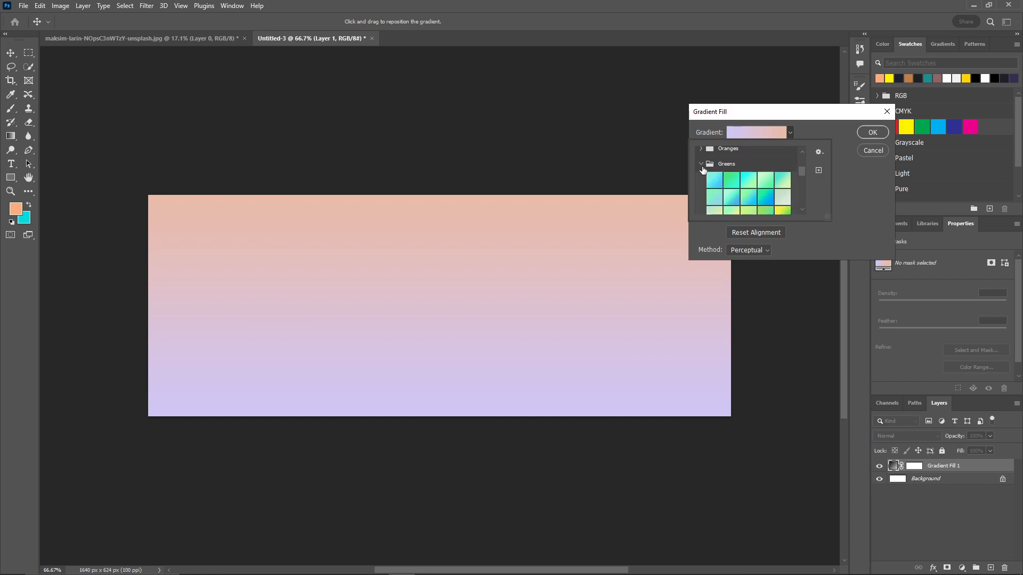
left_click(714, 174)
left_click(729, 189)
Step: Apply the second Oranges preset, running from yellow to peach, to the gradient fill and confirm it
left_click(715, 173)
left_click(731, 173)
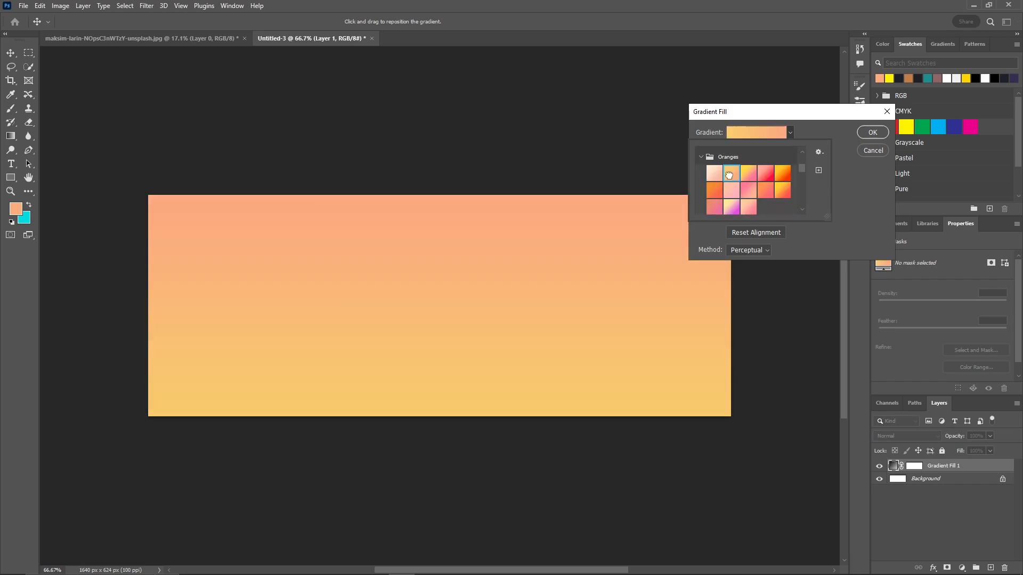
scroll(725, 178, "down", 2)
scroll(727, 174, "up", 2)
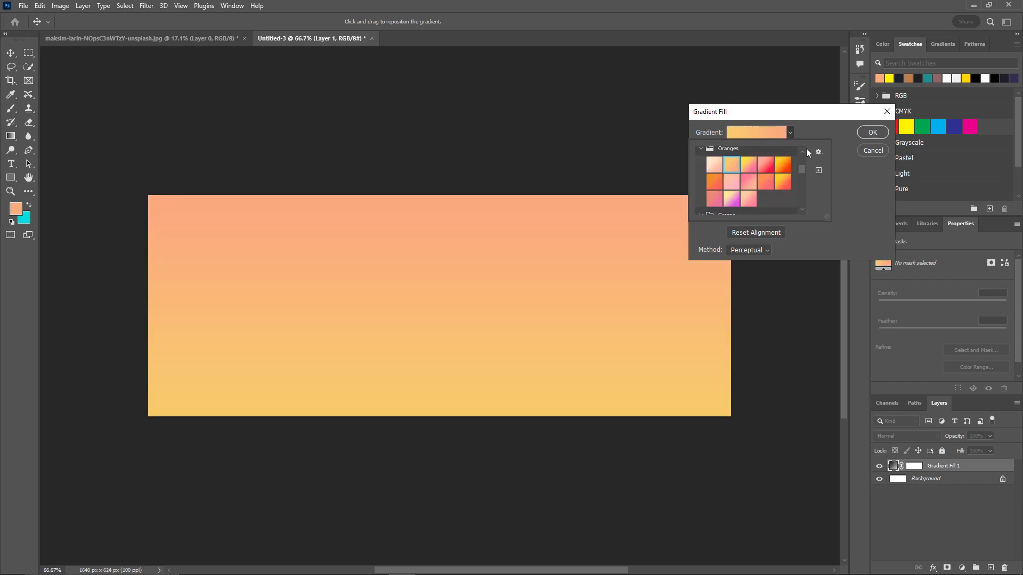
left_click(880, 136)
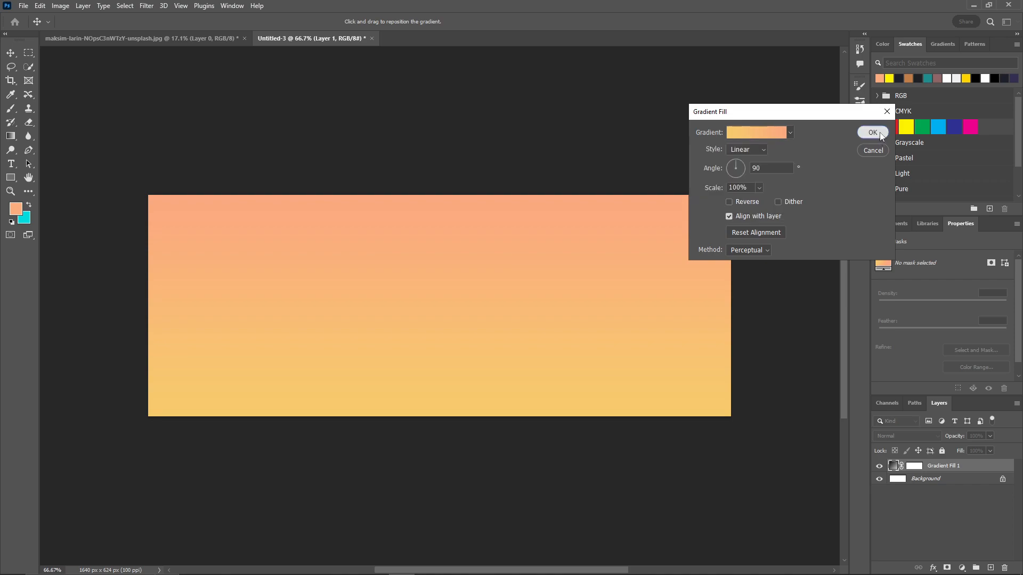
left_click(872, 133)
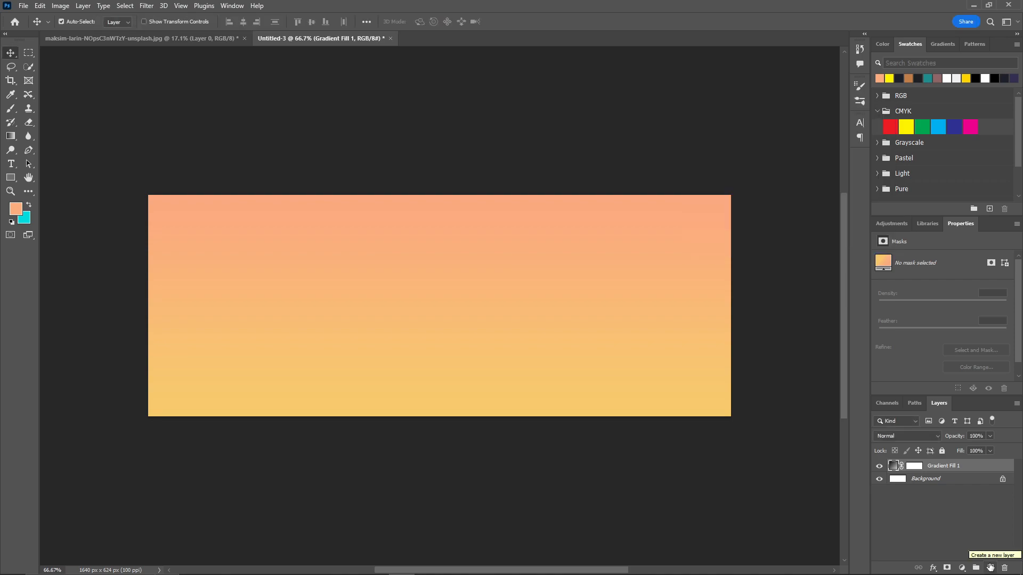
Step: Add a new empty layer above the gradient and copy the cut-out shoe from the unsplash image into Untitled-3
left_click(990, 568)
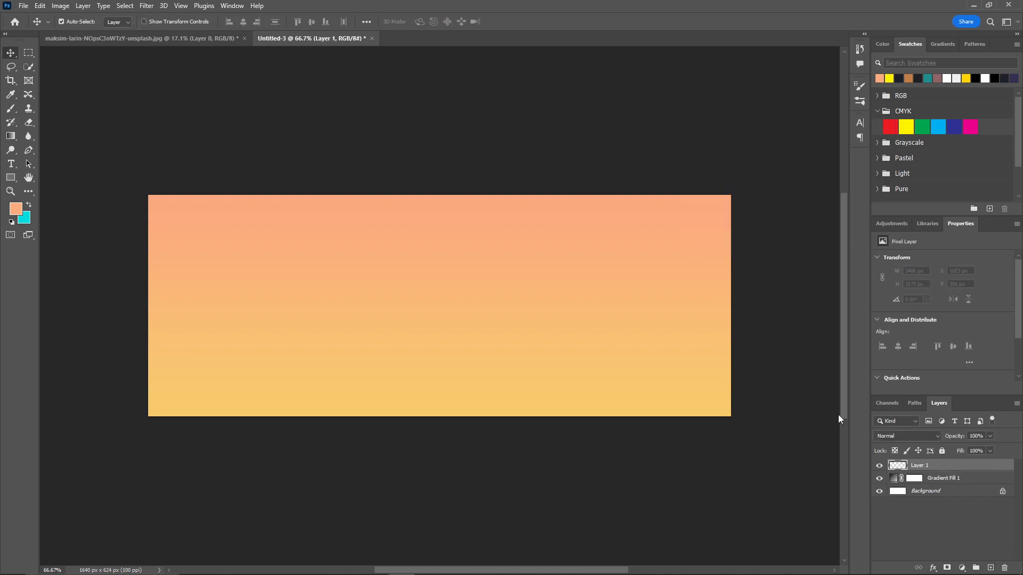
left_click(71, 39)
left_click_drag(396, 289, 392, 279)
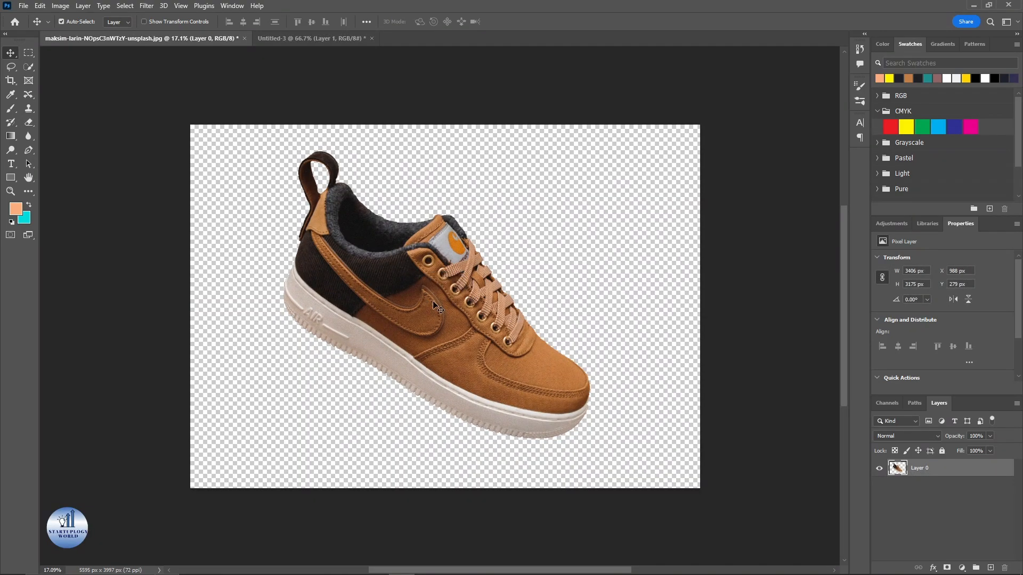
left_click_drag(440, 315, 534, 277)
Step: Scale the shoe layer down proportionally to about 11.82% so the whole shoe fits on the banner
scroll(543, 285, "down", 5)
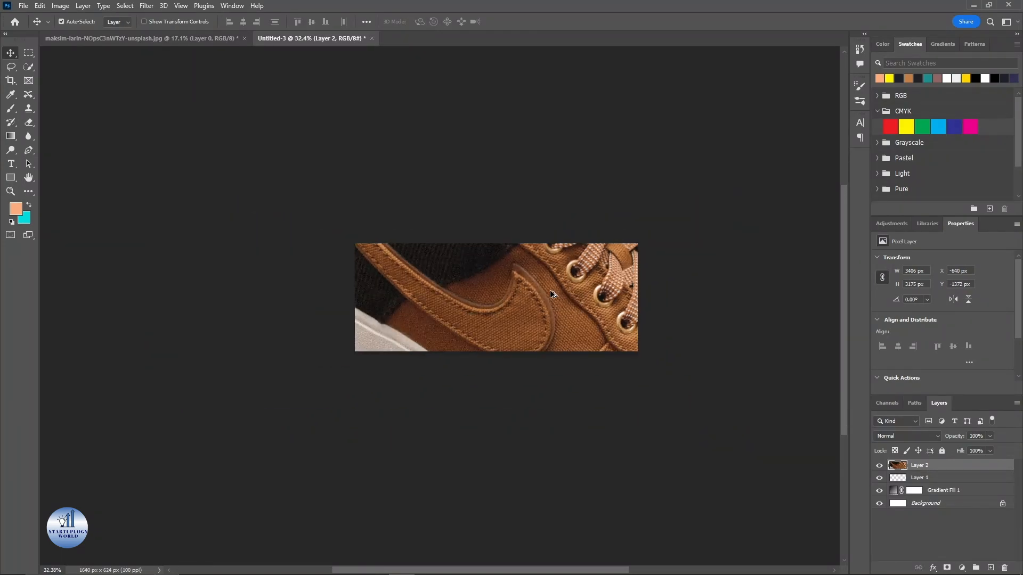
key("ctrl+t")
left_click_drag(696, 140, 551, 295)
scroll(552, 293, "up", 5)
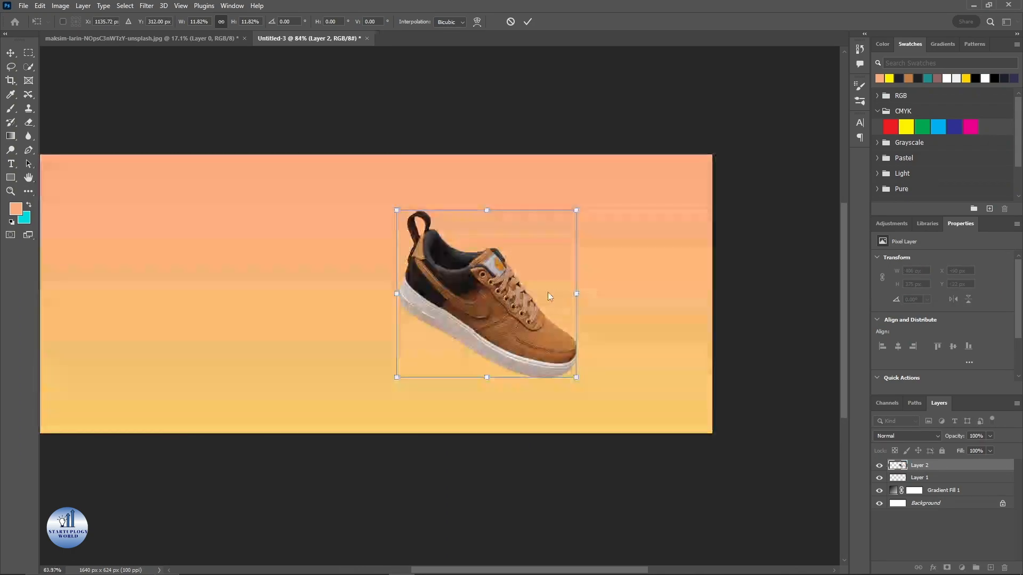
Step: Flip the shoe horizontally and move it to the right-hand part of the banner
right_click(516, 292)
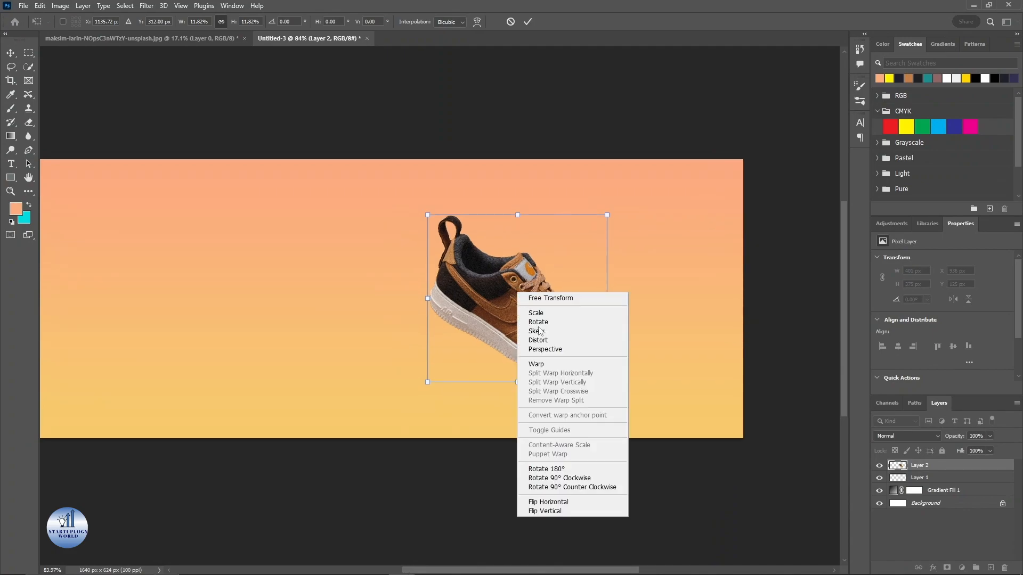
left_click(581, 508)
left_click_drag(541, 313, 577, 301)
left_click_drag(385, 265, 441, 265)
left_click_drag(650, 305, 632, 268)
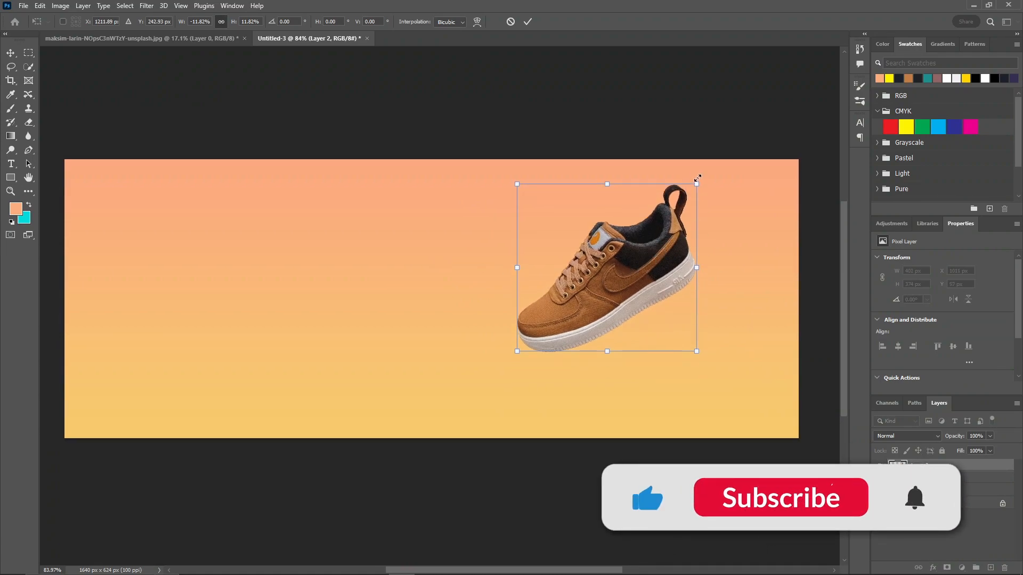
Step: Scale the shoe to about 10.77%, tilt it about 3.6° counter-clockwise, reposition it slightly and commit the transformation
left_click_drag(696, 184, 722, 192)
left_click_drag(589, 281, 607, 295)
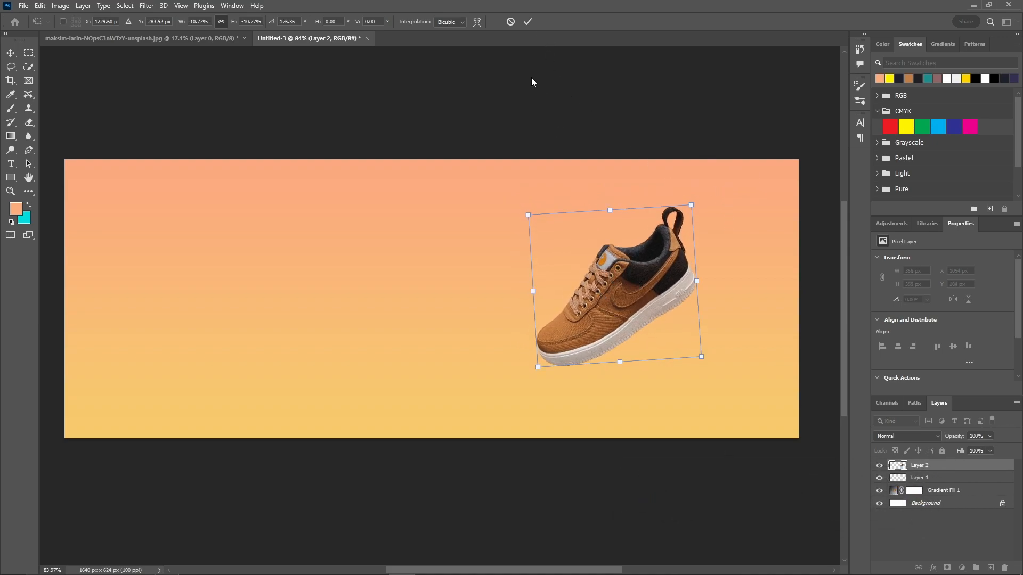
left_click(527, 22)
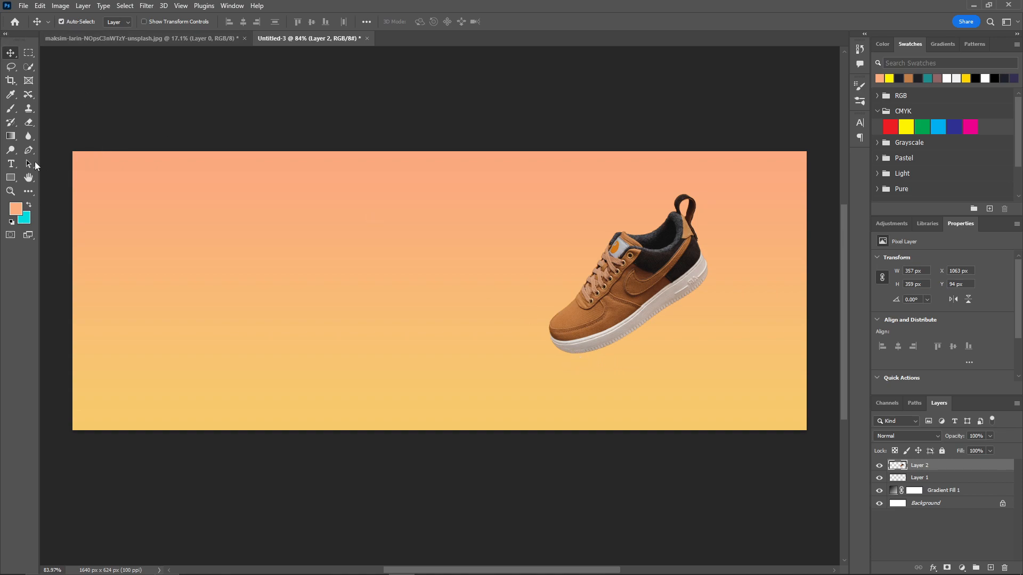
Step: Set up a 238 px brush with a flattened elliptical tip, 0% hardness and 23% flow
key("b")
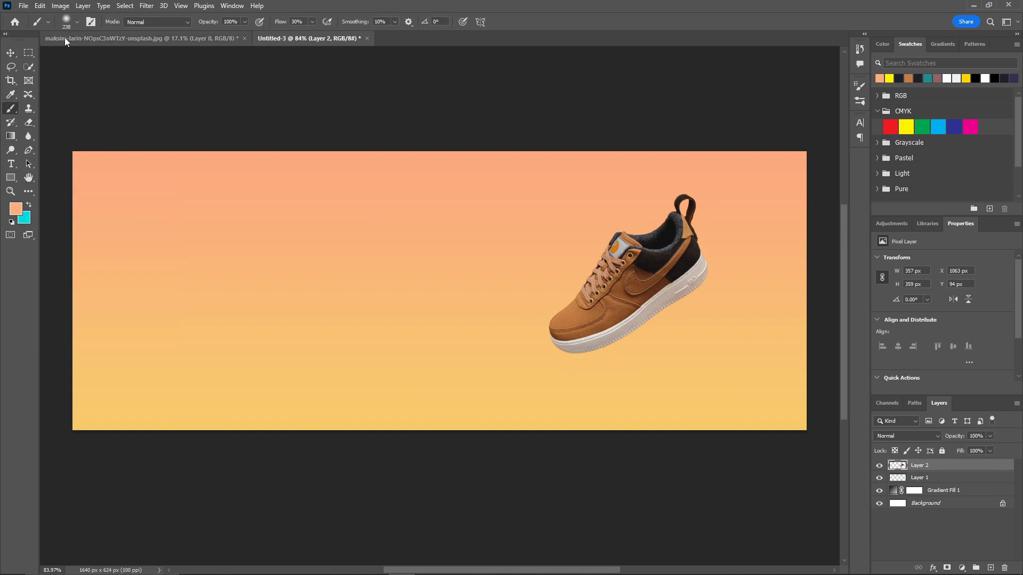
left_click(67, 24)
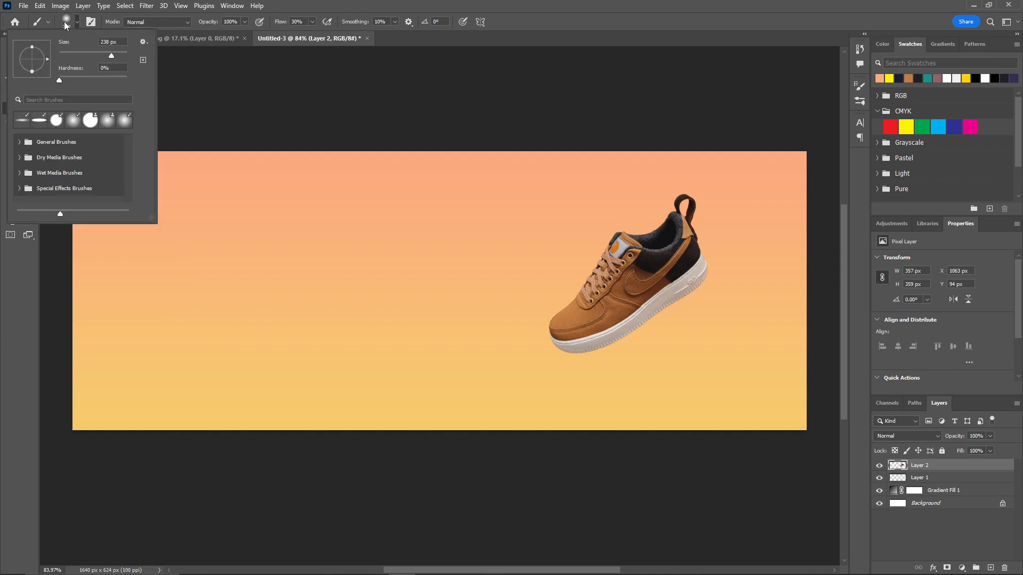
left_click_drag(33, 75, 31, 67)
left_click(352, 2)
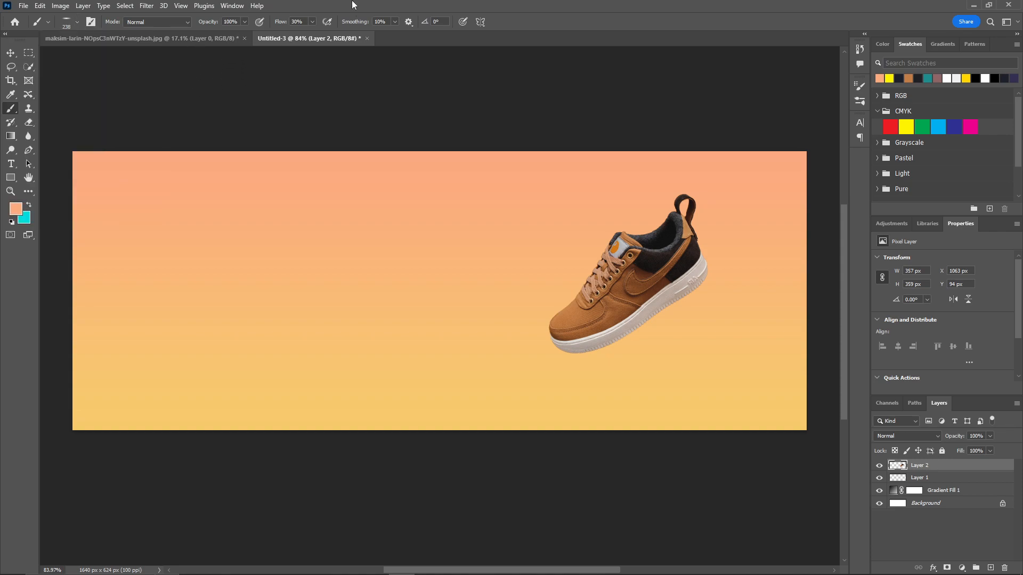
left_click_drag(281, 22, 278, 22)
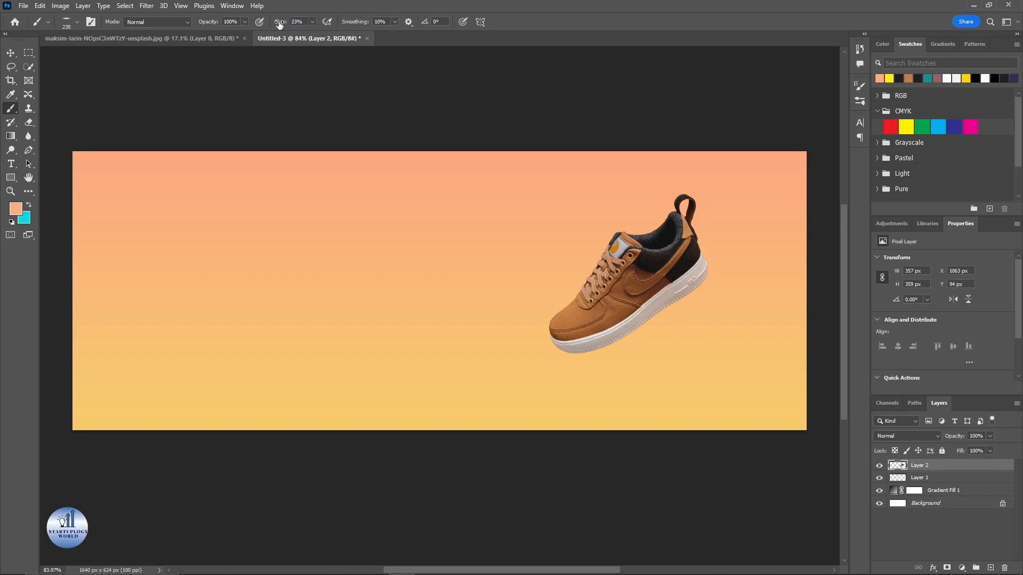
right_click(584, 368)
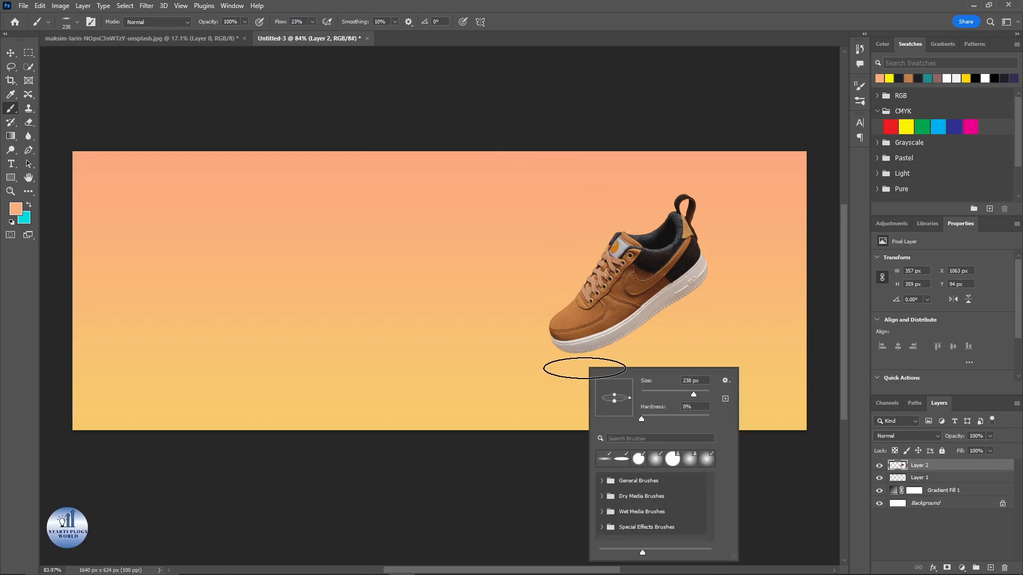
left_click(638, 418)
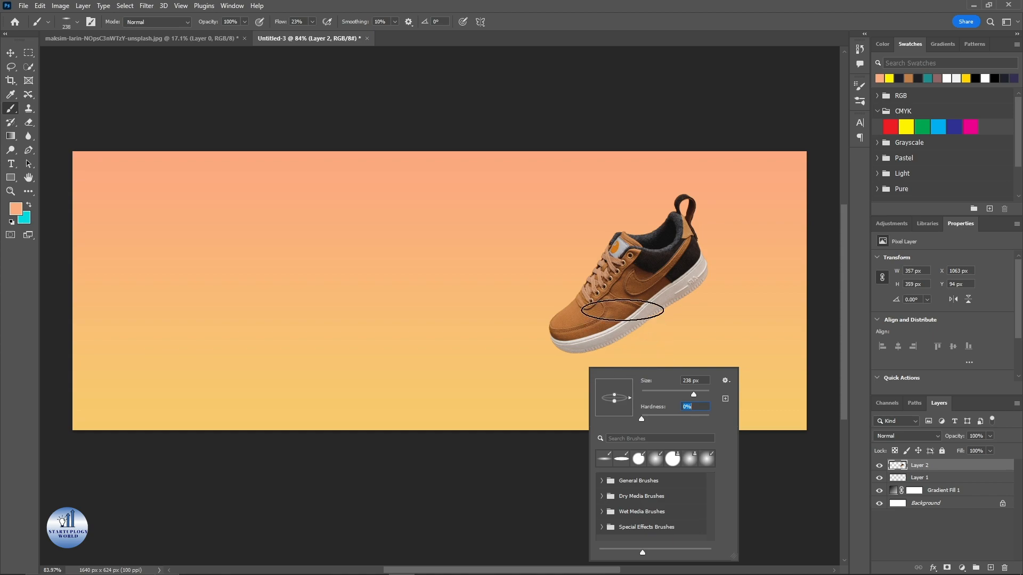
key("Return")
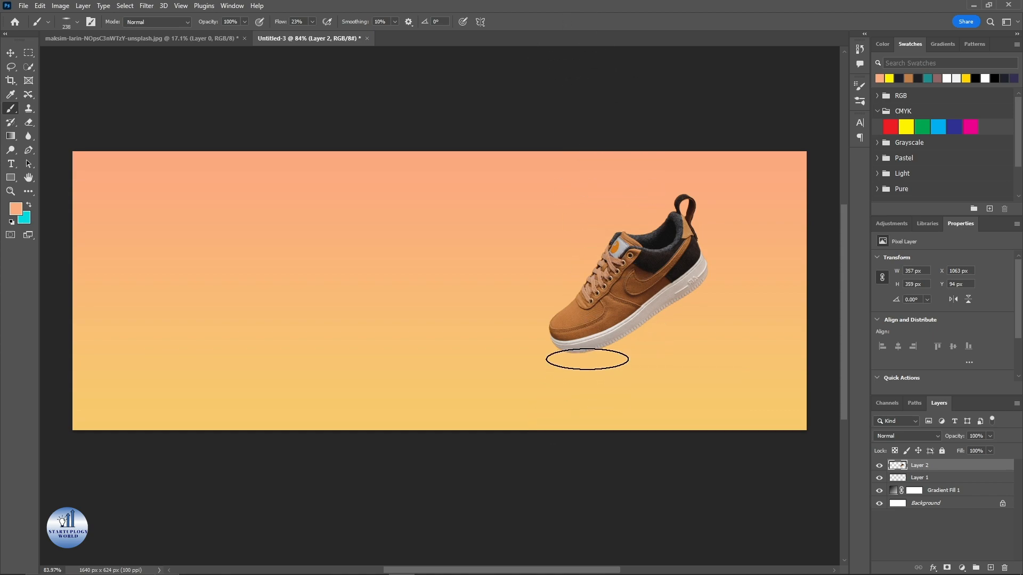
Step: Set the foreground colour to black (000000) and undo a test dab painted beneath the shoe
left_click(16, 208)
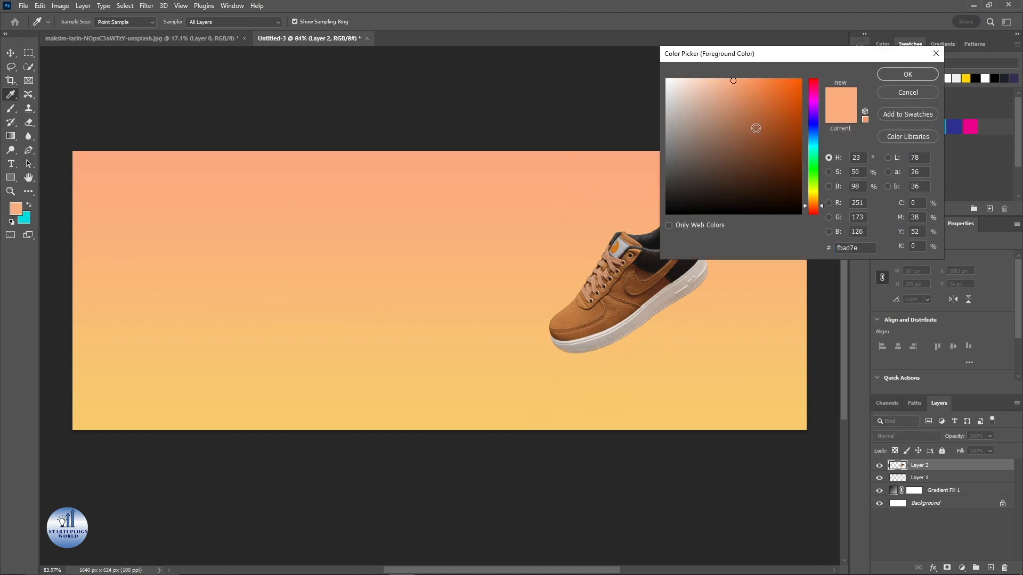
type("000000")
left_click(897, 75)
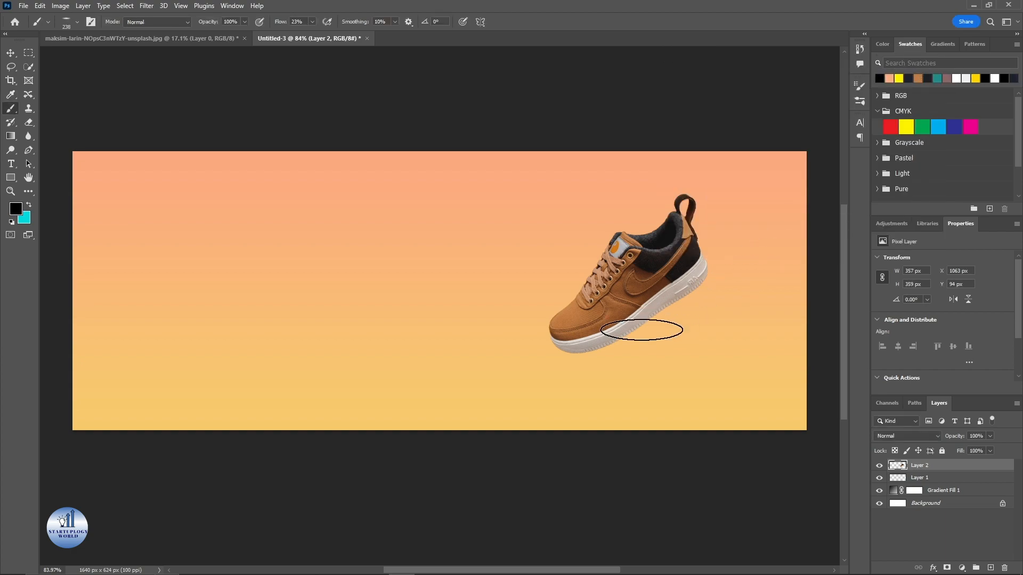
left_click(588, 357)
key("ctrl+z")
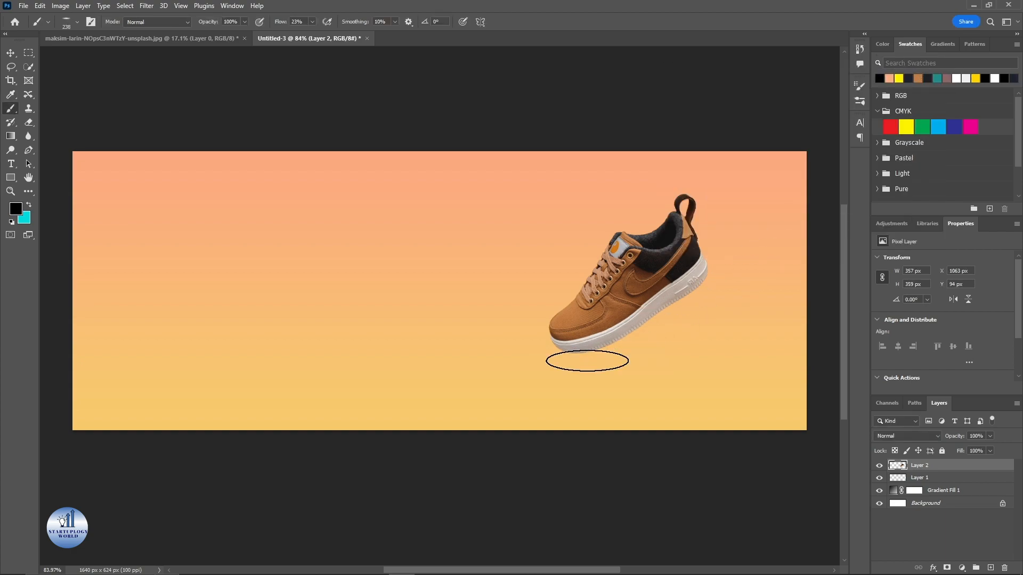
Step: On a new layer below the shoe layer, paint a soft black shadow about 669 × 174 px under the sole
left_click(989, 568)
left_click_drag(591, 355, 587, 352)
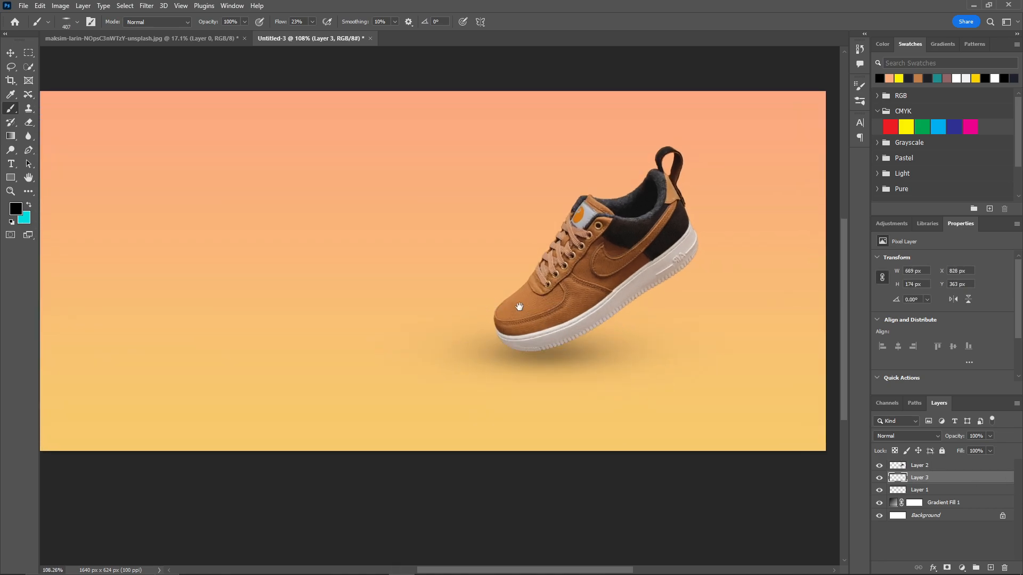
left_click_drag(517, 304, 534, 310)
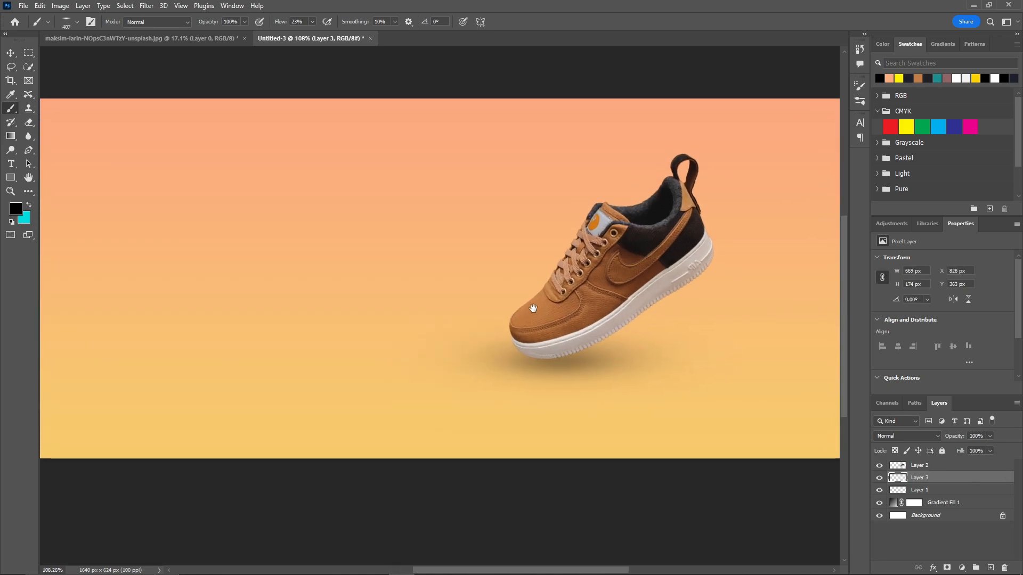
Step: Merge the shoe layer with its shadow layer and lock the merged layer completely
left_click(942, 471, "shift")
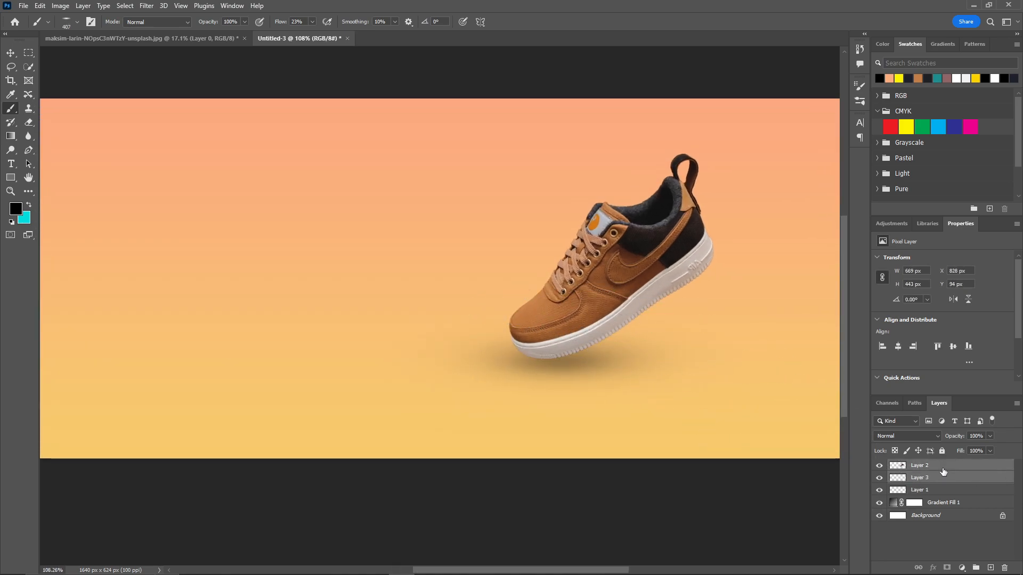
right_click(942, 471)
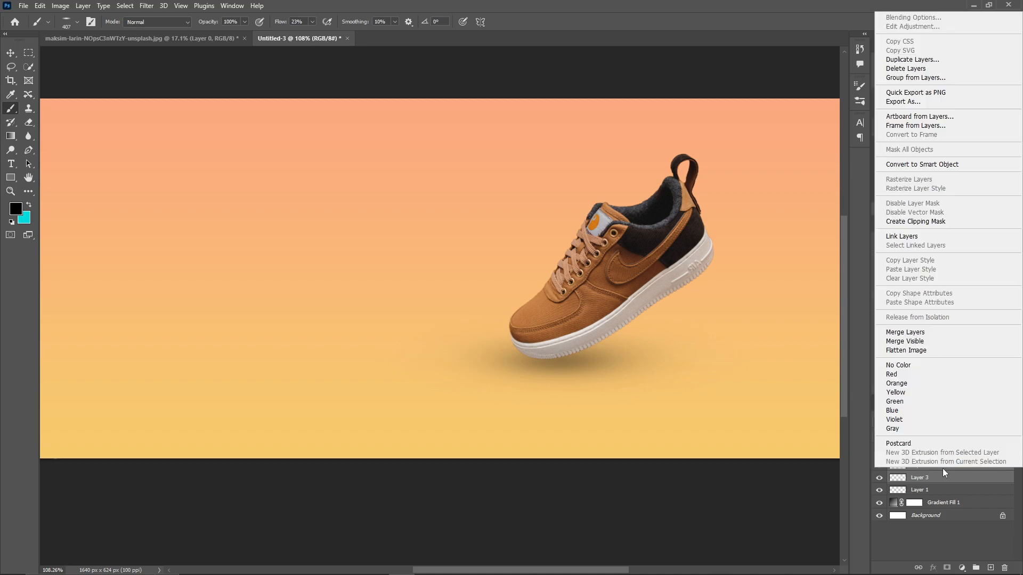
left_click(950, 333)
left_click(958, 534)
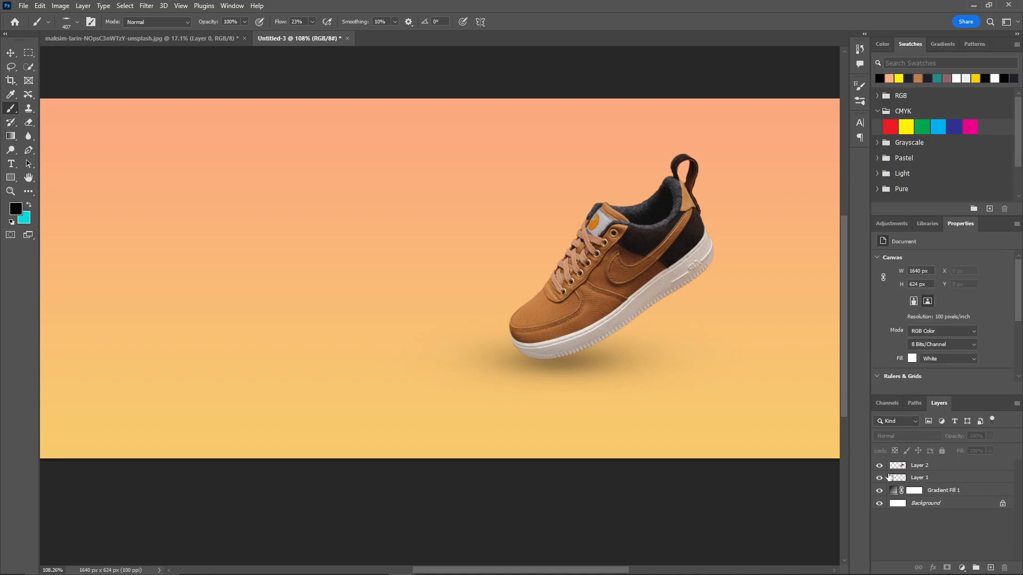
scroll(569, 317, "down", 5)
left_click(959, 466)
left_click(942, 451)
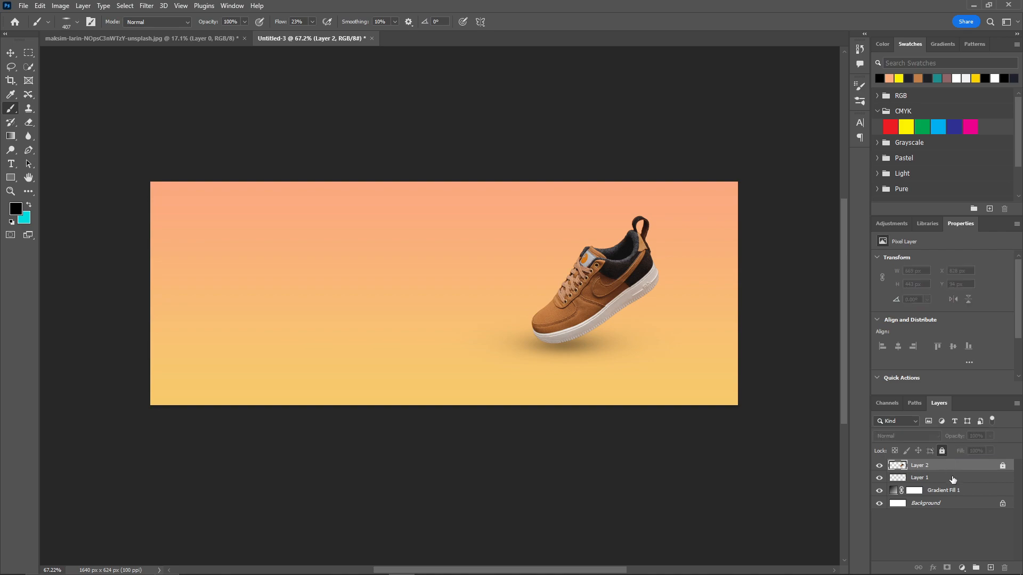
Step: Add a new layer on top and start a Pen path just above the banner's upper edge, left of the shoe
left_click(991, 568)
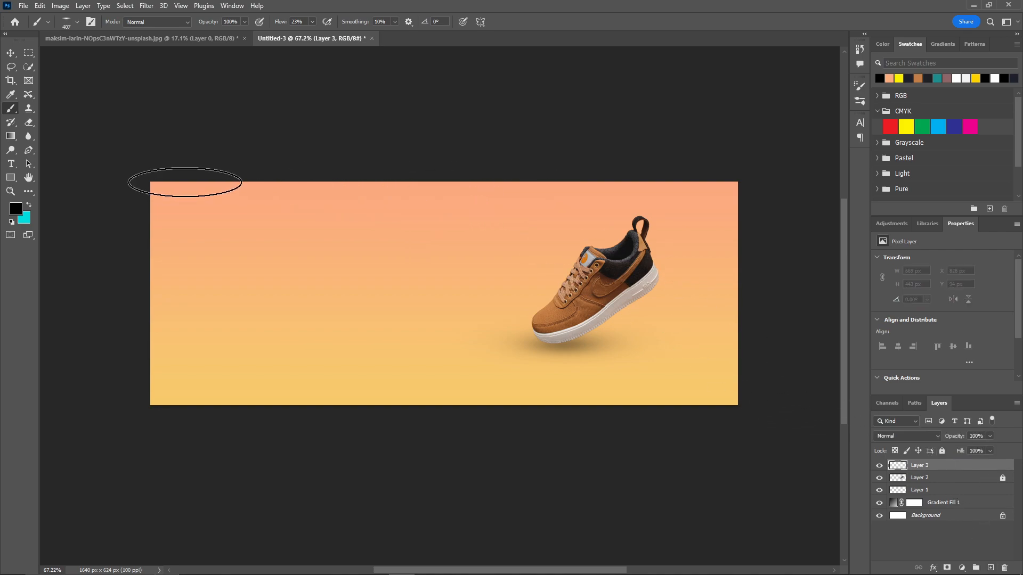
left_click(33, 146)
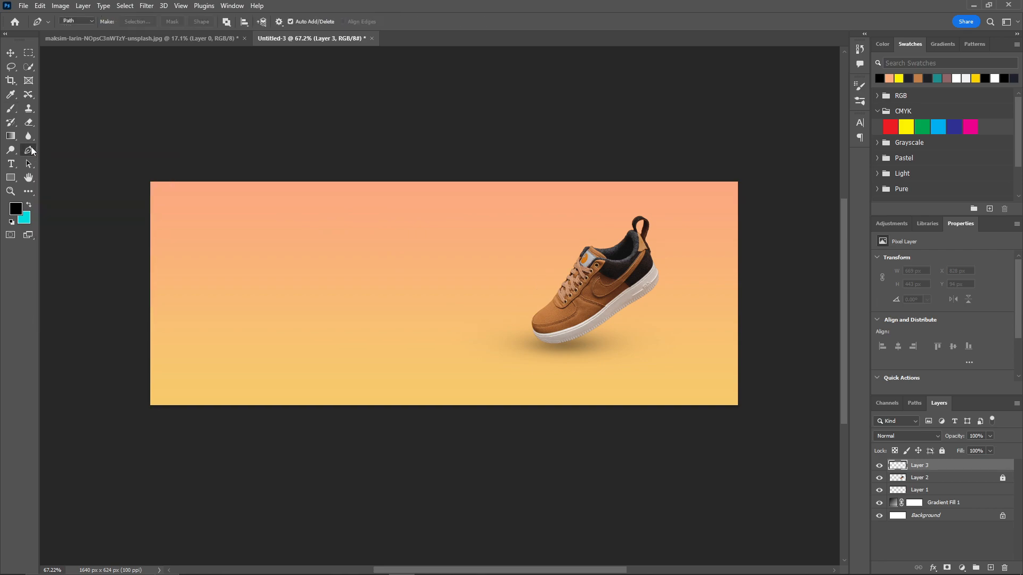
left_click(512, 167)
key("ctrl+z")
left_click(504, 168)
left_click_drag(549, 219, 495, 297)
key("ctrl+z")
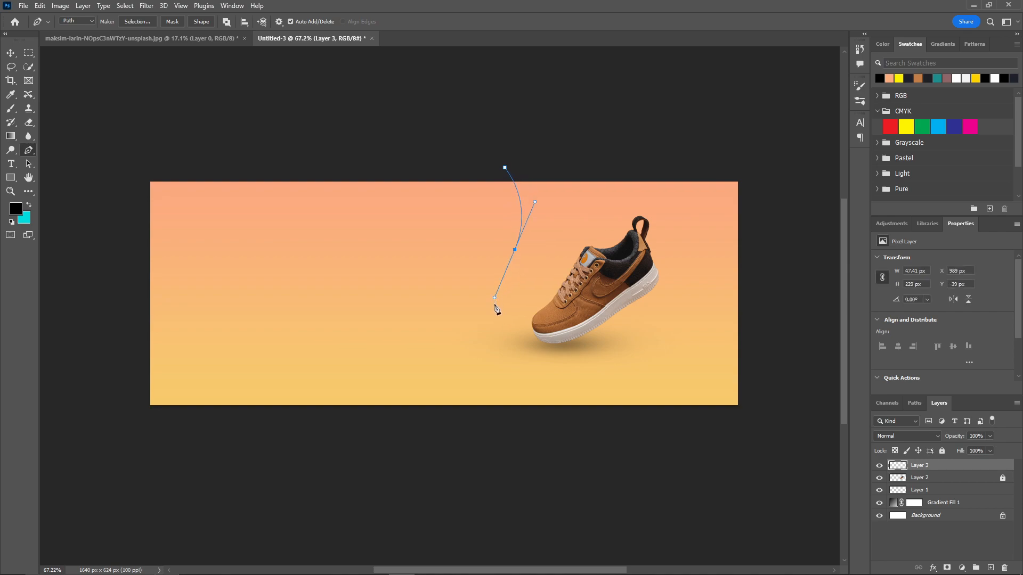
left_click_drag(503, 351, 596, 459)
key("ctrl+z")
key("ctrl+z")
key("ctrl+z")
key("ctrl+z")
key("ctrl+z")
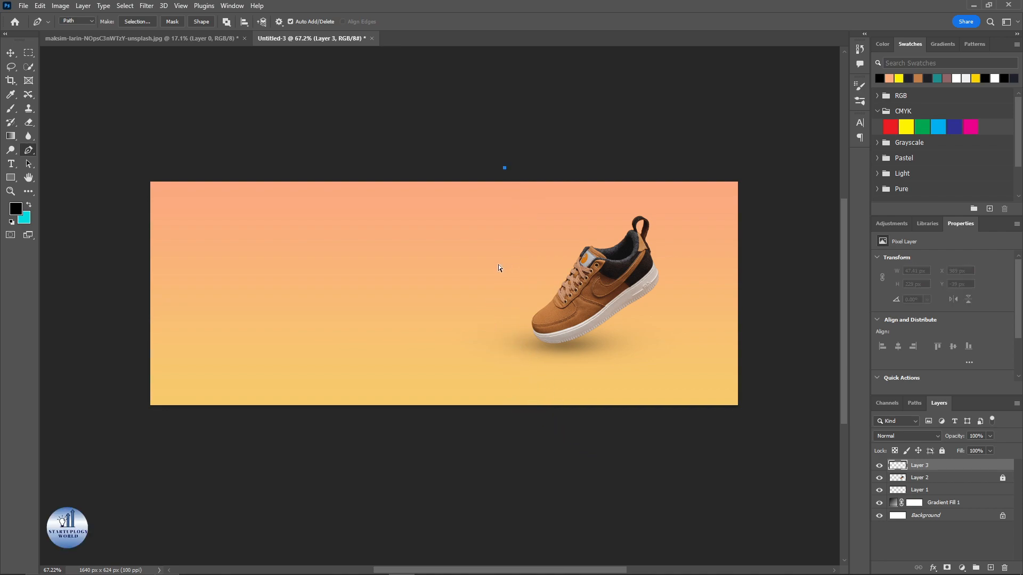
Step: Continue the path in an S-curve down the left of the shoe and straight across below the banner's lower edge
left_click_drag(512, 278, 487, 337)
left_click_drag(546, 417, 571, 442)
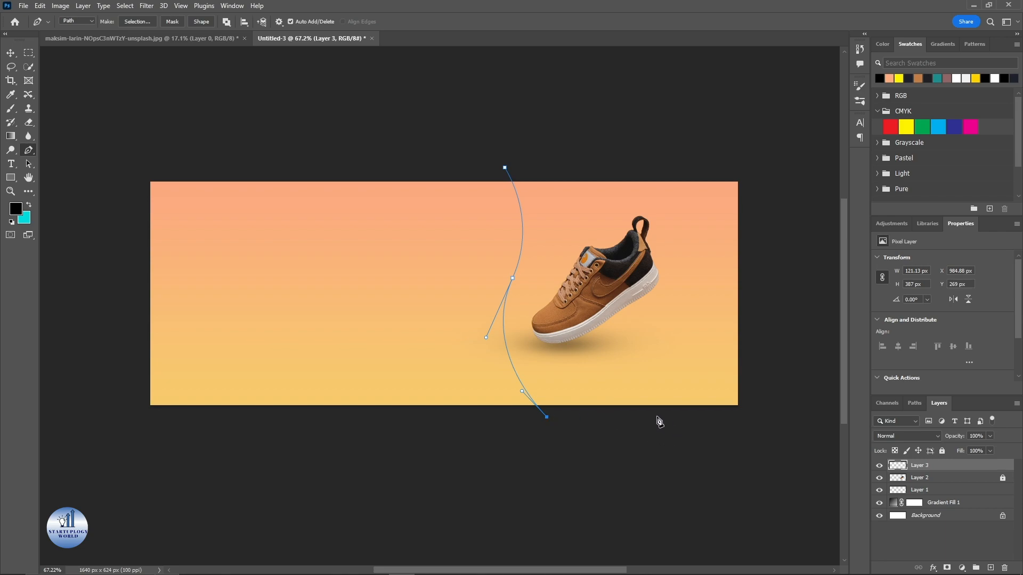
left_click(685, 414)
Step: Curve the path up from below the banner to an anchor at the shoe's lower right, without an outgoing handle
left_click_drag(658, 342, 671, 302)
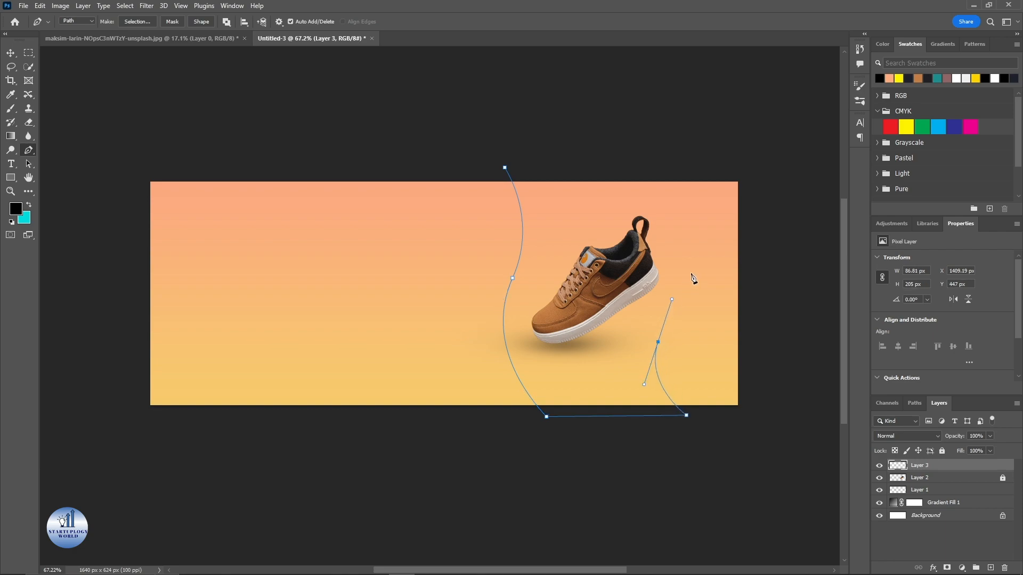
left_click_drag(658, 341, 612, 275)
key("ctrl+z")
left_click_drag(663, 330, 681, 285)
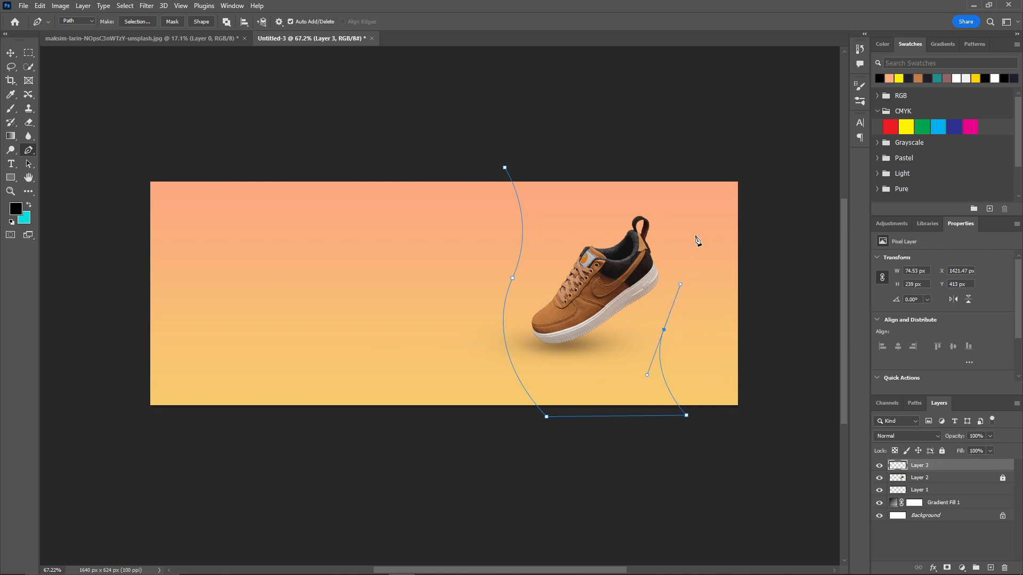
left_click(664, 331)
Step: Curve the path up past the shoe's right side beyond the banner's upper edge and close it at its starting anchor
left_click_drag(683, 218, 671, 149)
key("ctrl+z")
left_click_drag(714, 189, 707, 133)
key("ctrl+z")
left_click_drag(648, 148, 579, 76)
left_click(649, 149, "alt")
left_click(505, 168)
Step: Convert the closed path into a new anti-aliased selection with a 1.1 px feather and invert the selection
right_click(579, 190)
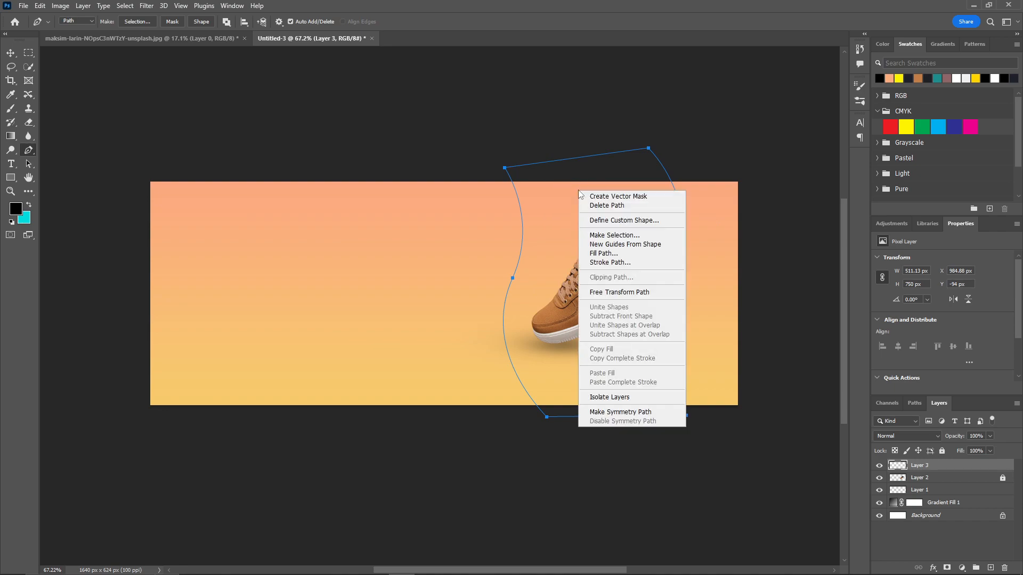
left_click(603, 236)
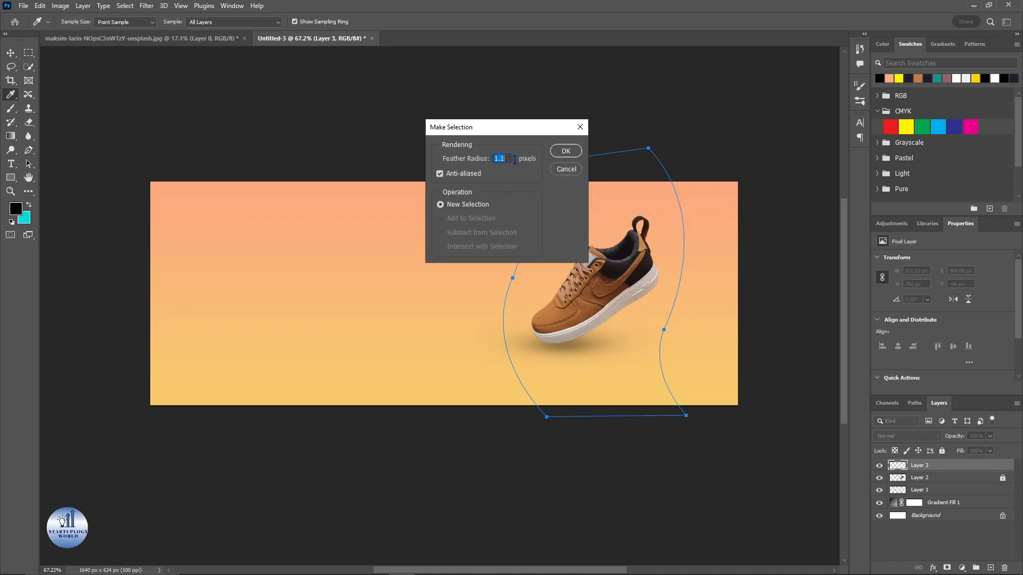
left_click(556, 151)
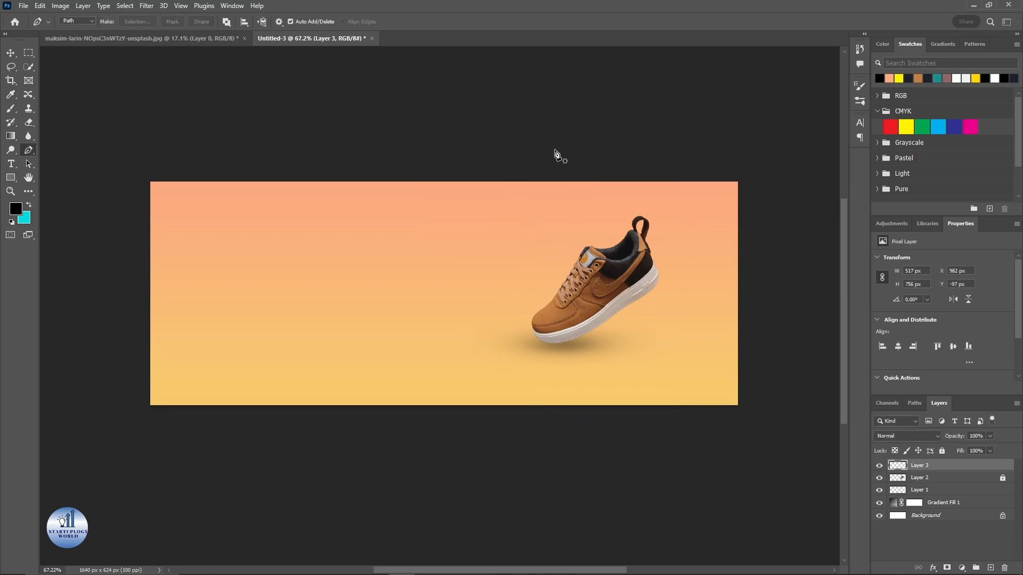
left_click(29, 53)
right_click(584, 227)
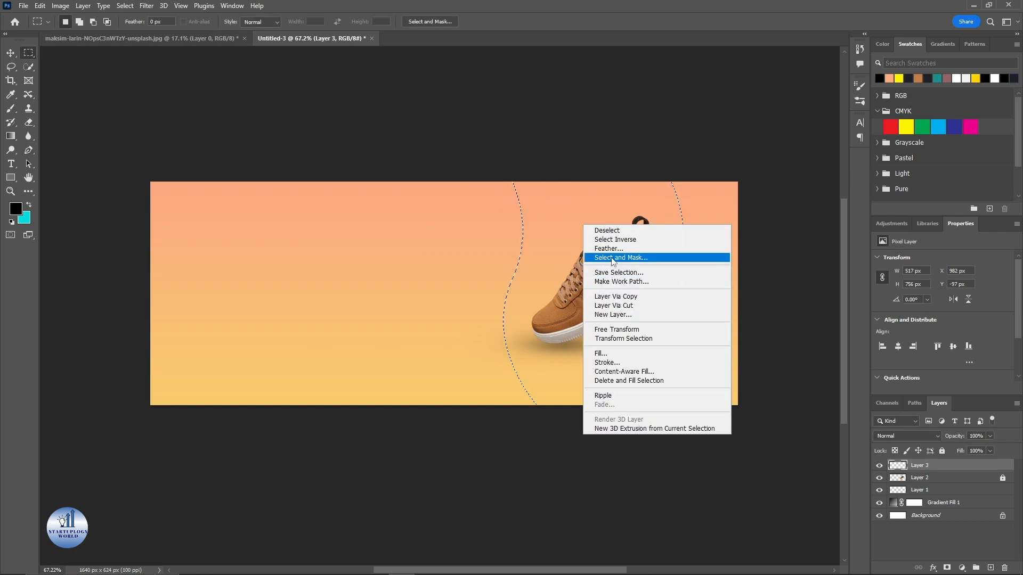
left_click(615, 239)
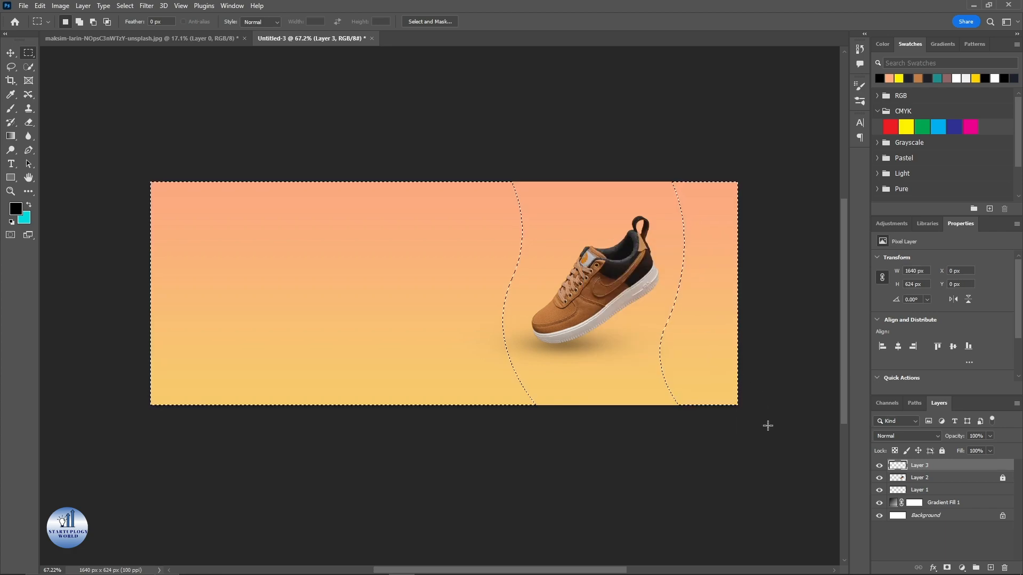
Step: Cover the selected area outside the wavy shape with a Solid Color fill layer in dark navy (1d202b)
left_click(962, 567)
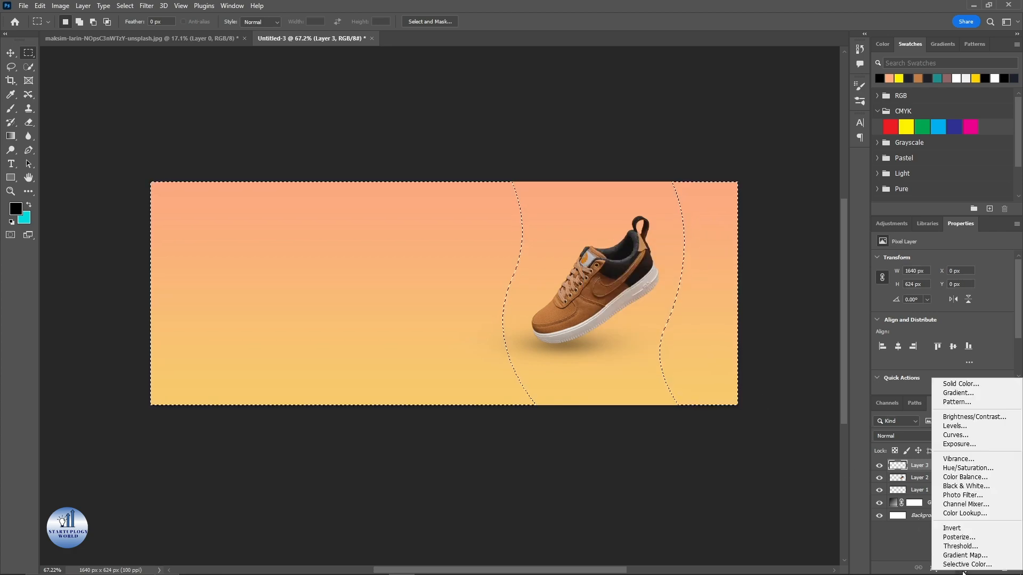
left_click(954, 385)
left_click_drag(831, 65, 619, 61)
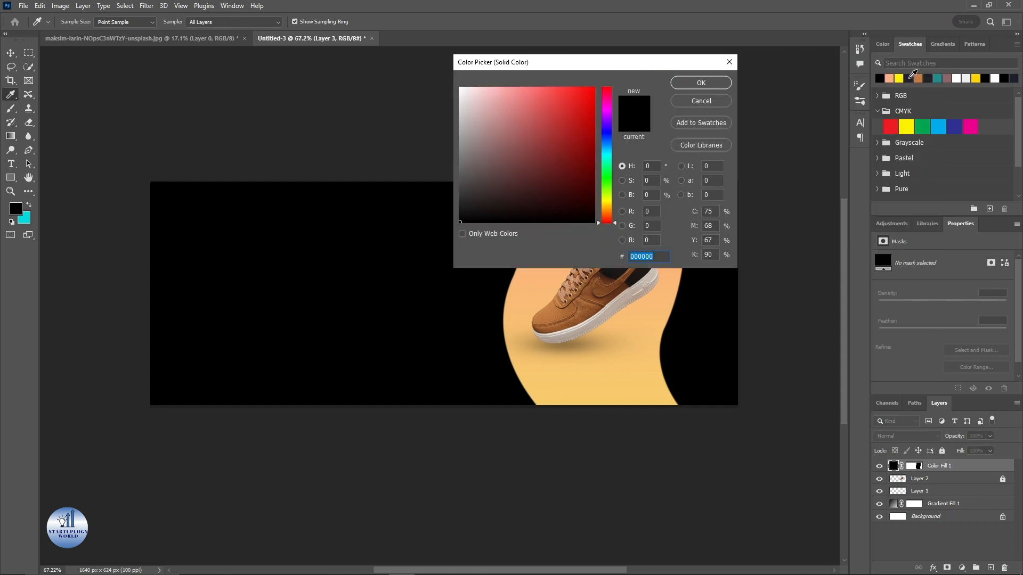
left_click(908, 79)
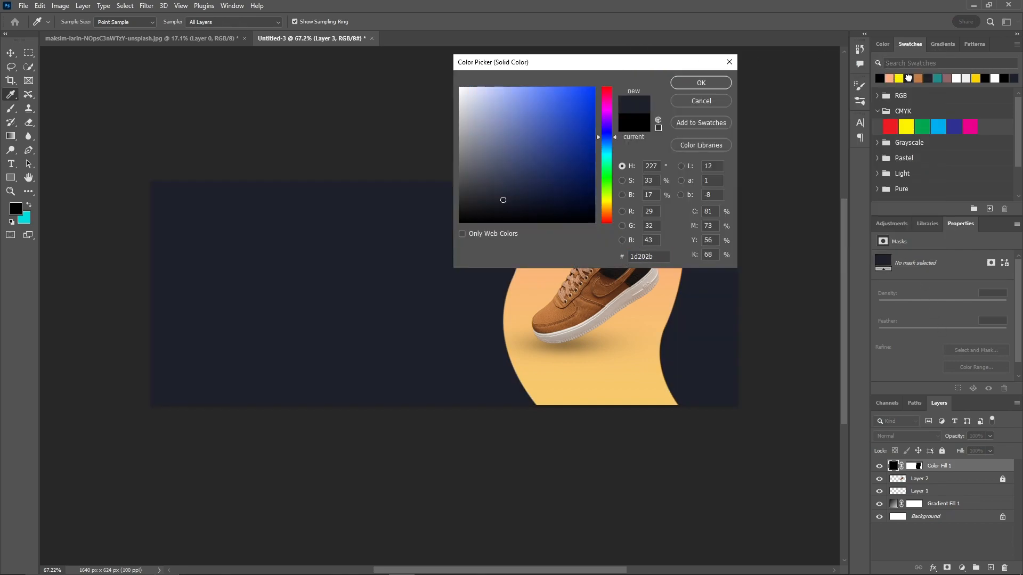
left_click(700, 83)
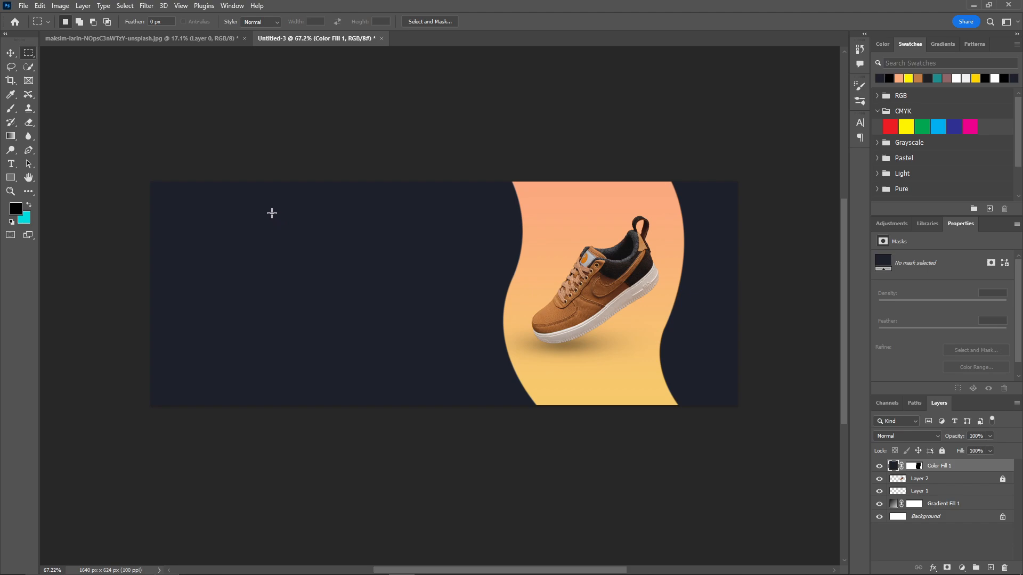
Step: Draw a rectangle about 328 × 87 px in the banner's upper-left area and fill it with white
left_click(11, 178)
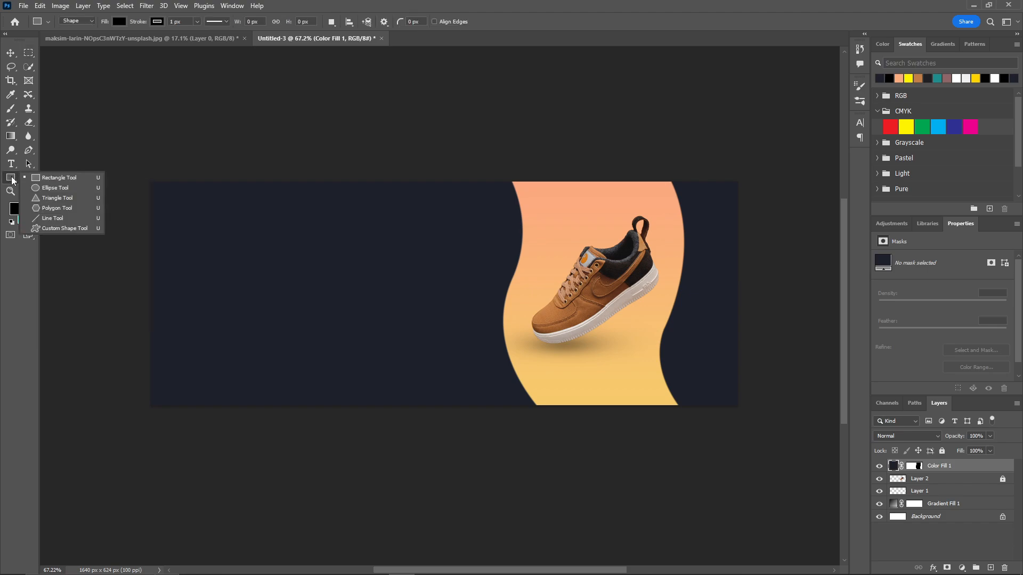
left_click(68, 179)
left_click_drag(208, 191, 297, 215)
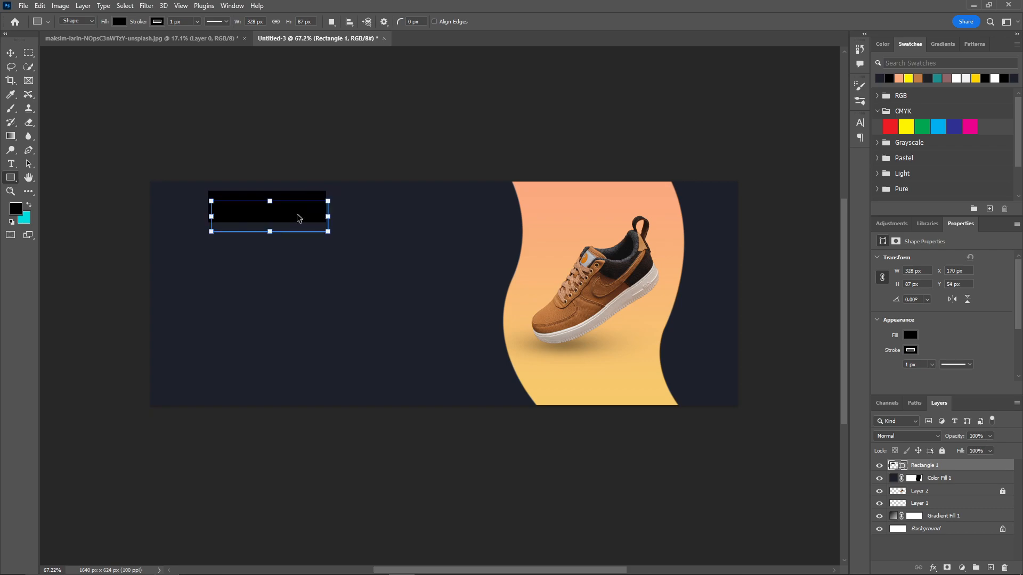
left_click(911, 335)
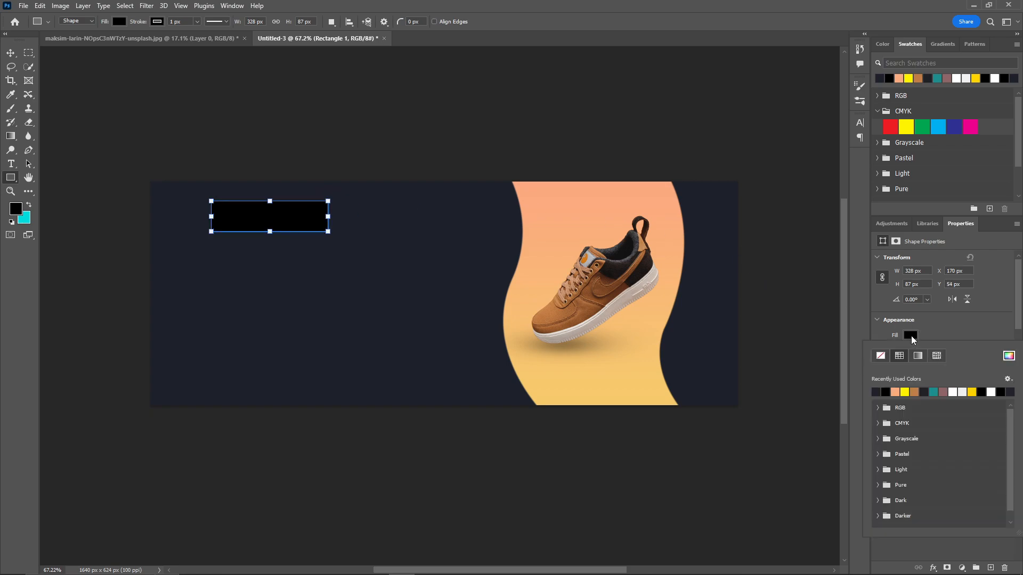
left_click(990, 393)
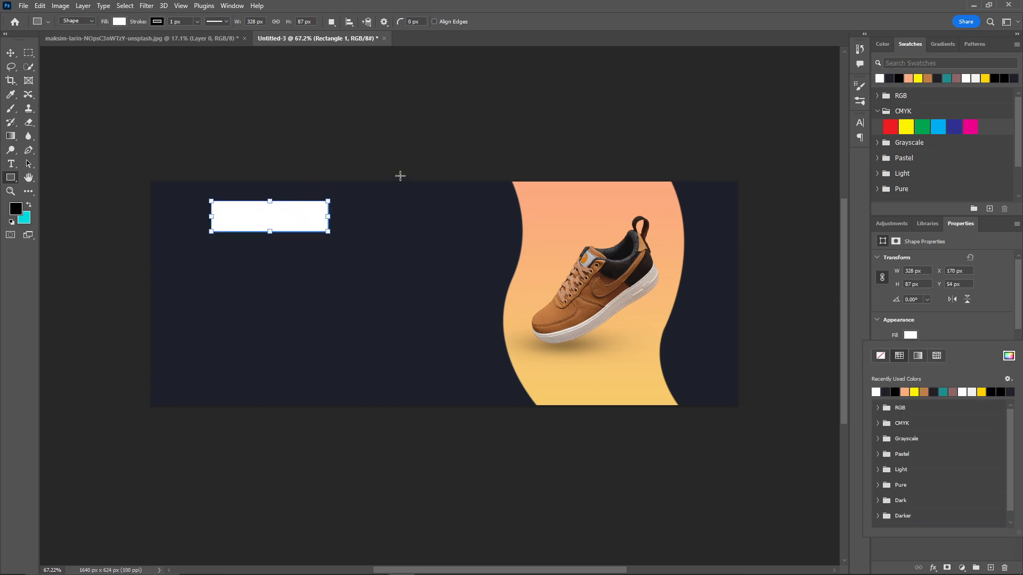
left_click(272, 148)
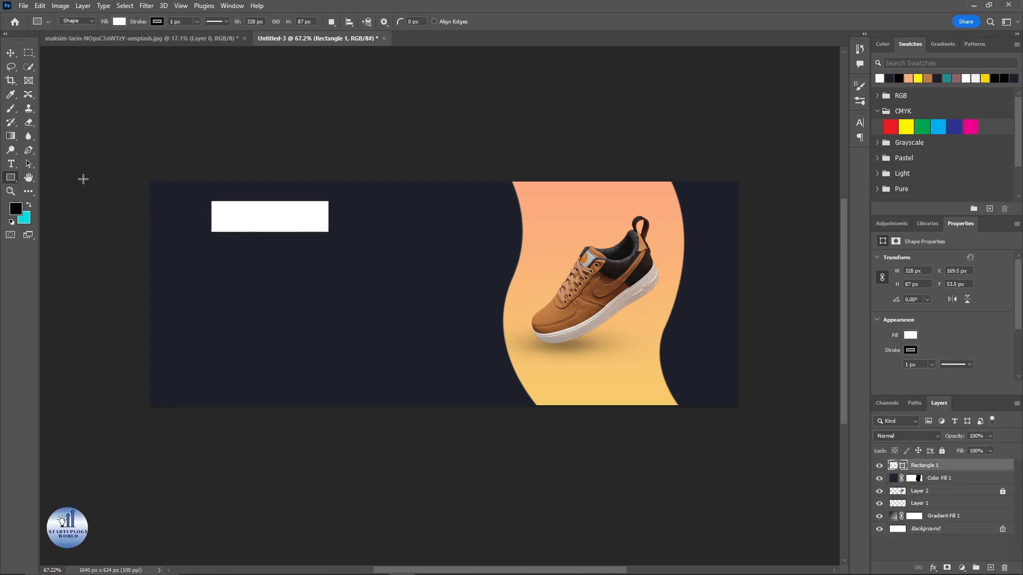
Step: Round all corners of the white rectangle into a pill shape
left_click(258, 211)
scroll(248, 215, "up", 2)
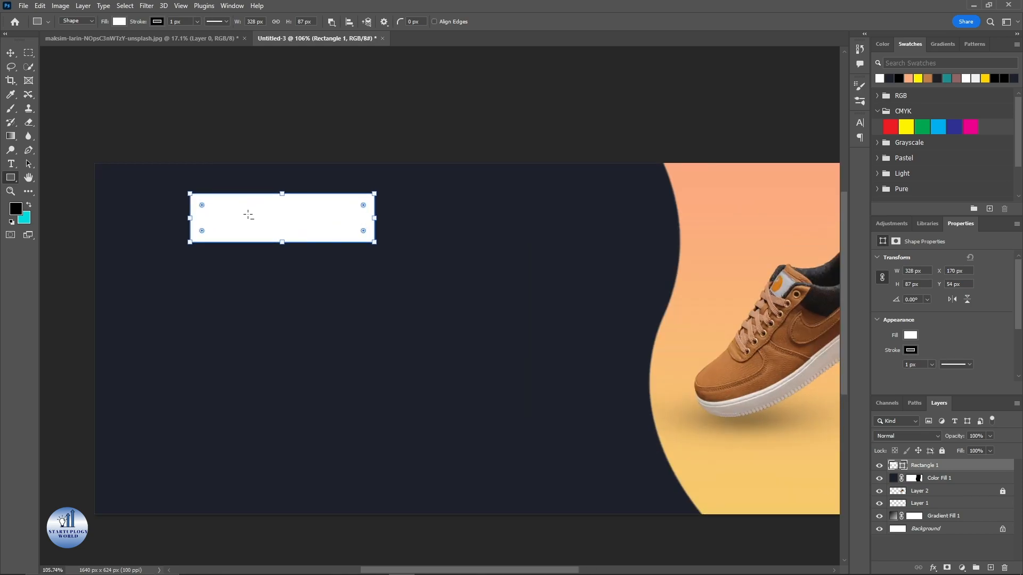
left_click_drag(203, 206, 214, 208)
scroll(220, 132, "down", 3)
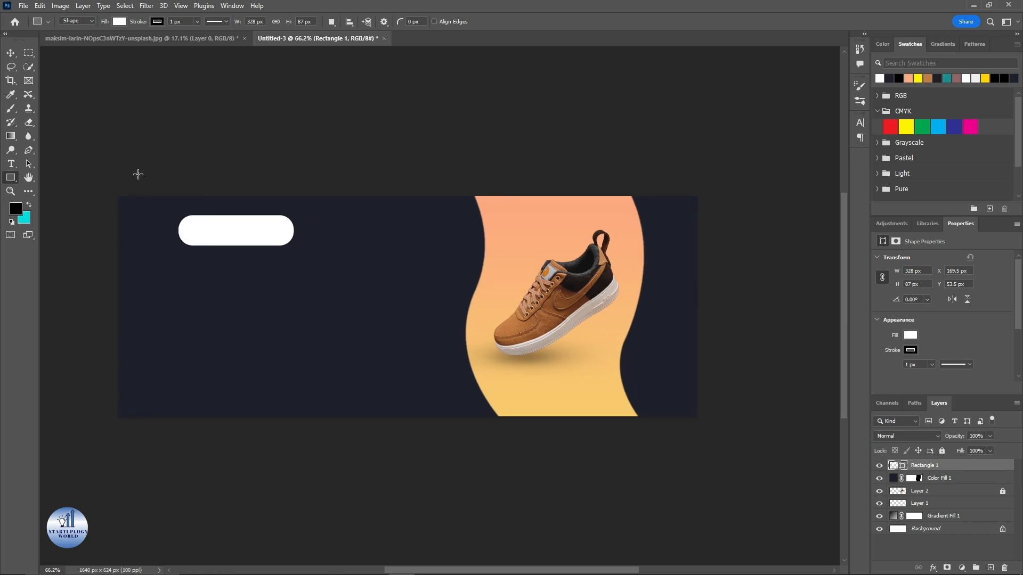
Step: Draw a circle about 143 px across on the dark area left of the shoe and set it to no fill
right_click(10, 178)
left_click(54, 187)
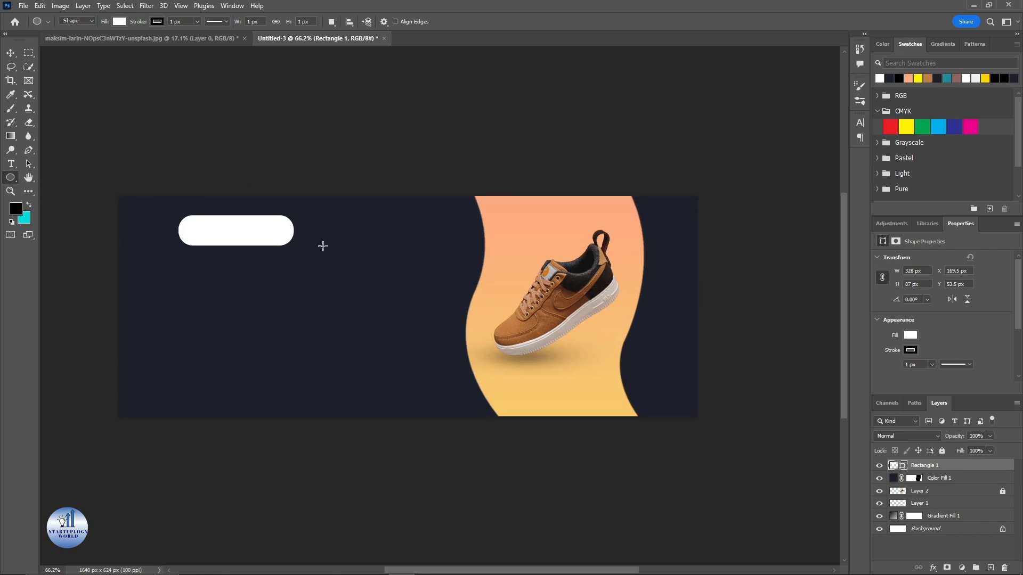
left_click_drag(390, 243, 456, 293)
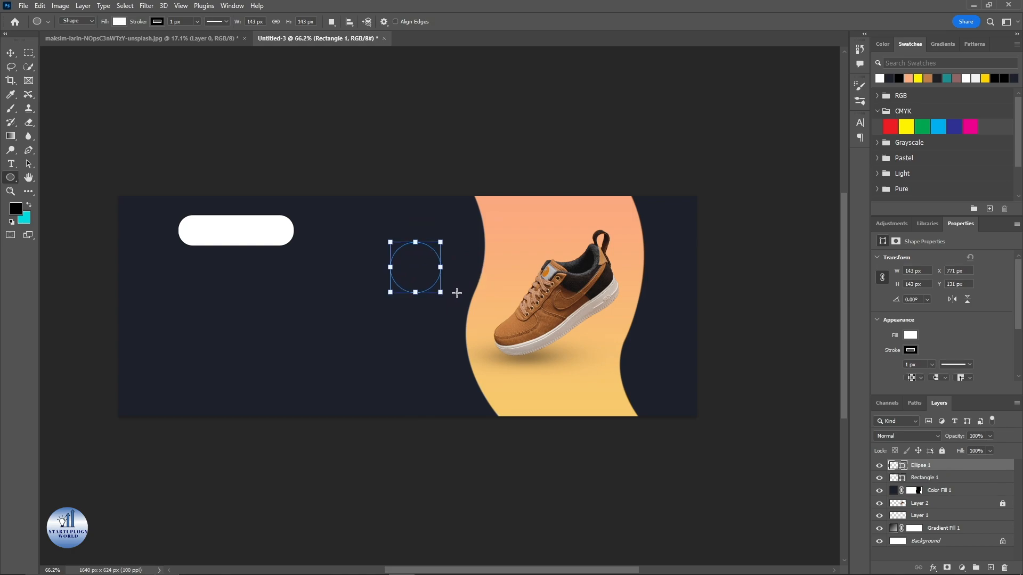
left_click(909, 335)
left_click(888, 361)
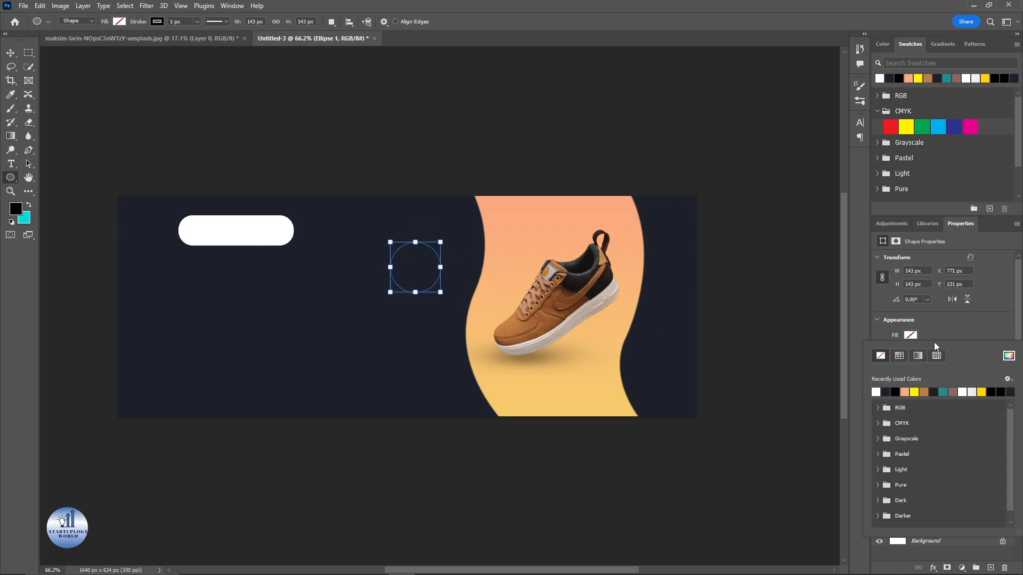
Step: Give the circle a yellow stroke 8 px wide
left_click(910, 350)
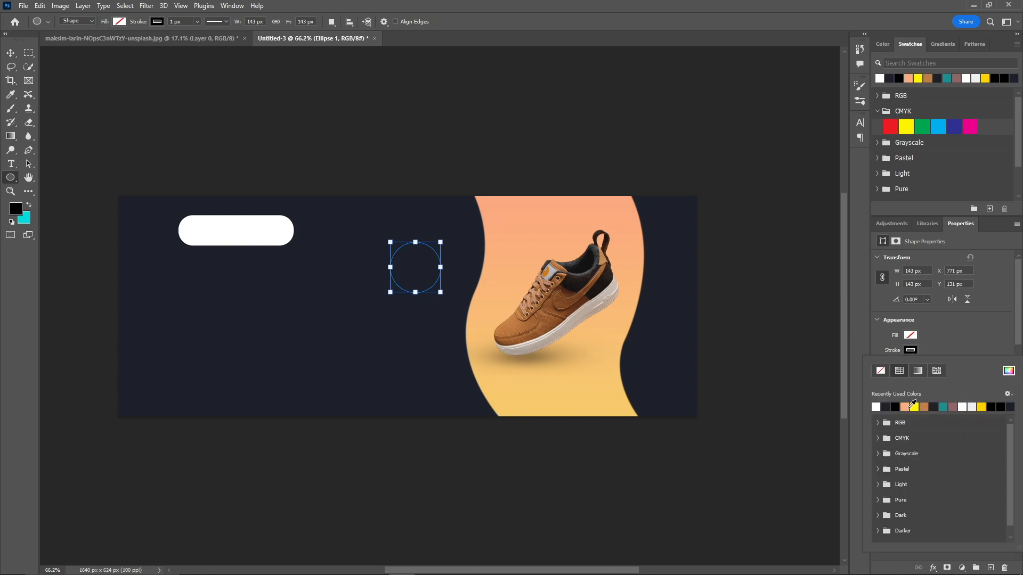
left_click(914, 407)
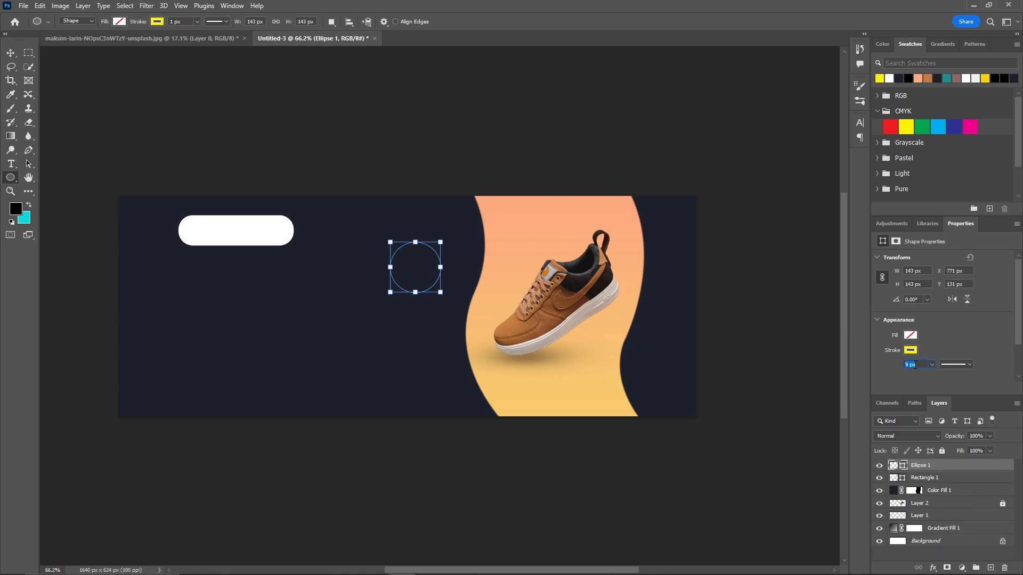
key("Return")
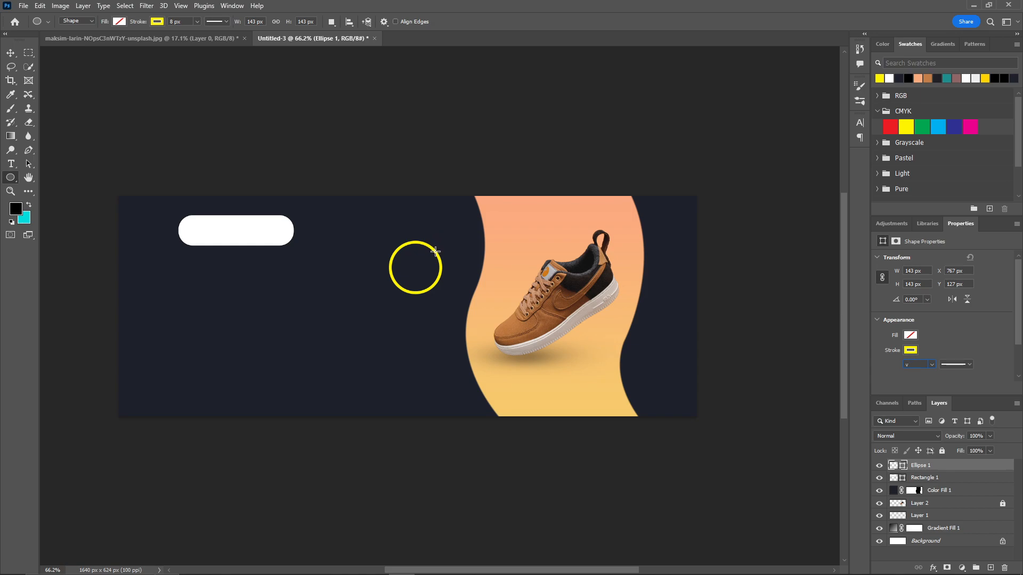
left_click(436, 251)
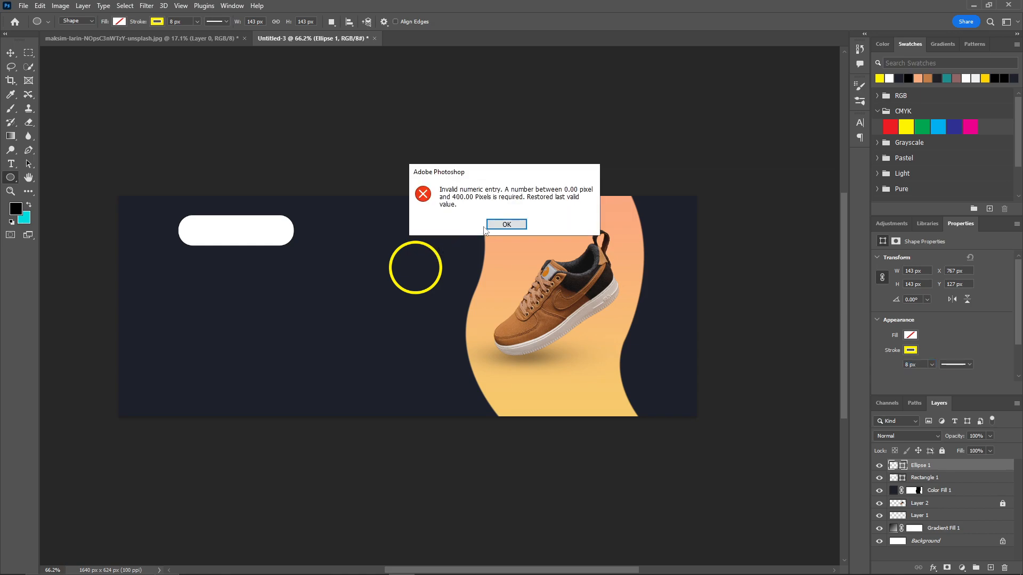
left_click(490, 228)
left_click(341, 258)
left_click(498, 217)
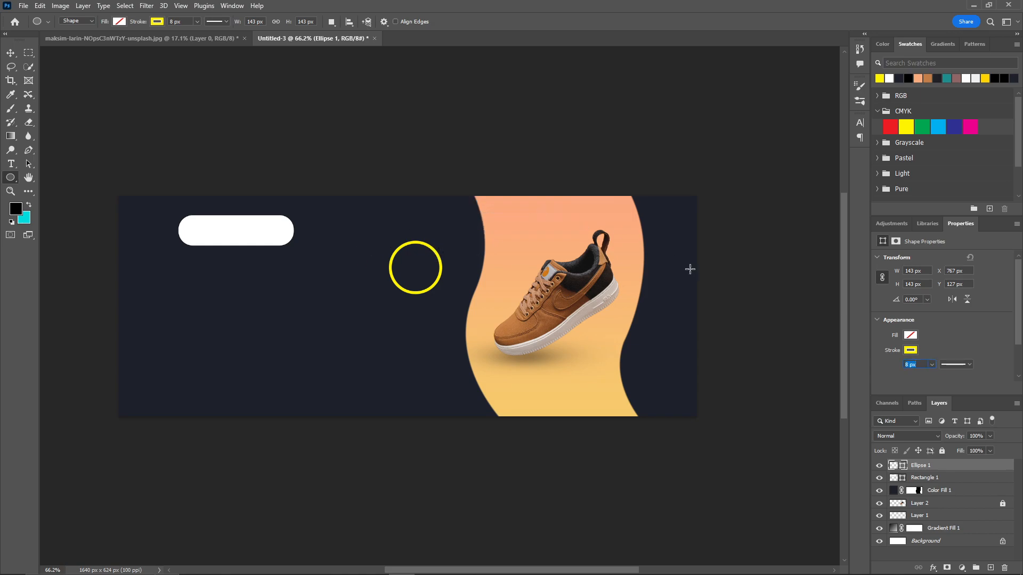
left_click(924, 477)
left_click(924, 465)
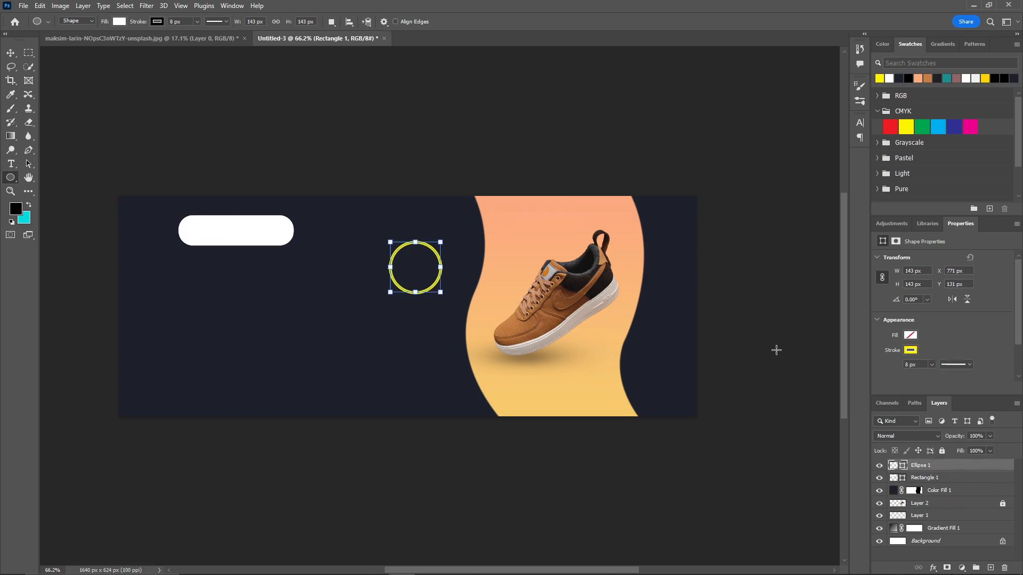
left_click_drag(375, 206, 384, 191)
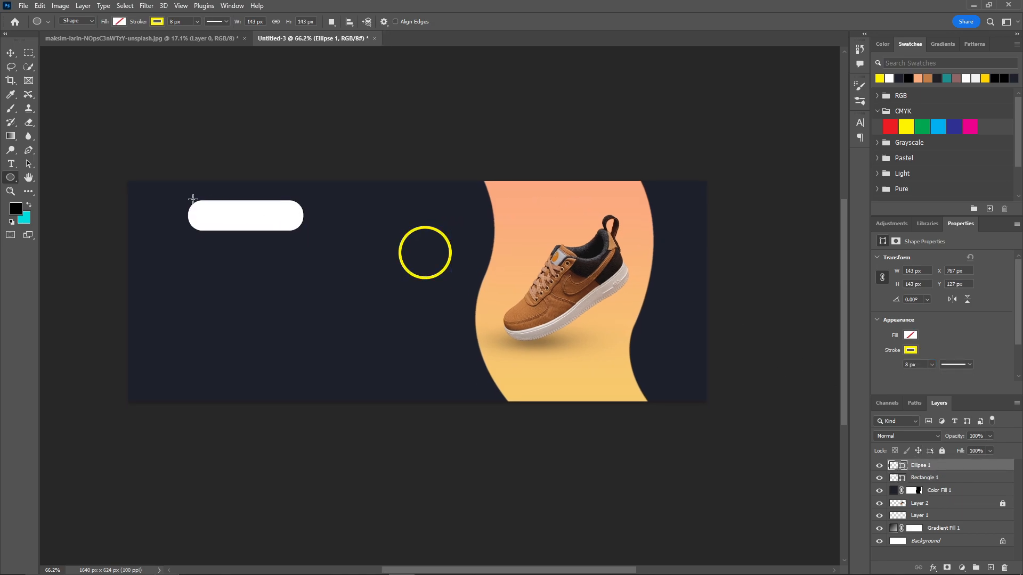
right_click(18, 184)
left_click(47, 181)
key("t")
scroll(358, 254, "up", 4)
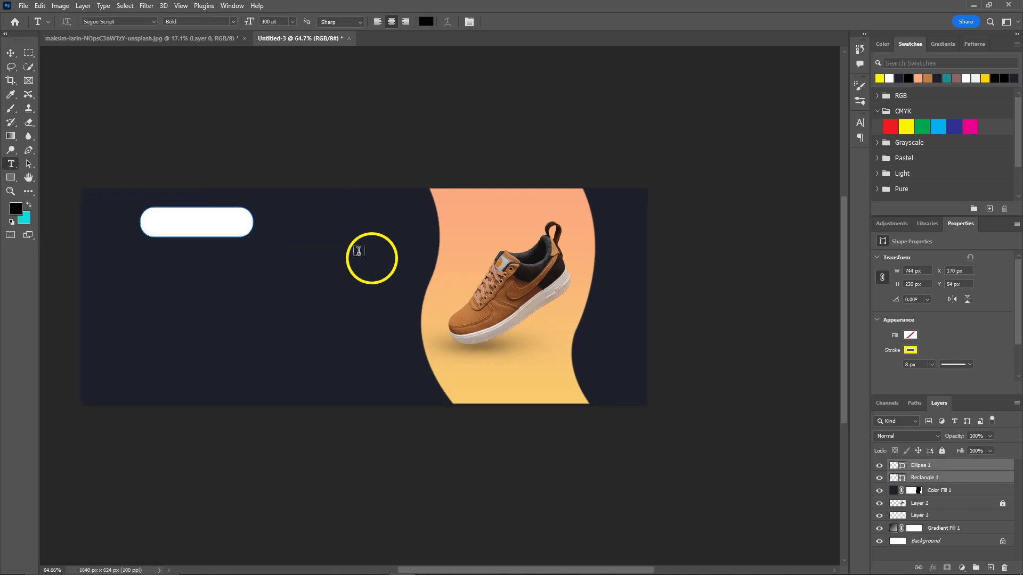
scroll(358, 253, "up", 4)
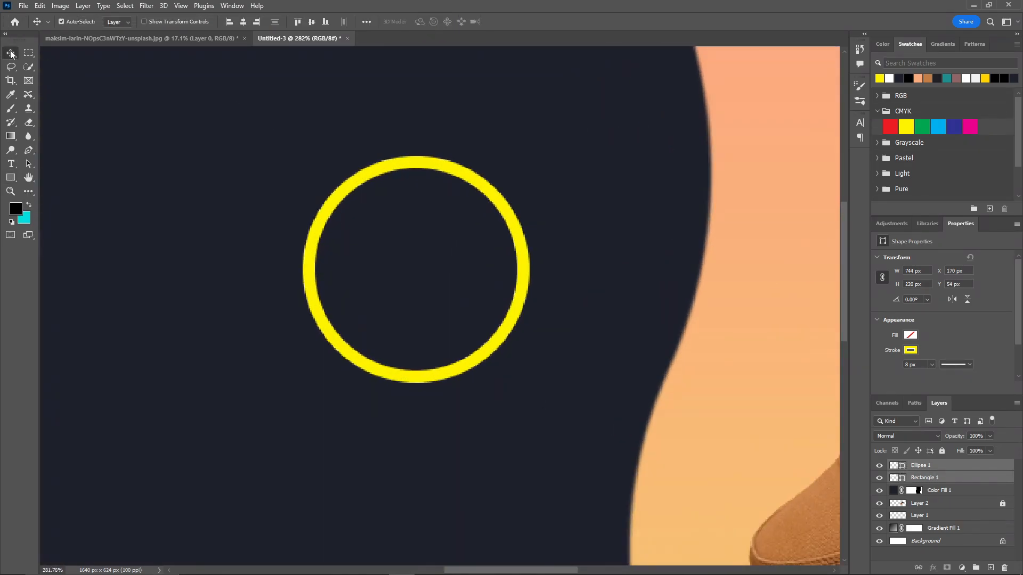
Step: Add the horizontal text "50" inside the yellow circle in Segoe Script Bold at 12 pt
right_click(11, 164)
left_click(72, 169)
scroll(321, 209, "down", 4)
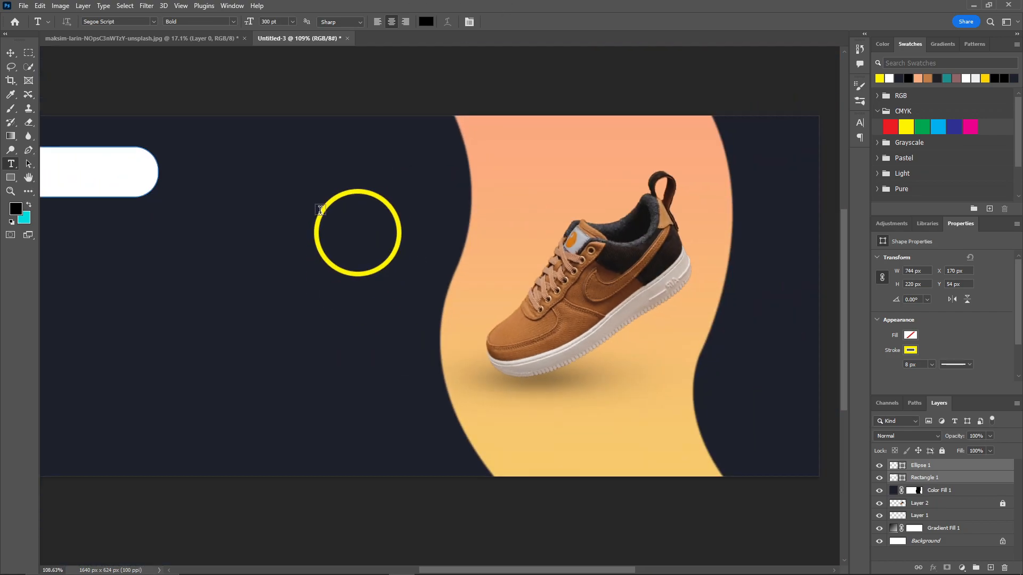
left_click_drag(322, 209, 349, 193)
left_click(292, 21)
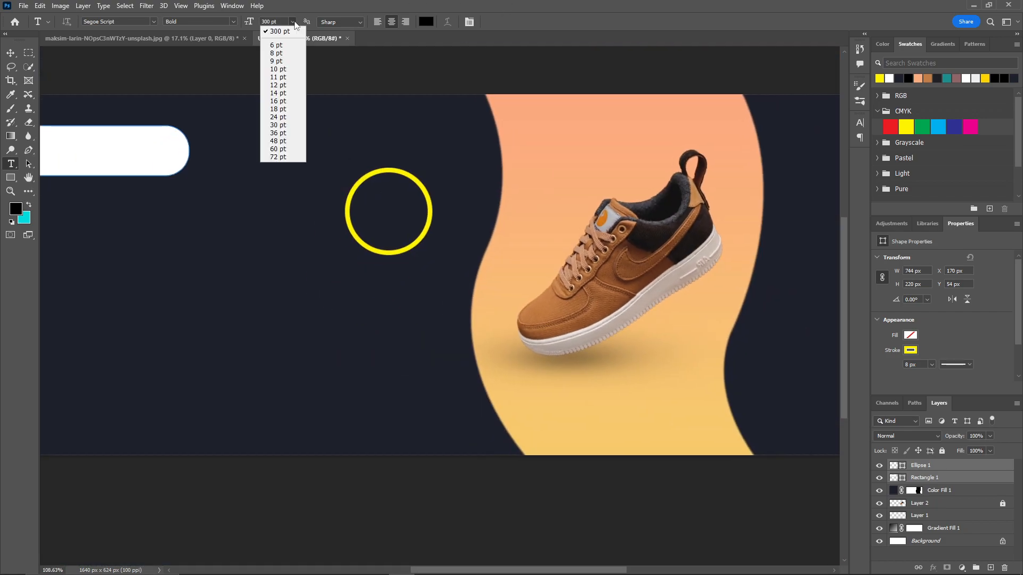
left_click(282, 84)
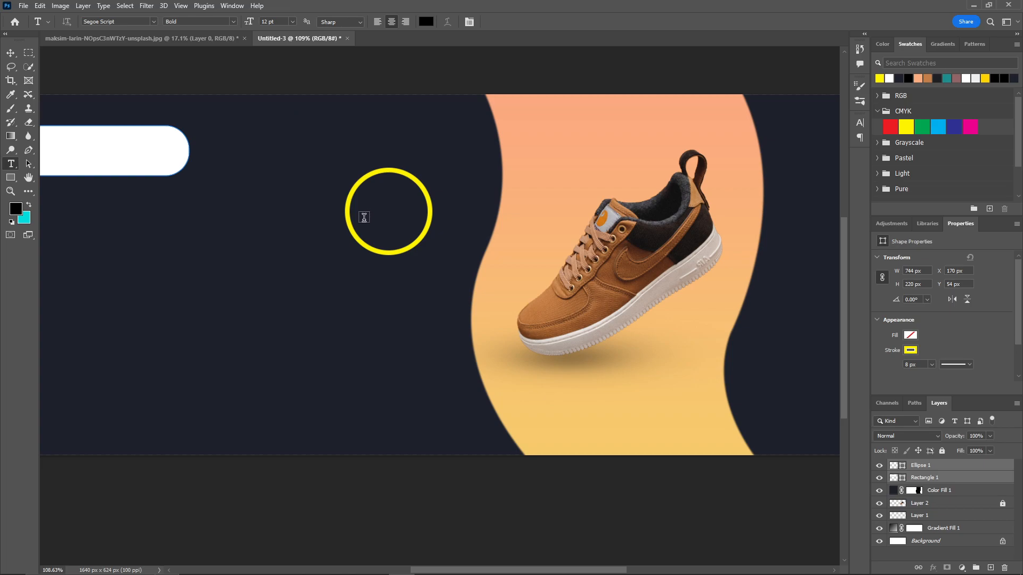
left_click(364, 218)
left_click_drag(366, 219, 389, 219, "ctrl")
left_click(384, 218)
key("ctrl+a")
type("-50")
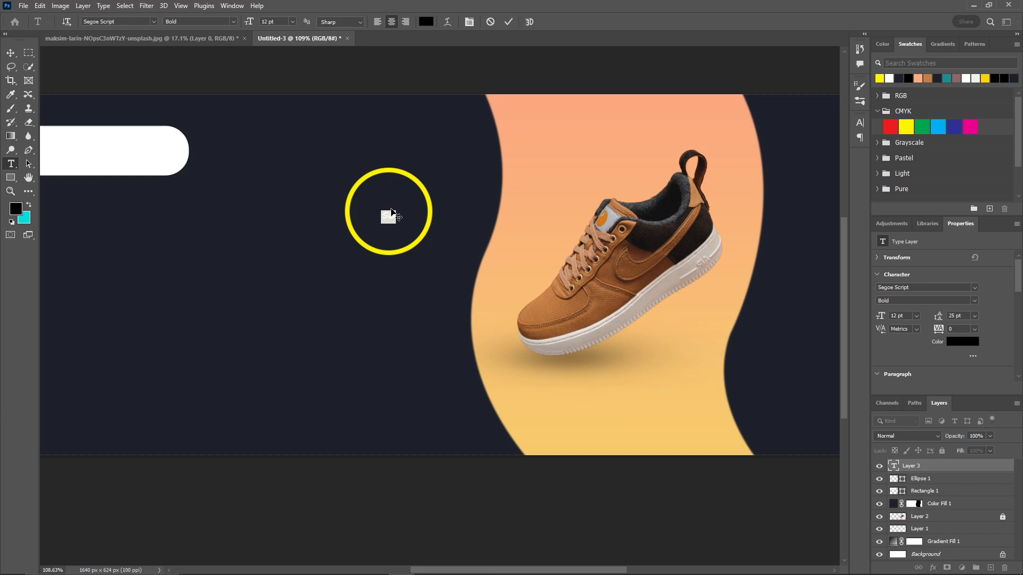
Step: Set the "50" text to 35 pt and shift it slightly toward the circle's left side
left_click(276, 20)
type("35")
key("Return")
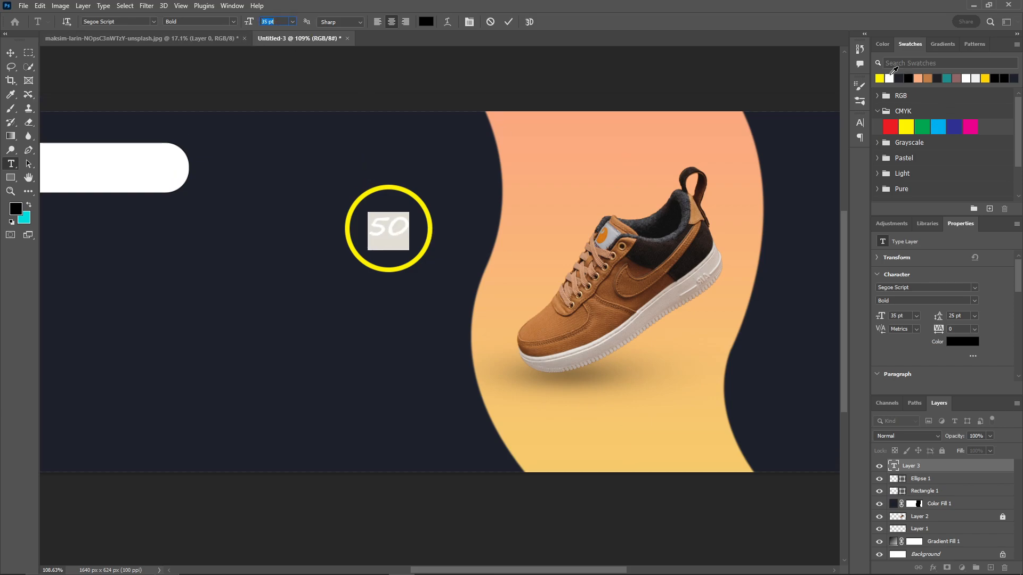
left_click(508, 22)
key("v")
left_click_drag(392, 226, 378, 229)
Step: Recolour the "50" text yellow to match the circle's stroke
double_click(377, 229)
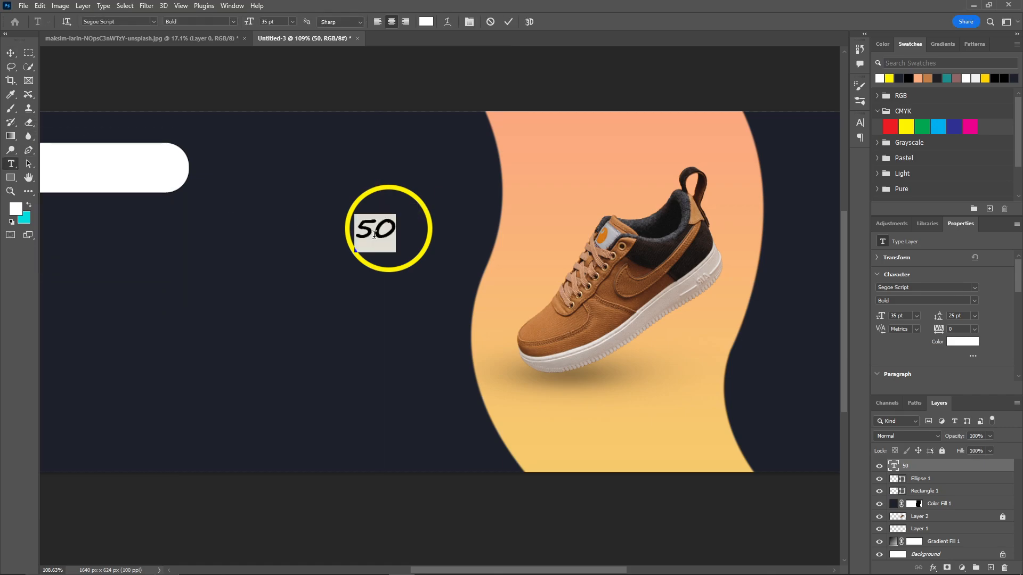
left_click(889, 79)
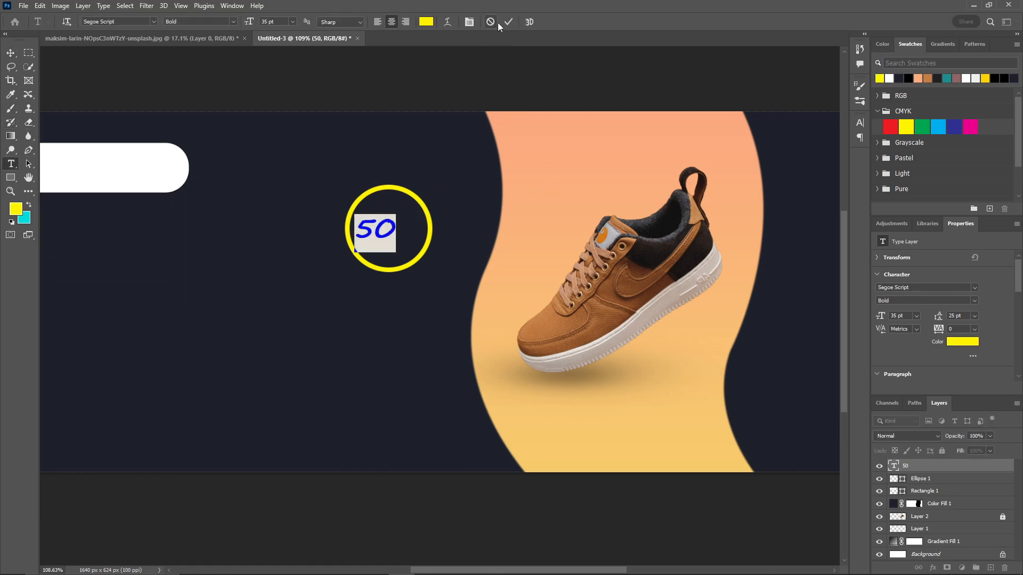
left_click(508, 21)
Step: Add a separate 12 pt "%OFF" text and place it to the right of "50" in the circle
scroll(390, 220, "up", 3)
scroll(391, 219, "down", 1)
left_click(358, 229)
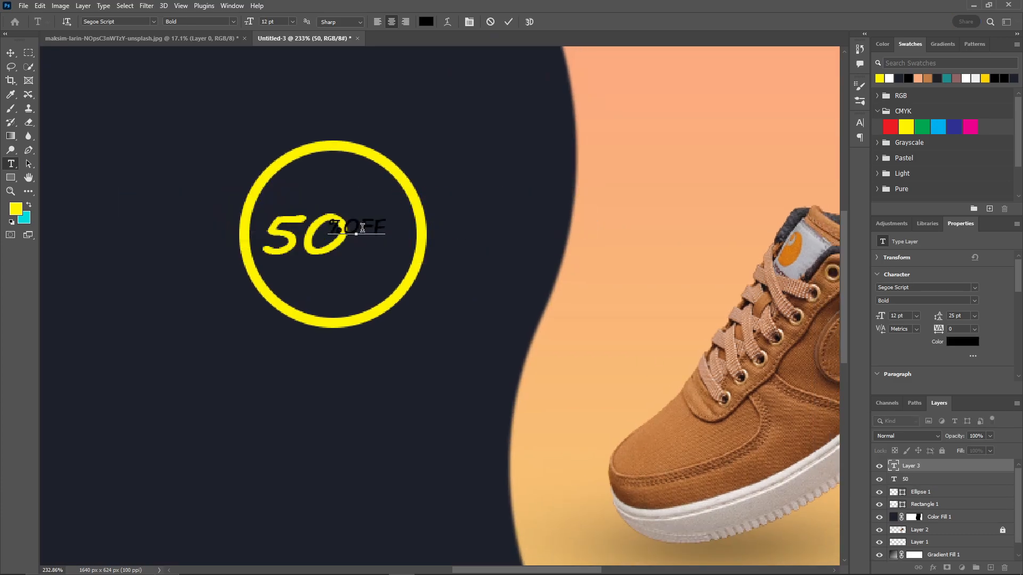
key("ctrl+Return")
key("v")
left_click_drag(364, 229, 400, 228)
Step: Break the "%OFF" text onto two lines, with "%" above "OFF"
key("t")
left_click(382, 226)
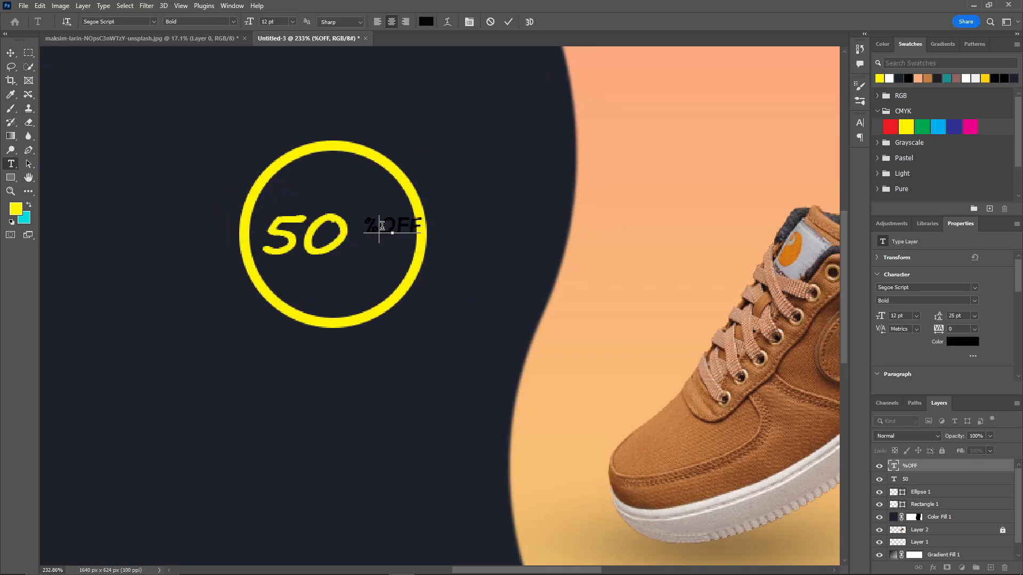
key("Return")
Step: Set the leading of the two-line "% OFF" text to 15 pt, keeping 100% vertical scale and 0 pt baseline shift
key("ctrl+t")
key("ctrl+a")
scroll(762, 174, "down", 4)
scroll(764, 173, "up", 3)
left_click(764, 173)
scroll(765, 174, "up", 11)
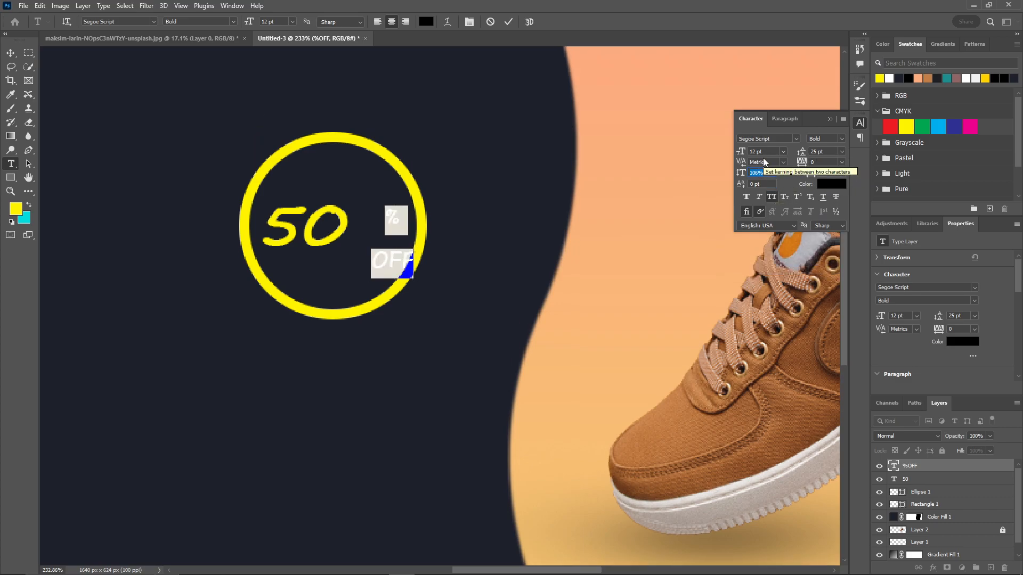
left_click(768, 184)
scroll(768, 183, "down", 3)
scroll(767, 184, "up", 13)
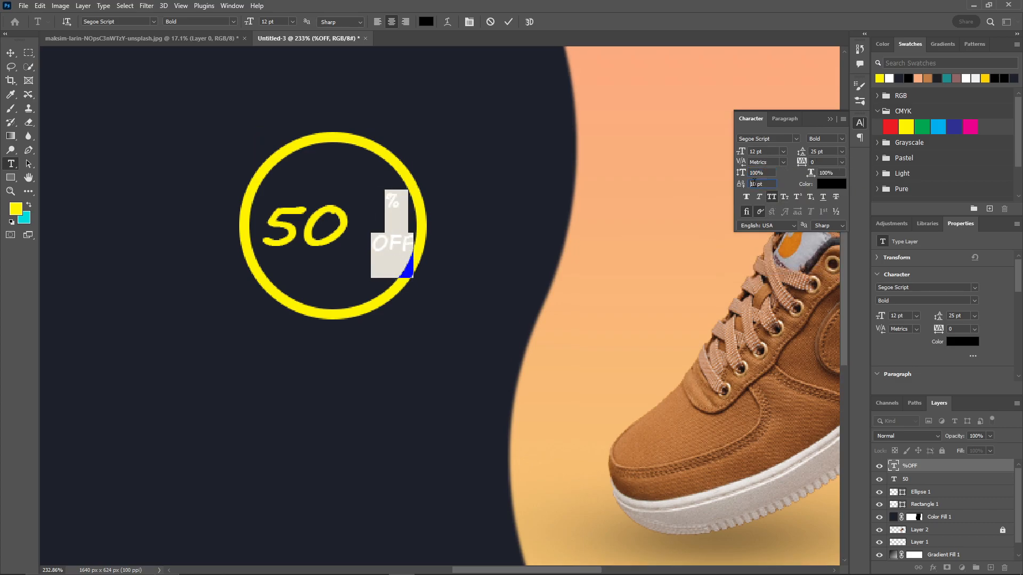
scroll(821, 160, "down", 10)
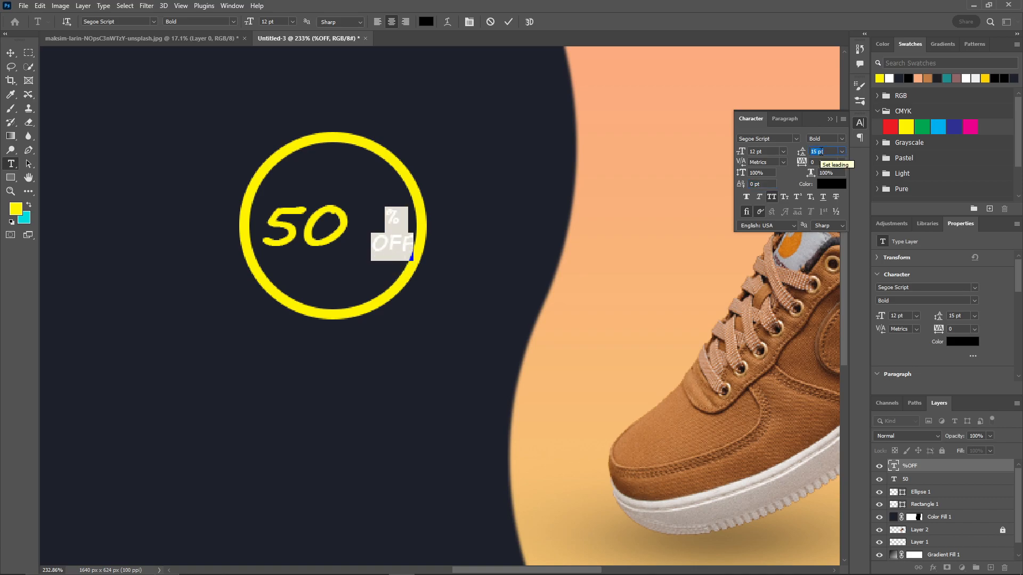
Step: Enlarge the word "OFF" and set the "%" character to 20 pt
left_click(276, 22)
scroll(276, 22, "up", 9)
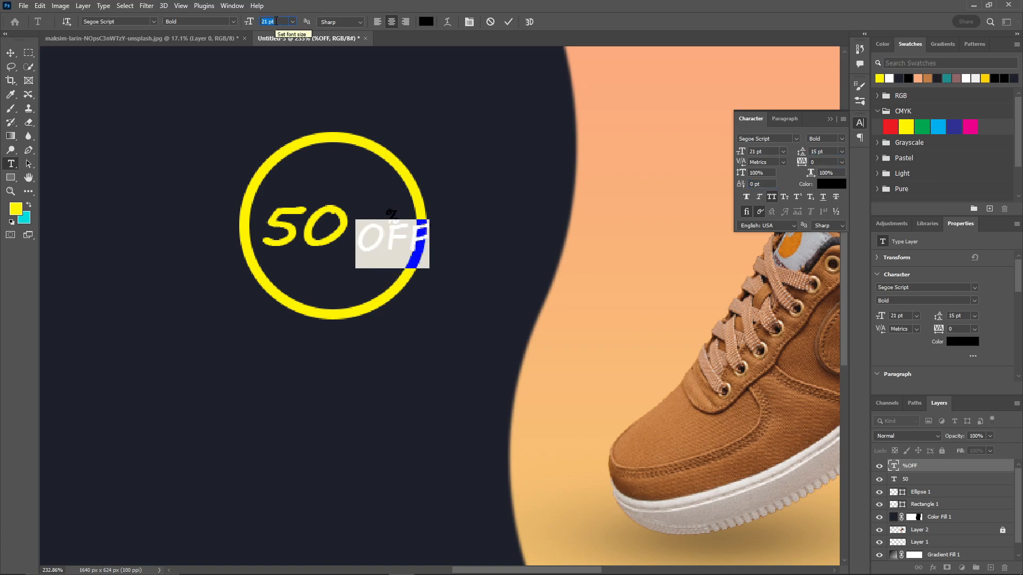
scroll(276, 22, "down", 3)
double_click(392, 217)
left_click(765, 151)
scroll(765, 150, "up", 8)
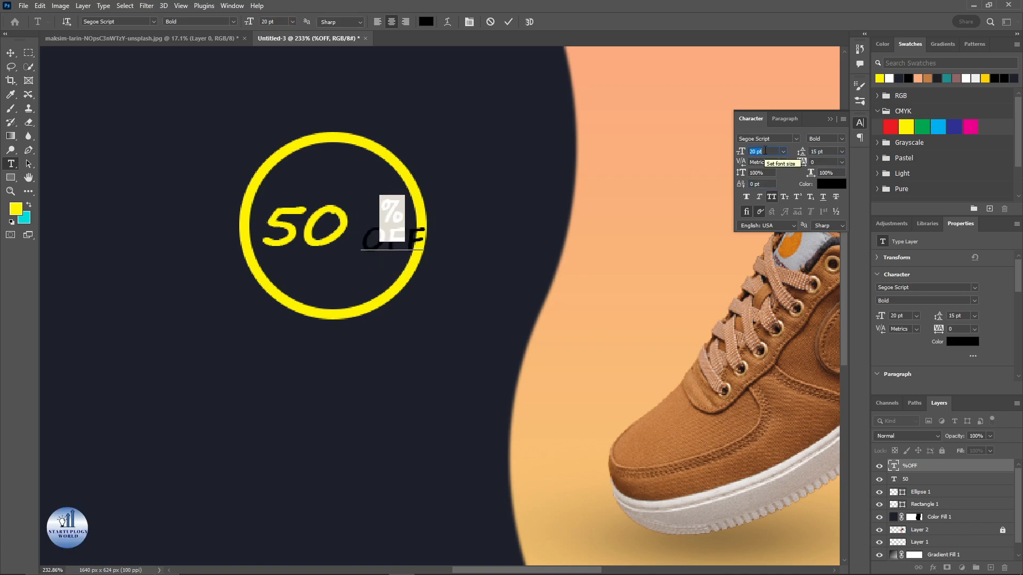
Step: Recolour the whole "% OFF" text white and move it close beside "50"
left_click(830, 119)
key("ctrl+a")
left_click(889, 78)
left_click(508, 22)
key("v")
left_click_drag(406, 240, 391, 240)
Step: Resize the yellow circle around the discount text to about 139 × 135 px
left_click(337, 313)
key("u")
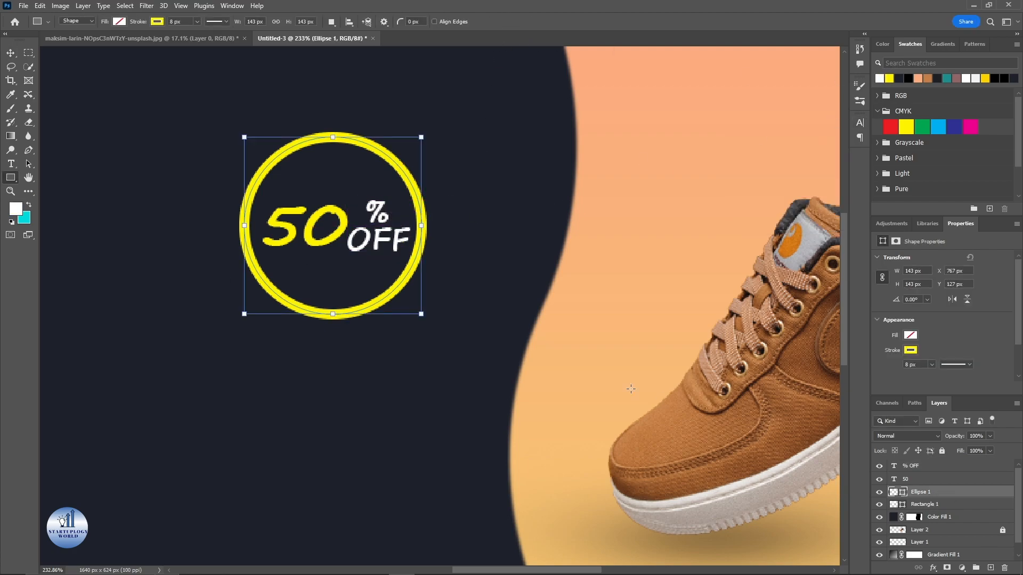
mouse_move(418, 312)
left_mouse_down()
mouse_move(442, 324)
mouse_move(447, 352)
mouse_move(429, 320)
left_mouse_up()
scroll(424, 283, "down", 5)
left_click_drag(396, 211, 405, 248)
scroll(402, 306, "up", 5)
left_click_drag(498, 376, 484, 363)
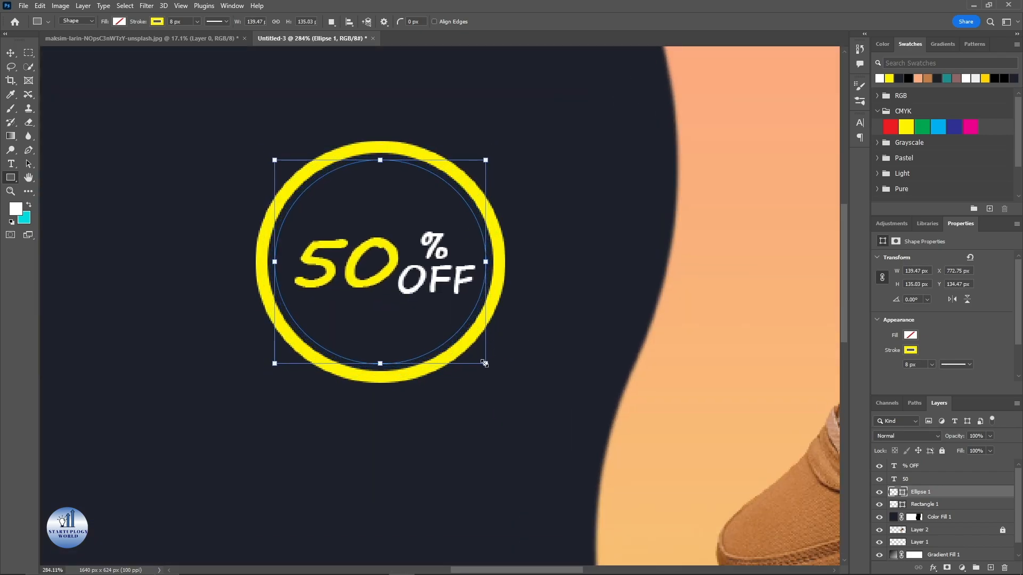
key("v")
scroll(471, 170, "down", 6)
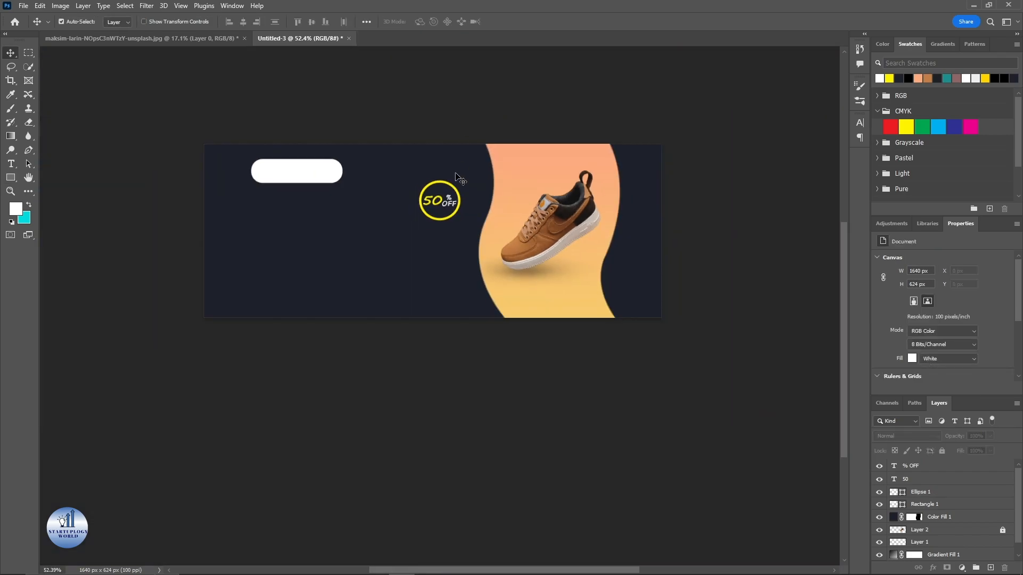
Step: Increase the font size of the "%" character in the discount badge
scroll(447, 198, "up", 5)
double_click(448, 195)
scroll(303, 24, "up", 1)
left_click(282, 20)
scroll(281, 20, "up", 4)
scroll(281, 20, "up", 4)
left_click(508, 22)
Step: Set the font size of the word "OFF" in the badge to 21 pt
scroll(513, 177, "down", 5)
scroll(494, 218, "up", 5)
left_click_drag(444, 223, 504, 224)
left_click(280, 22)
scroll(280, 22, "up", 3)
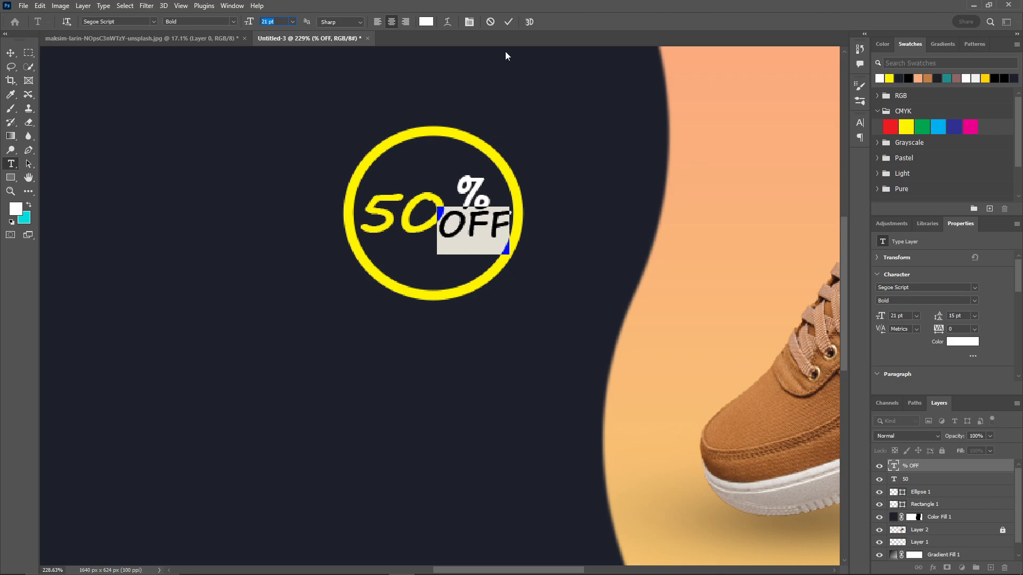
left_click(508, 22)
Step: Nudge the "% OFF" text slightly to the left so it fits within the circle beside "50"
scroll(499, 154, "down", 8)
key("v")
left_click_drag(495, 170, 487, 168)
scroll(496, 170, "up", 8)
scroll(487, 168, "down", 8)
left_click(469, 103)
left_click_drag(470, 104, 469, 166)
scroll(388, 229, "up", 3)
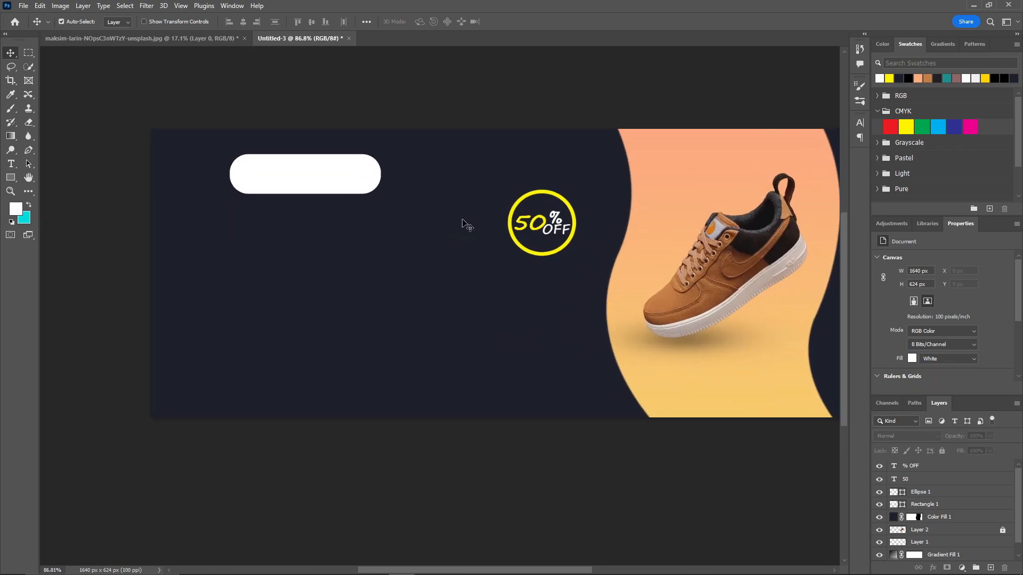
Step: Add the text "ODER NOW" on the white pill shape
key("t")
left_click(262, 179)
type("SHOP")
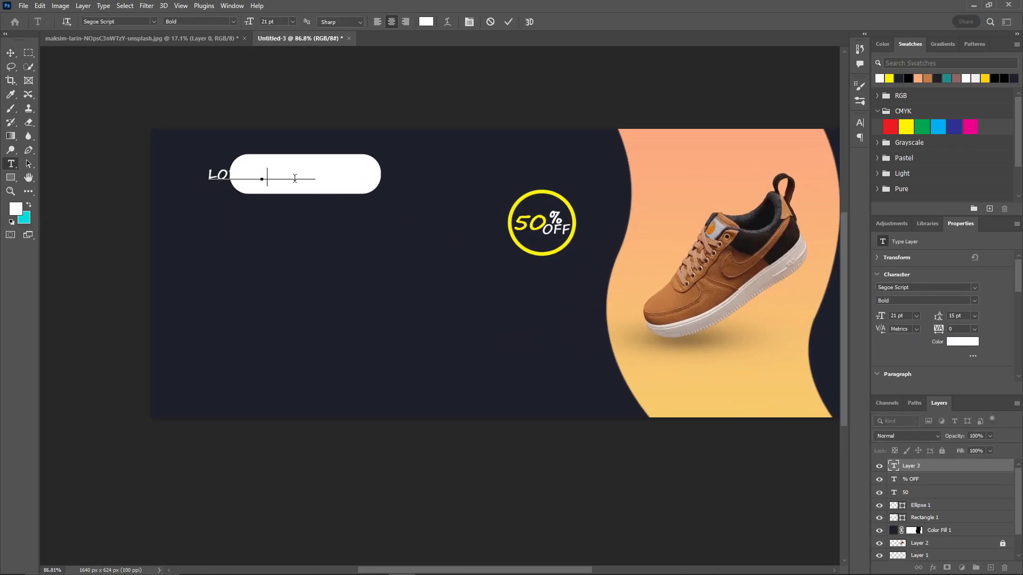
Step: Change the font of the "ODER NOW" text to Roboto Bold Condensed
key("ctrl+a")
left_click(114, 22)
scroll(114, 22, "up", 1)
type("robo")
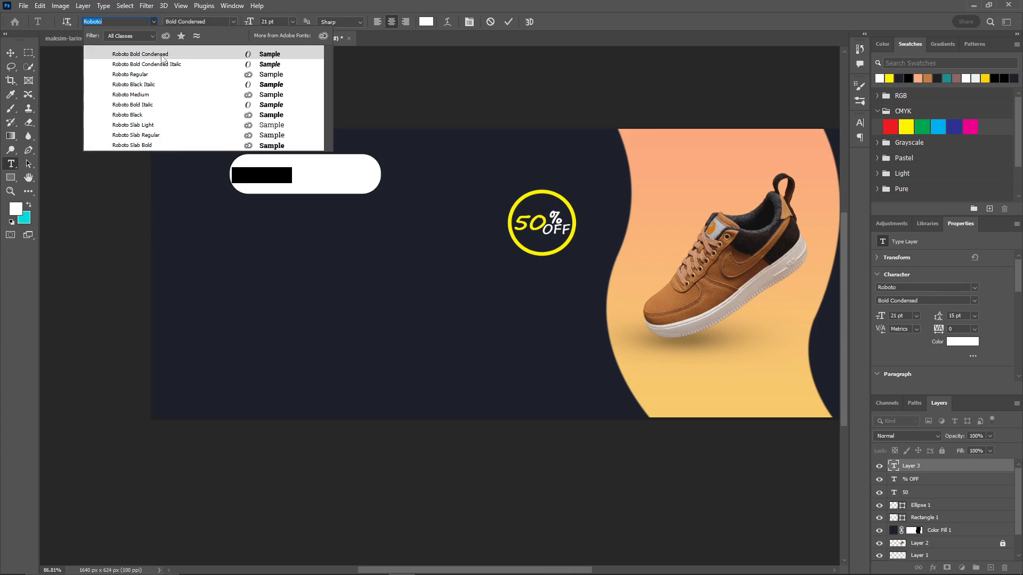
left_click(163, 58)
left_click(233, 21)
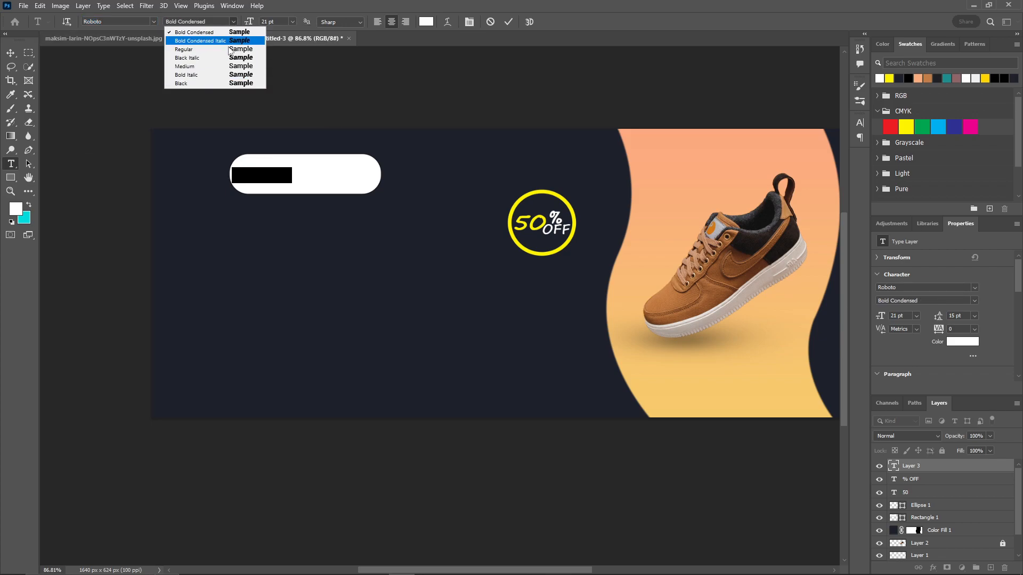
left_click(228, 33)
Step: Enlarge the "ODER NOW" text to 47 pt and colour it dark navy
left_click_drag(294, 187, 366, 202)
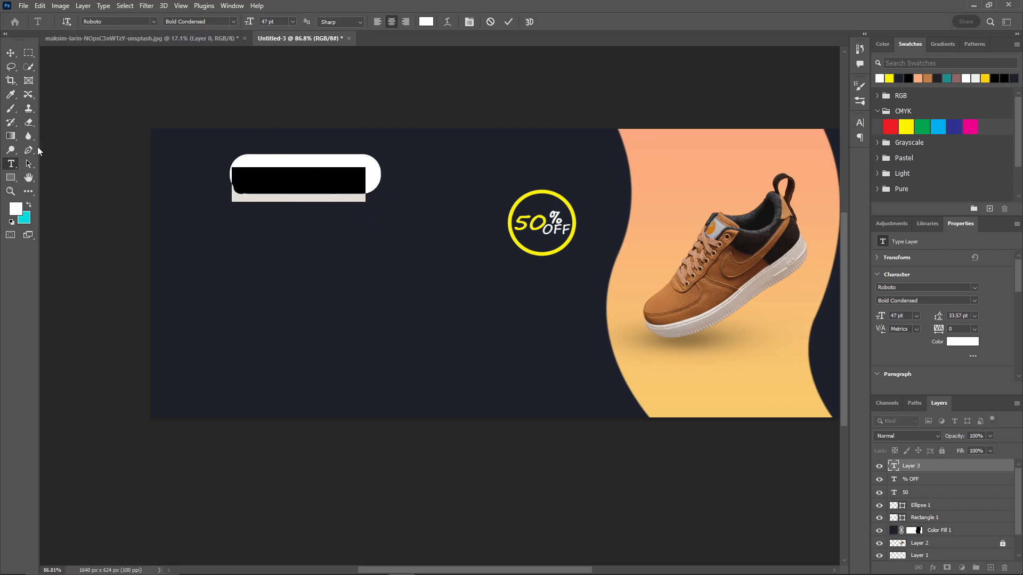
left_click(898, 78)
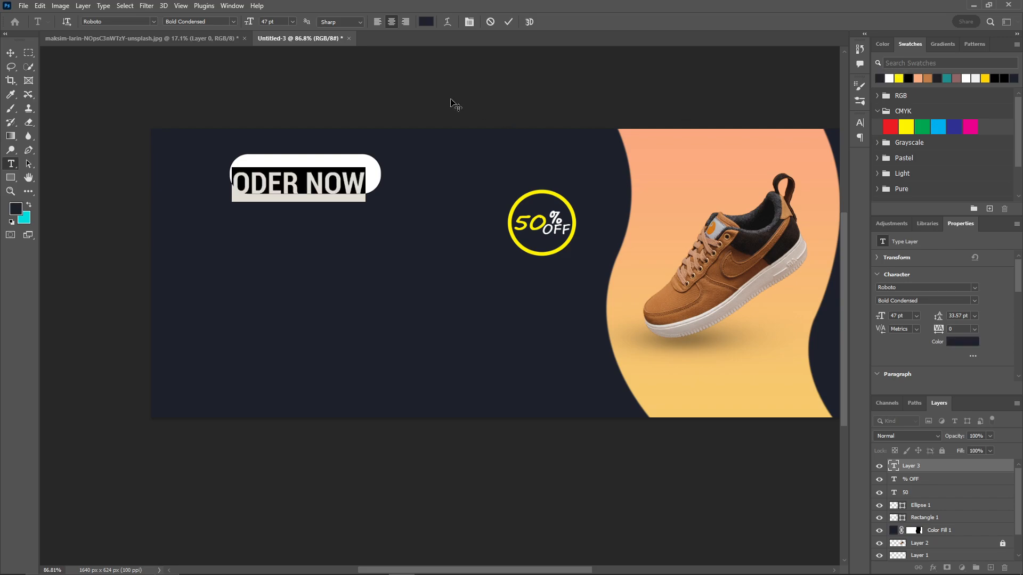
Step: Move the "ODER NOW" text up to centre it on the white pill
left_click(405, 88)
key("v")
left_click_drag(352, 189, 352, 175)
Step: Append an exclamation mark to the pill's text so it reads "ODER NOW!"
scroll(352, 176, "up", 3)
key("t")
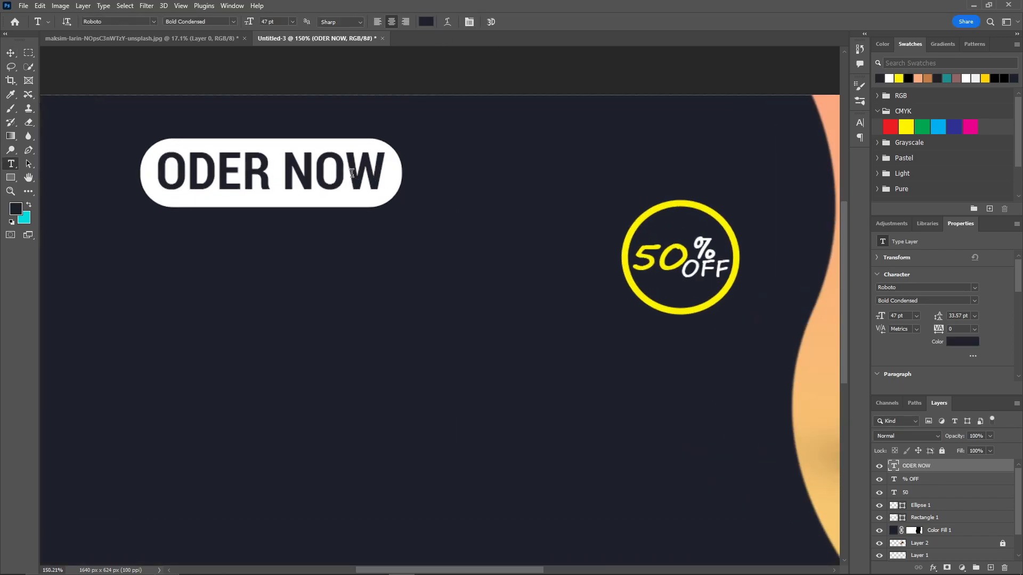
left_click(379, 170)
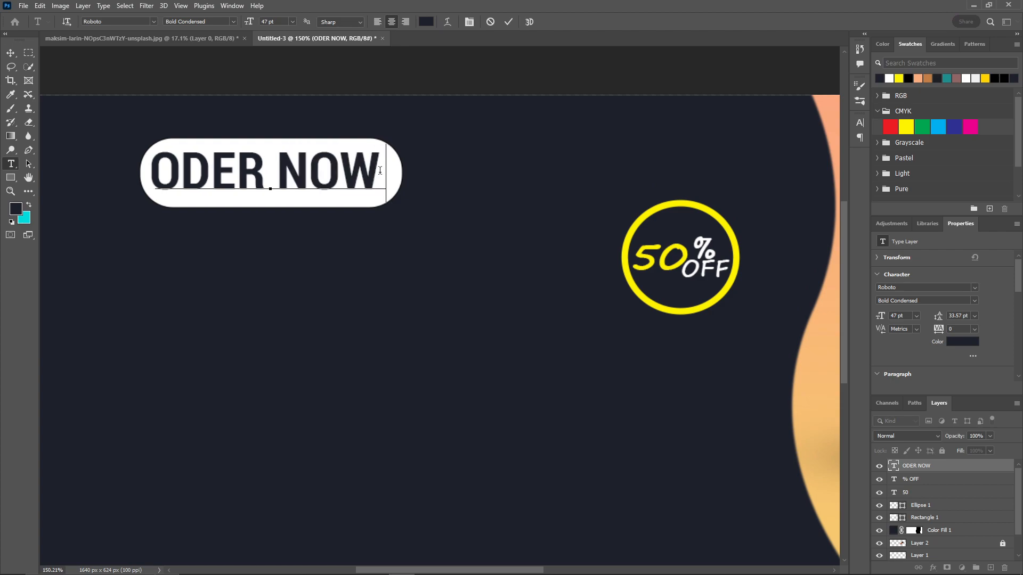
key("BackSpace")
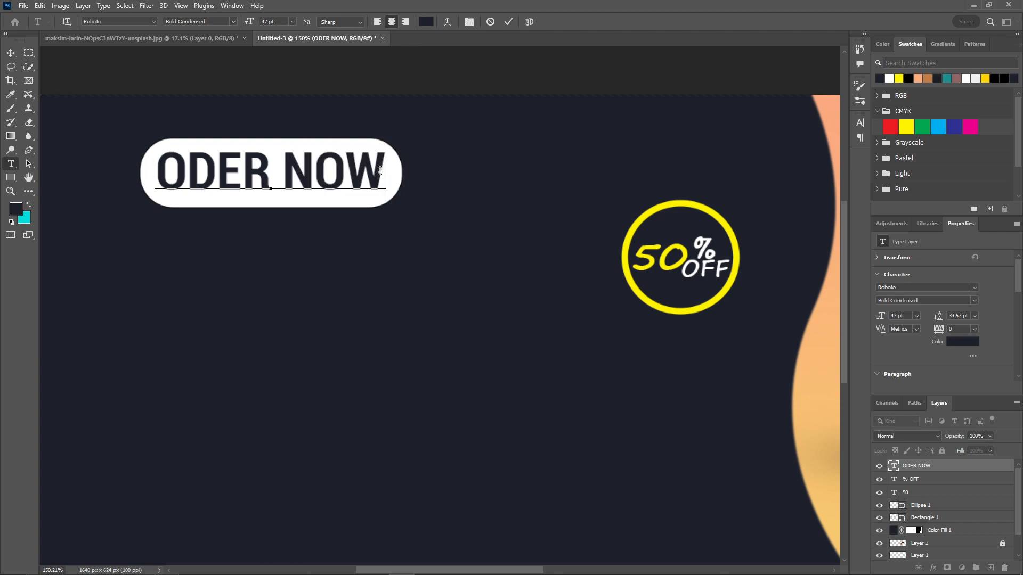
type("!")
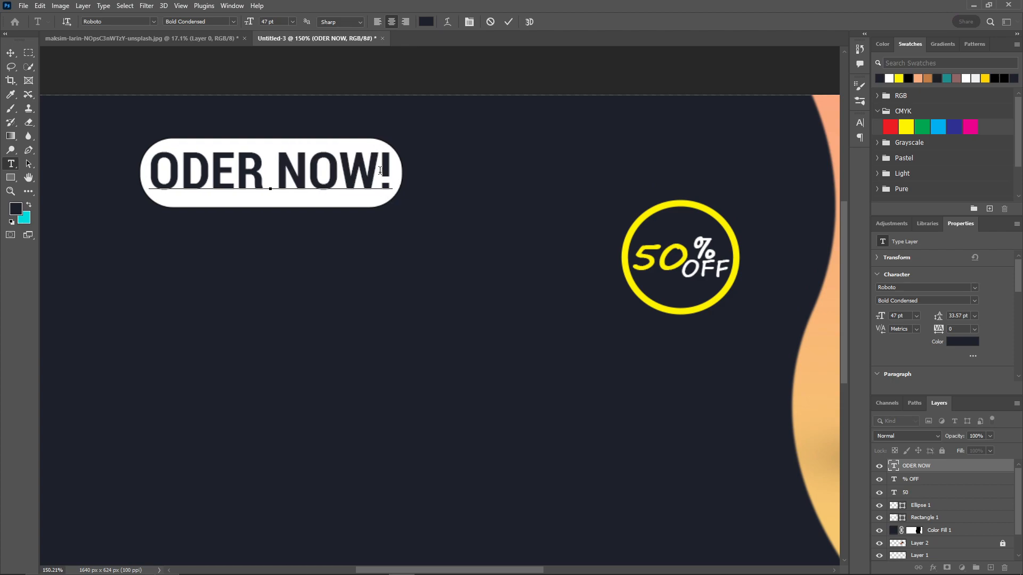
left_click(506, 22)
Step: Scale the "ODER NOW!" text down to about 44 pt so it fits inside the pill
key("ctrl+t")
left_click_drag(397, 209, 389, 187)
key("Return")
Step: Group the "ODER NOW!" text layer with the white pill's Rectangle 1 layer
key("ctrl+0")
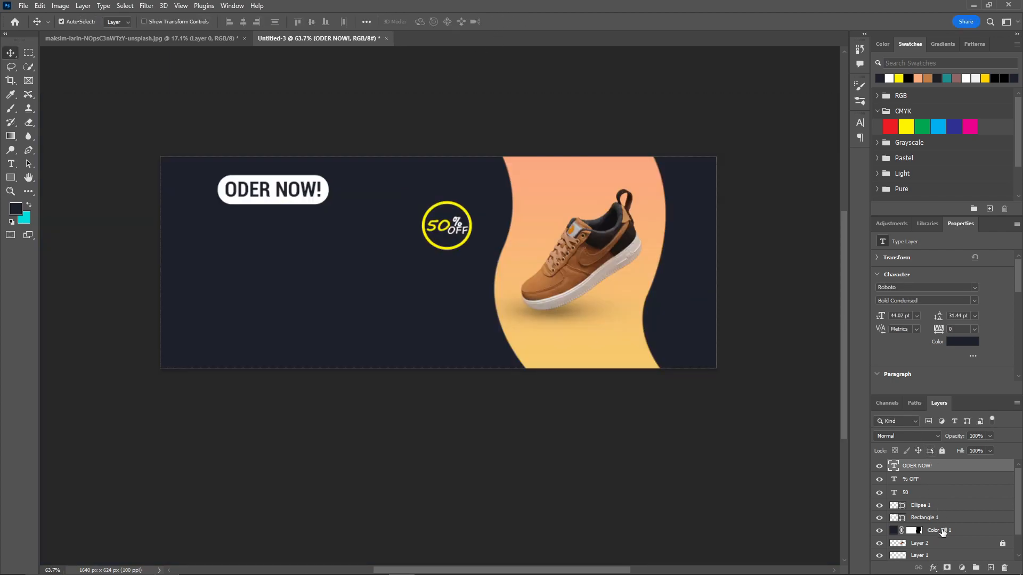
left_click(941, 518)
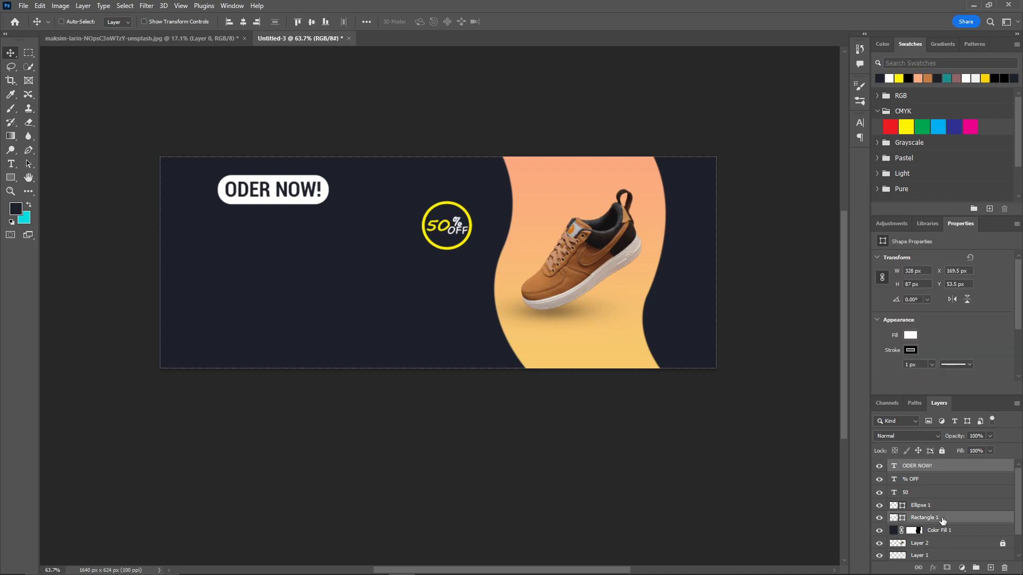
key("ctrl+g")
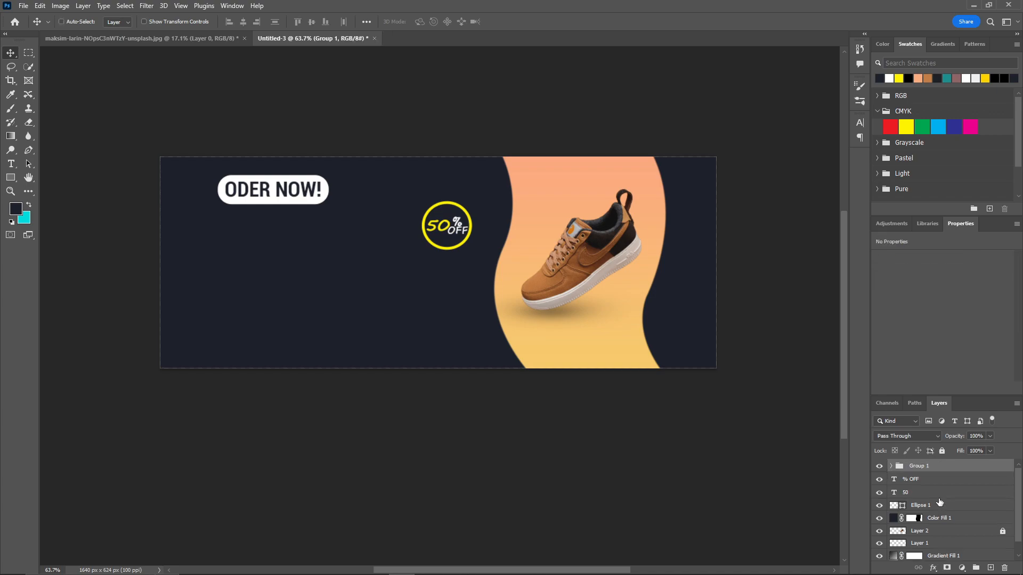
Step: Place Group 1 directly above the Ellipse 1 layer, and shrink and move the "ODER NOW!" button to the banner's lower left
left_click_drag(935, 467, 936, 500)
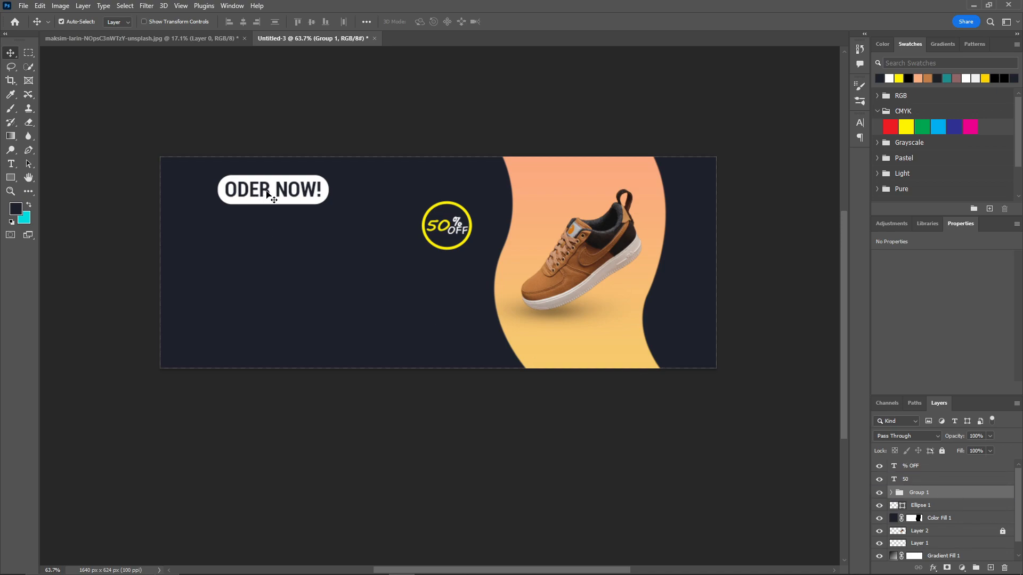
key("ctrl+t")
left_click_drag(287, 191, 300, 310)
left_click(526, 22)
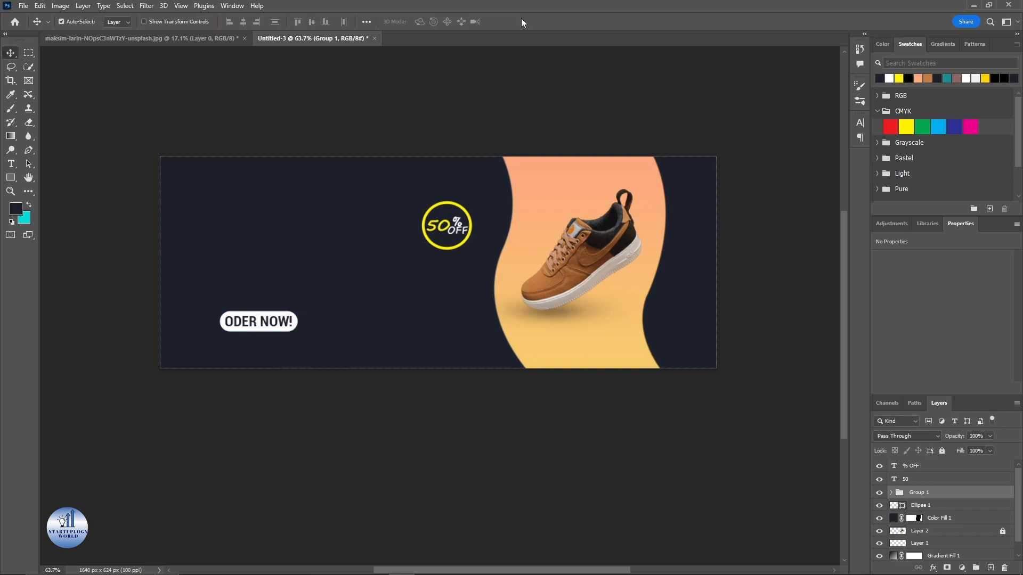
key("m")
left_click_drag(195, 177, 302, 210)
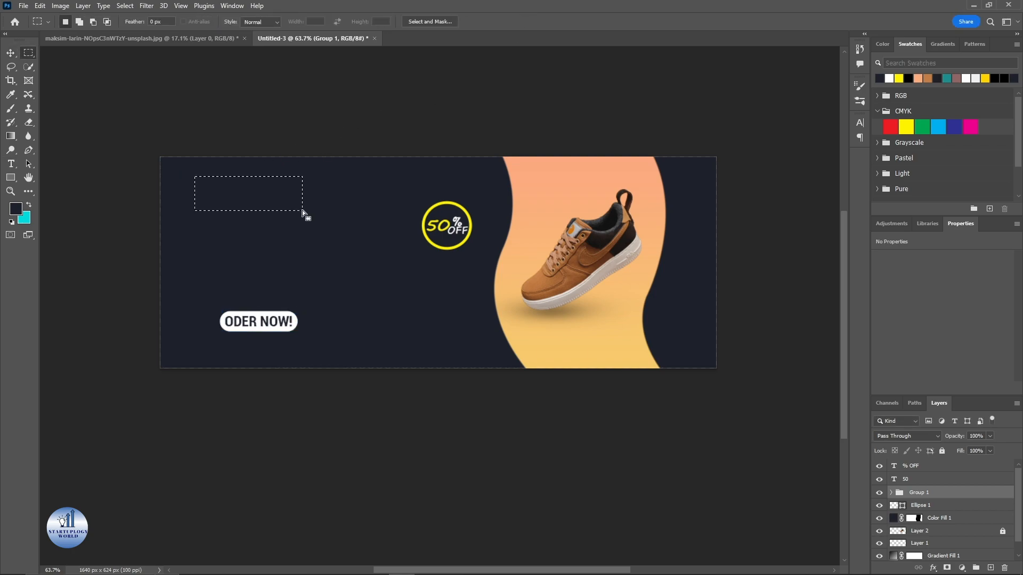
key("ctrl+d")
Step: Add a white 60 pt "LOGO" text near the banner's upper-left corner and nudge it slightly upward
key("t")
left_click_drag(190, 177, 294, 210)
type("LOGO")
key("ctrl+a")
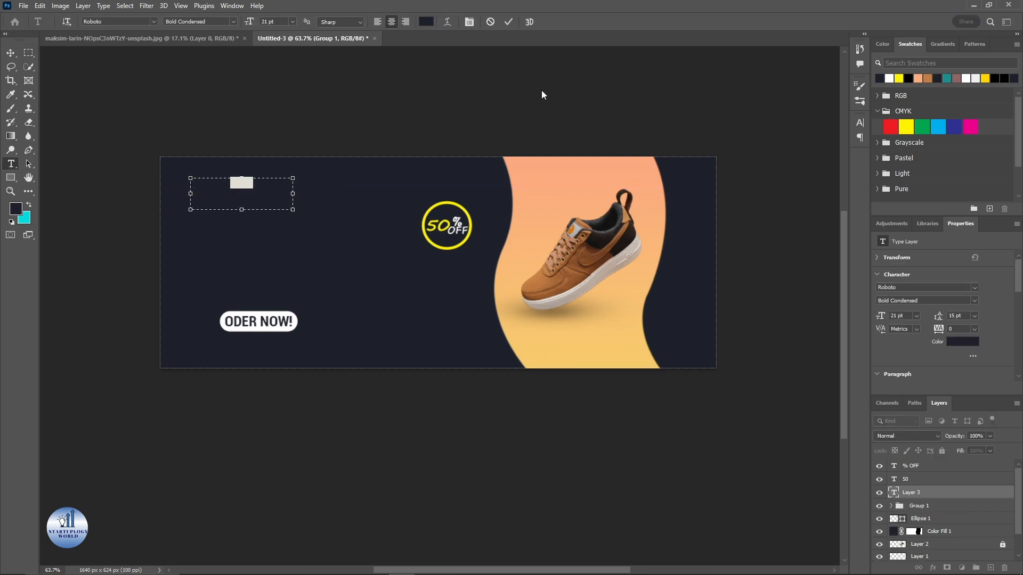
left_click(890, 79)
scroll(289, 22, "up", 18)
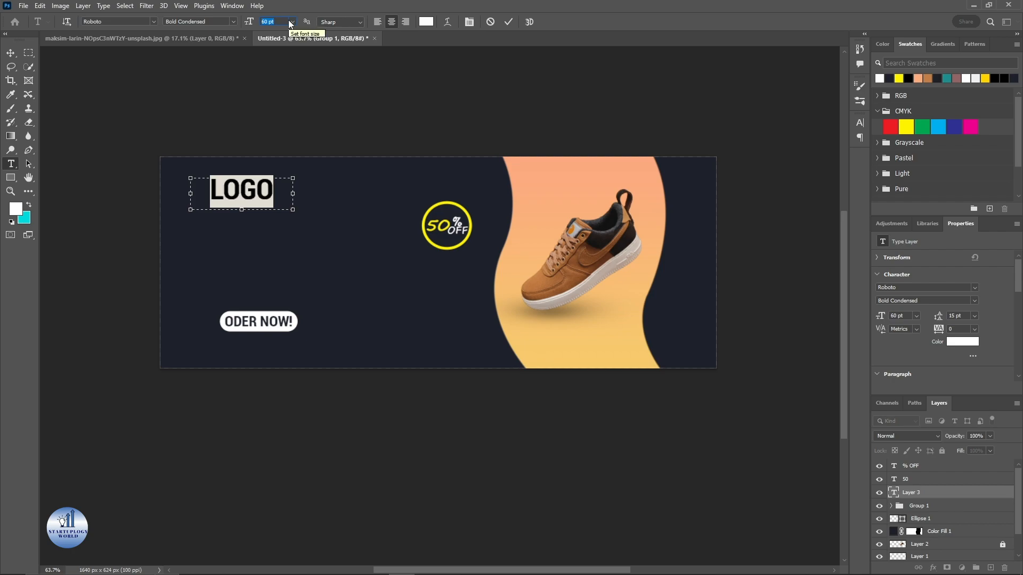
left_click(508, 22)
key("v")
left_click_drag(266, 195, 267, 189)
left_click(296, 124)
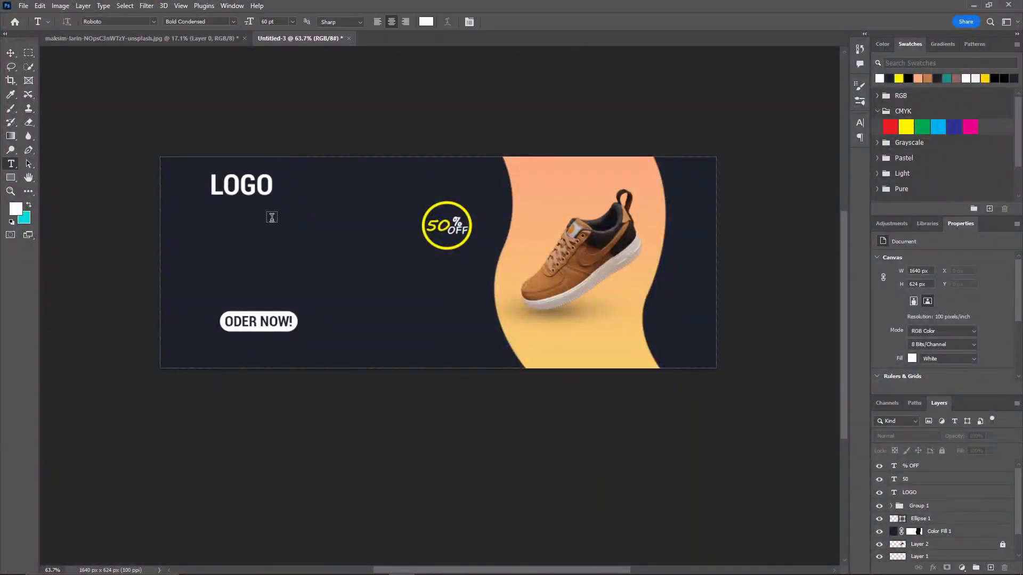
Step: Add a white 60 pt "BEST QUALITY" headline below the "LOGO" text
left_click(211, 225)
type("BEST LAUNCH")
key("ctrl+a")
key("BackSpace")
type("BEST QUALITY")
left_click_drag(270, 233, 331, 230)
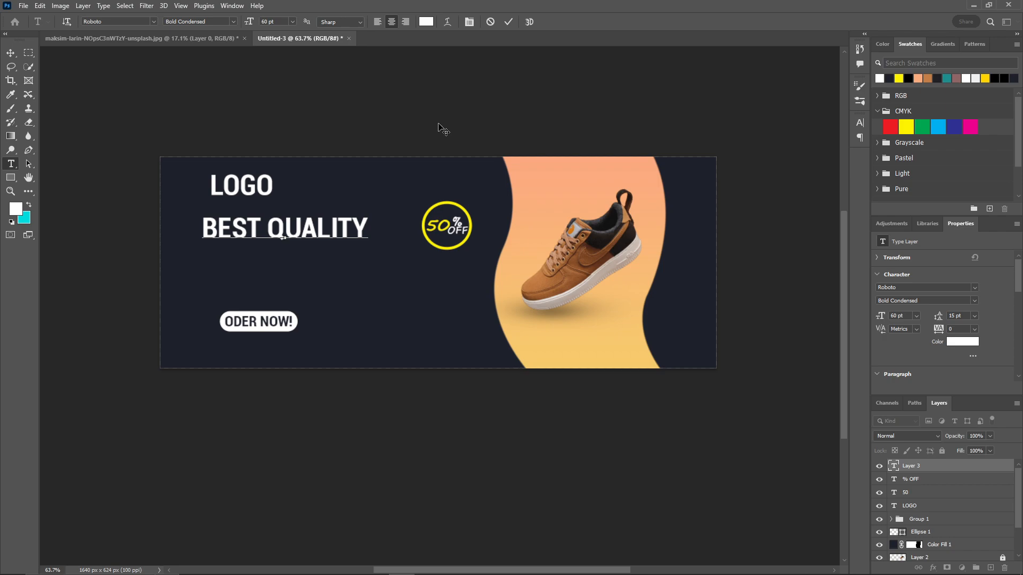
left_click(509, 22)
Step: Add a white 78 pt "SHOES" text directly below the "BEST QUALITY" headline, roughly aligned with its left edge
left_click(247, 270)
type("SHOES")
key("ctrl+a")
left_click(283, 21)
scroll(283, 21, "up", 6)
scroll(283, 21, "up", 12)
left_click(508, 21)
key("v")
left_click_drag(287, 258, 298, 266)
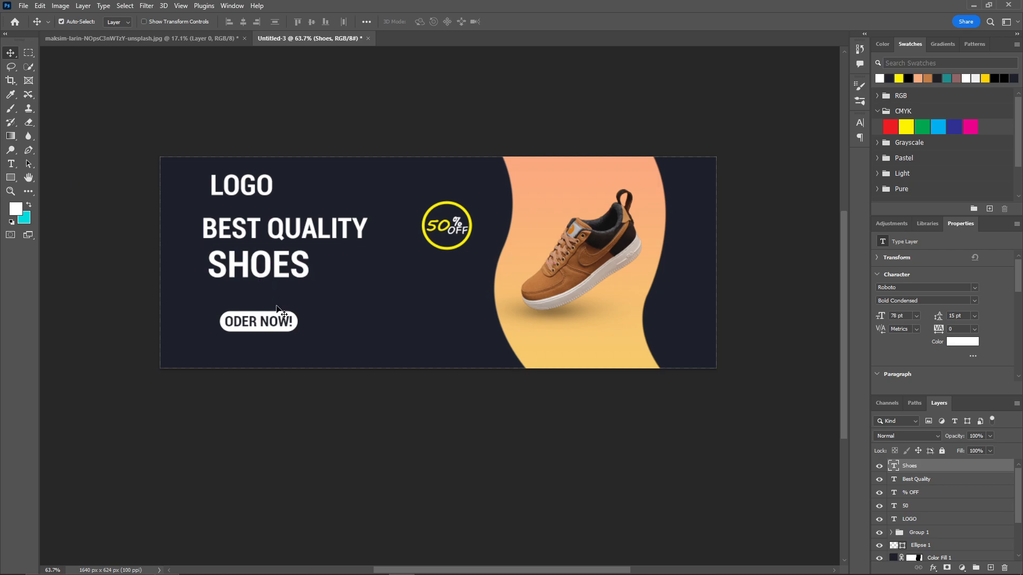
Step: Scale the "BEST QUALITY" text down to about 73%, keeping it just above "SHOES"
left_click(281, 234)
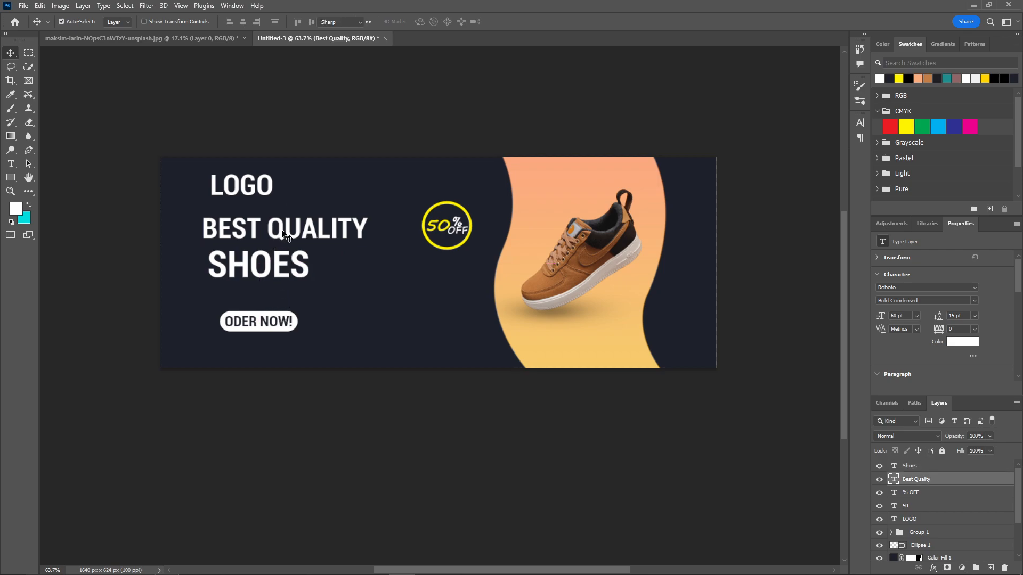
double_click(283, 234)
key("ctrl+t")
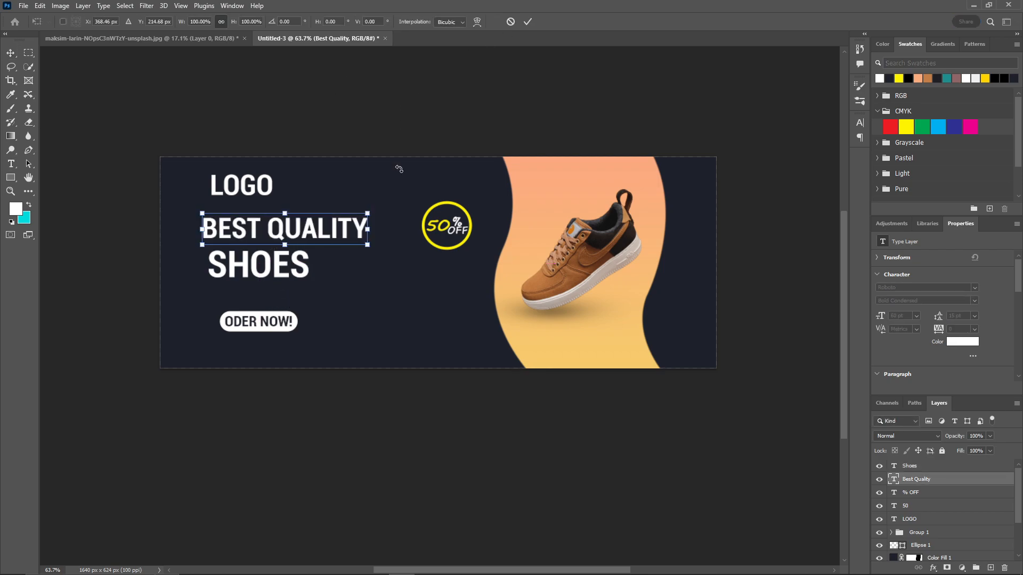
left_click_drag(370, 208, 299, 238)
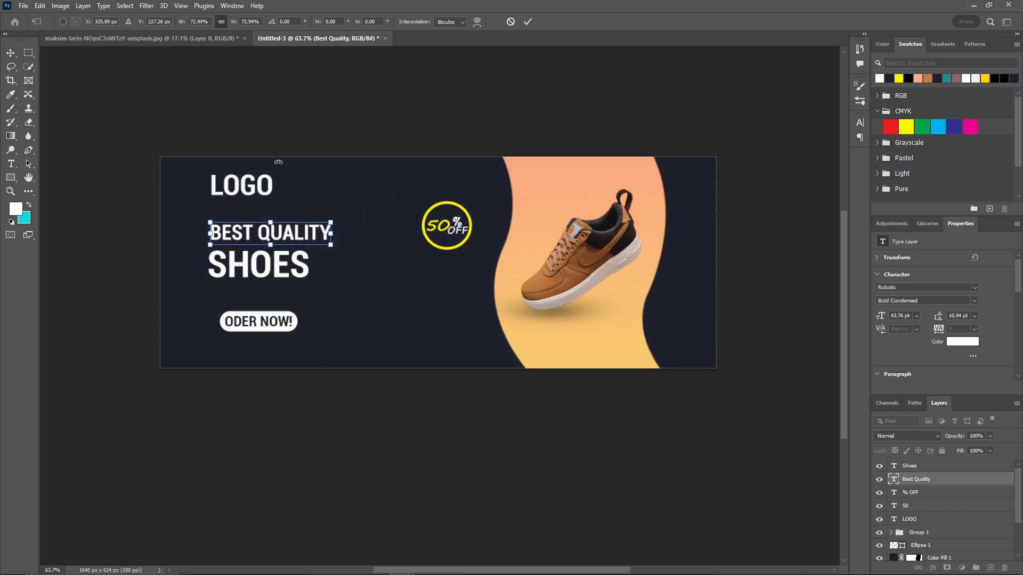
left_click(534, 22)
Step: Scale the "LOGO" text down to about 38 pt
left_click(263, 193)
key("ctrl+t")
left_click_drag(296, 168, 269, 181)
left_click(527, 22)
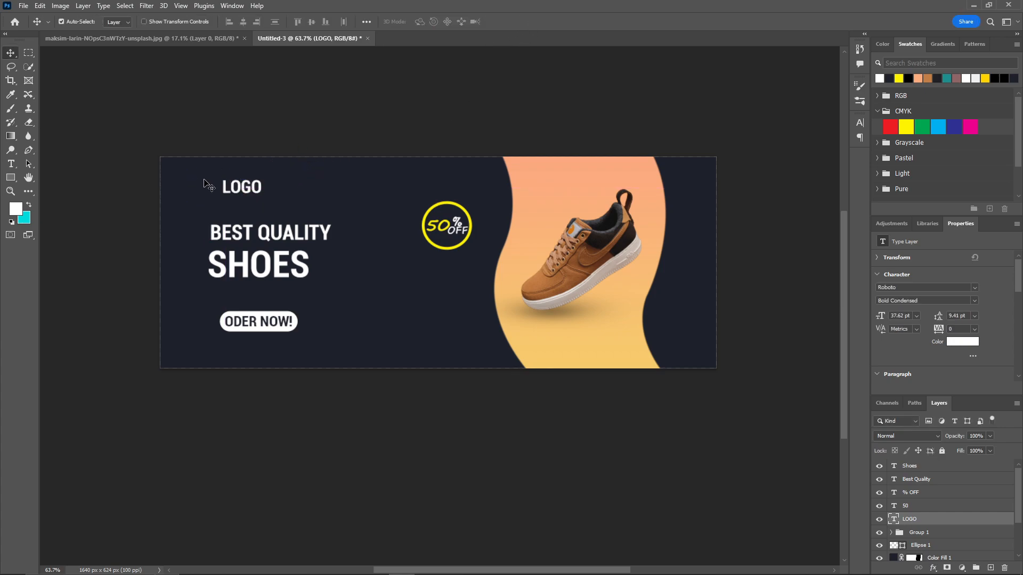
Step: Try yellow as the colour of the "BEST QUALITY" text
double_click(261, 237)
left_click(899, 78)
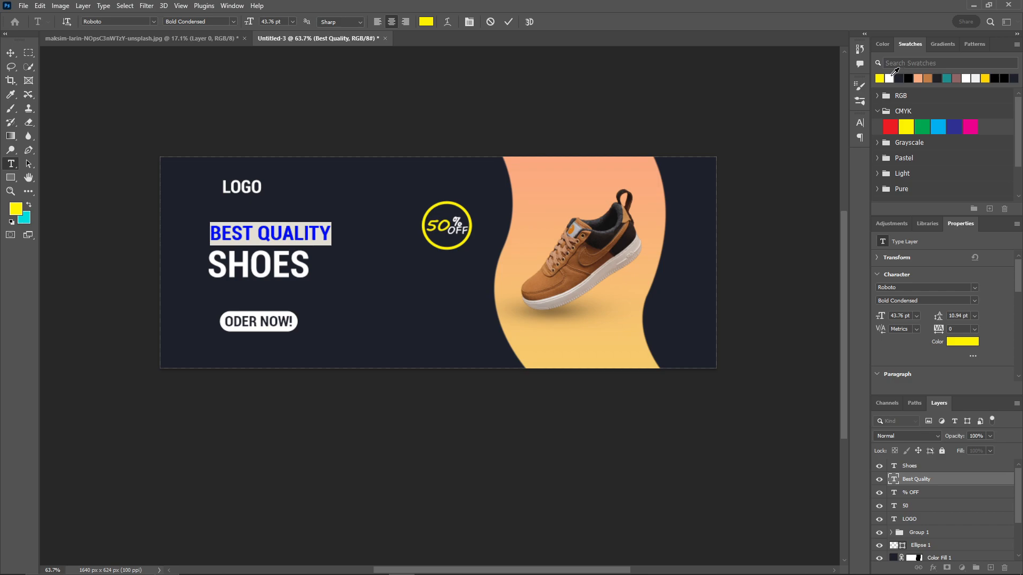
left_click(889, 78)
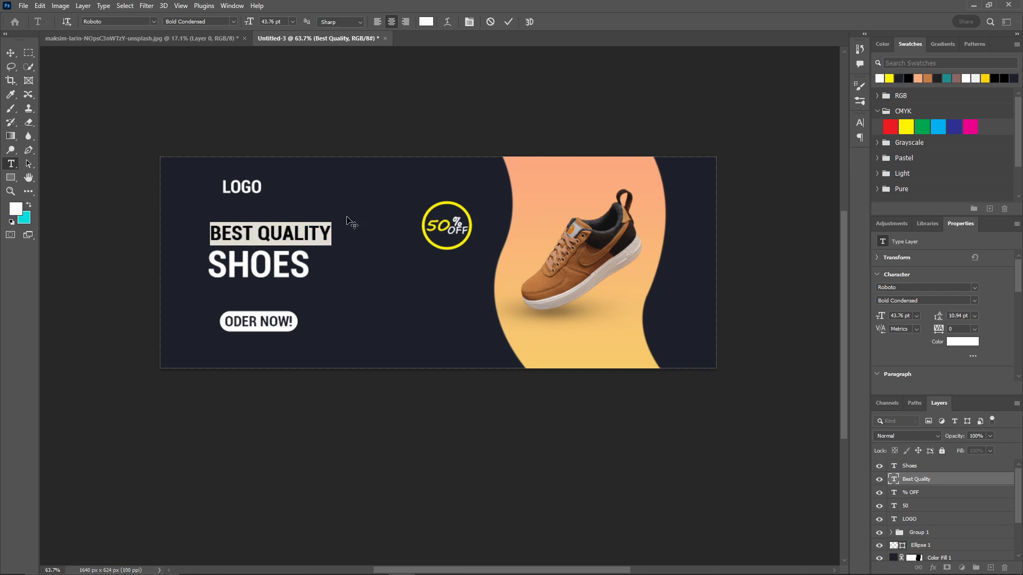
left_click(889, 77)
left_click(508, 21)
key("v")
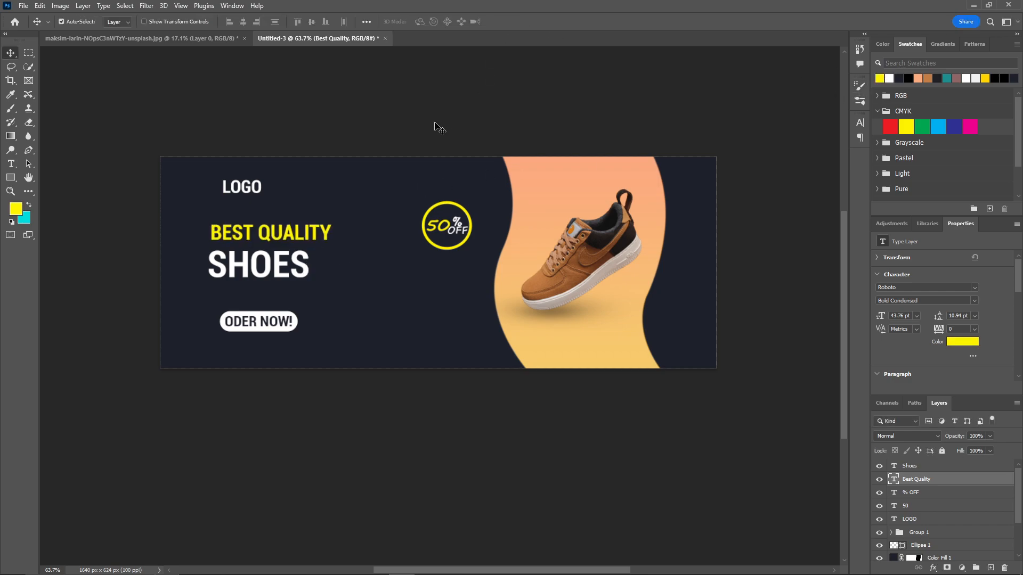
Step: Set the "BEST QUALITY" text colour back to white
double_click(306, 234)
left_click(889, 78)
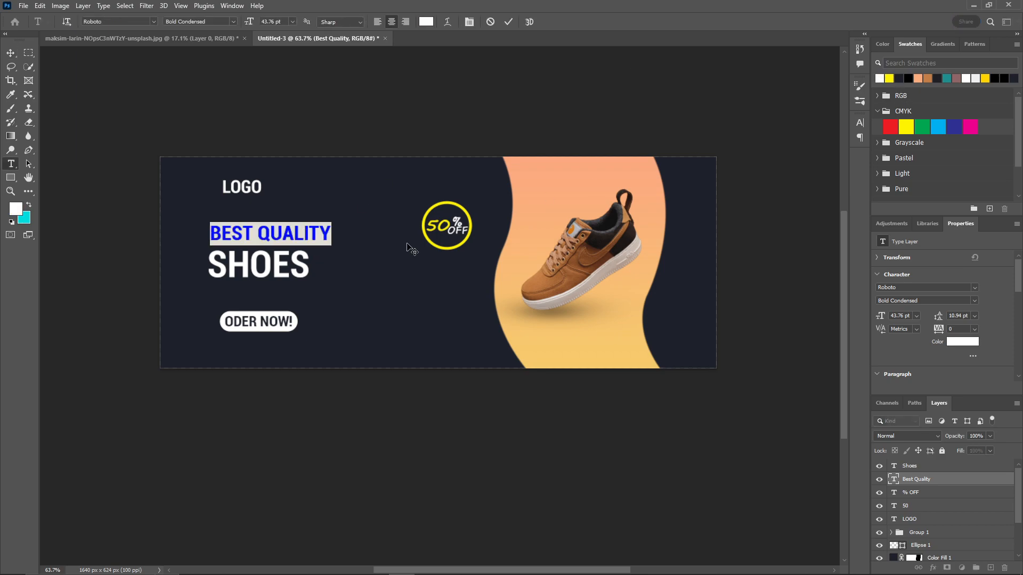
left_click(508, 21)
key("v")
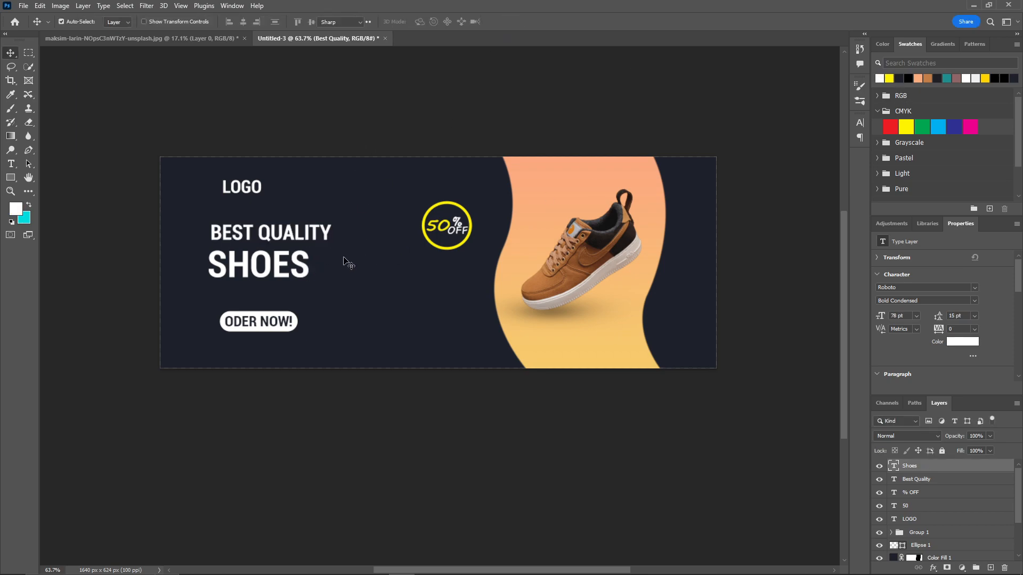
Step: Recolour the "SHOES" text yellow
double_click(298, 260)
left_click(889, 78)
left_click(508, 22)
key("v")
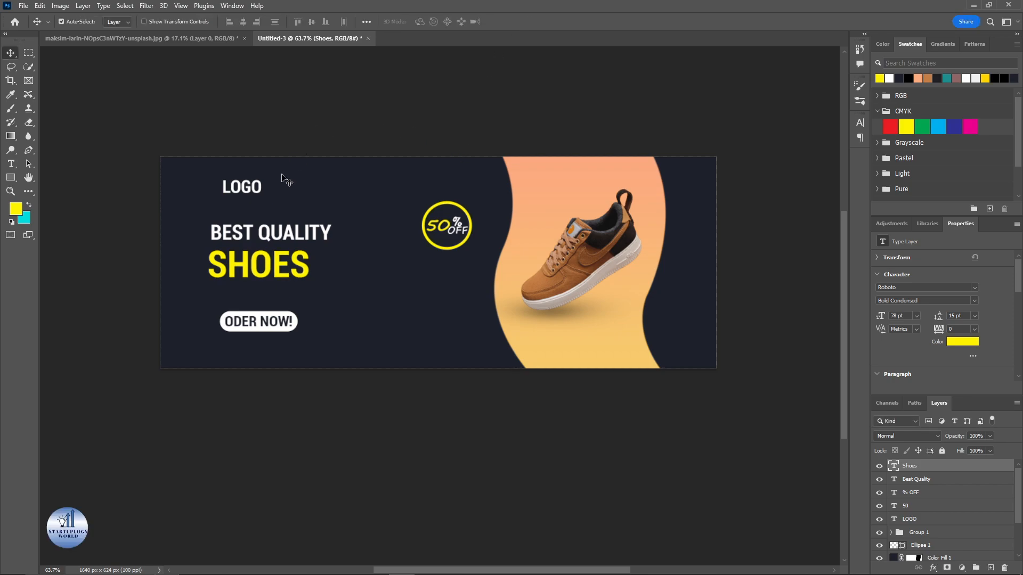
Step: Draw a yellow 189 × 81 px rectangle over the "LOGO" text and round its corners fully into a pill
scroll(272, 194, "down", 1)
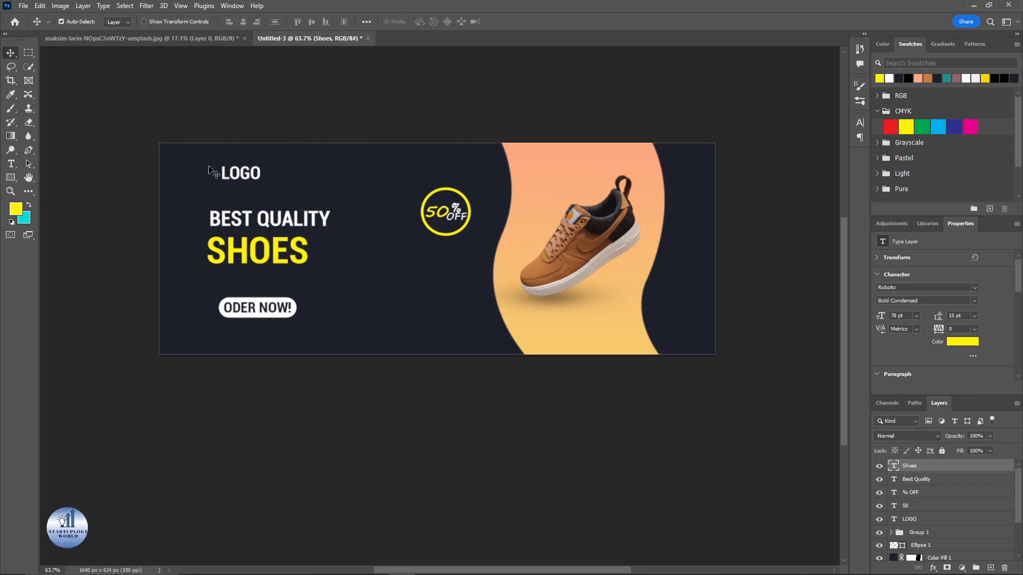
left_click(10, 178)
left_click_drag(208, 159, 271, 185)
scroll(171, 183, "up", 5)
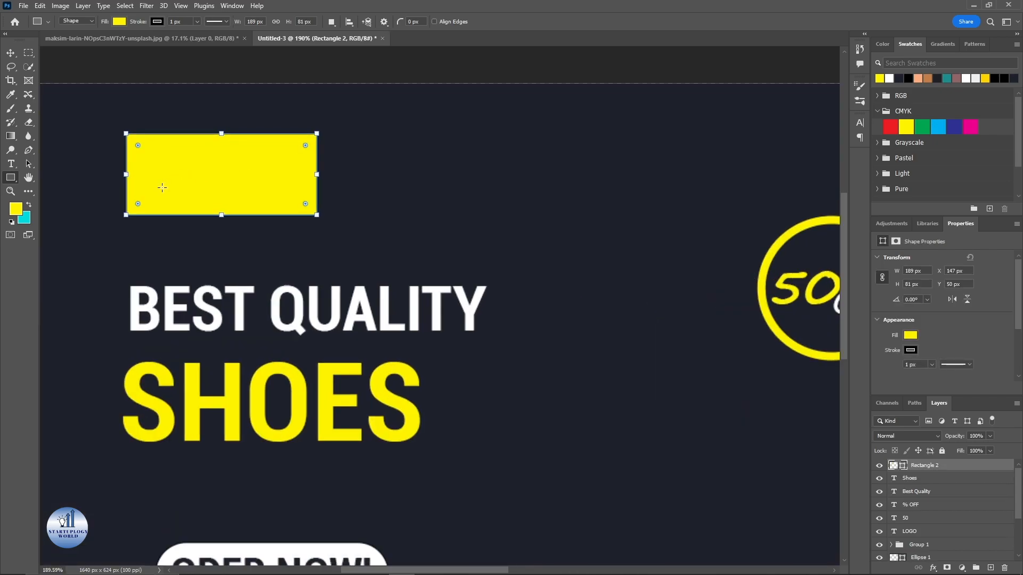
left_click_drag(139, 204, 187, 189)
scroll(189, 189, "down", 4)
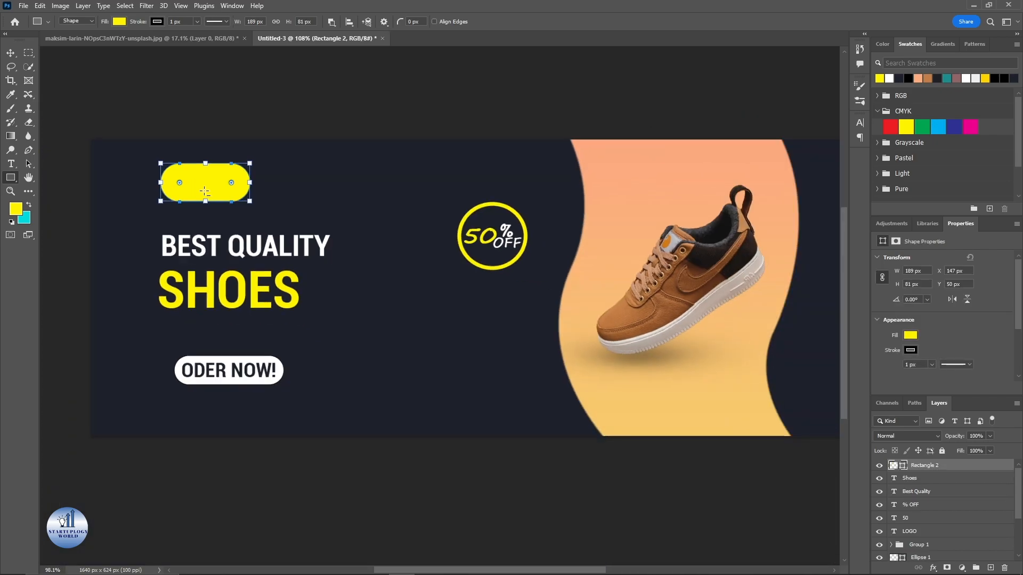
Step: Move the yellow pill's layer beneath the LOGO text layer and recolour the "LOGO" text dark navy
left_click_drag(933, 466, 930, 538)
left_click(405, 88)
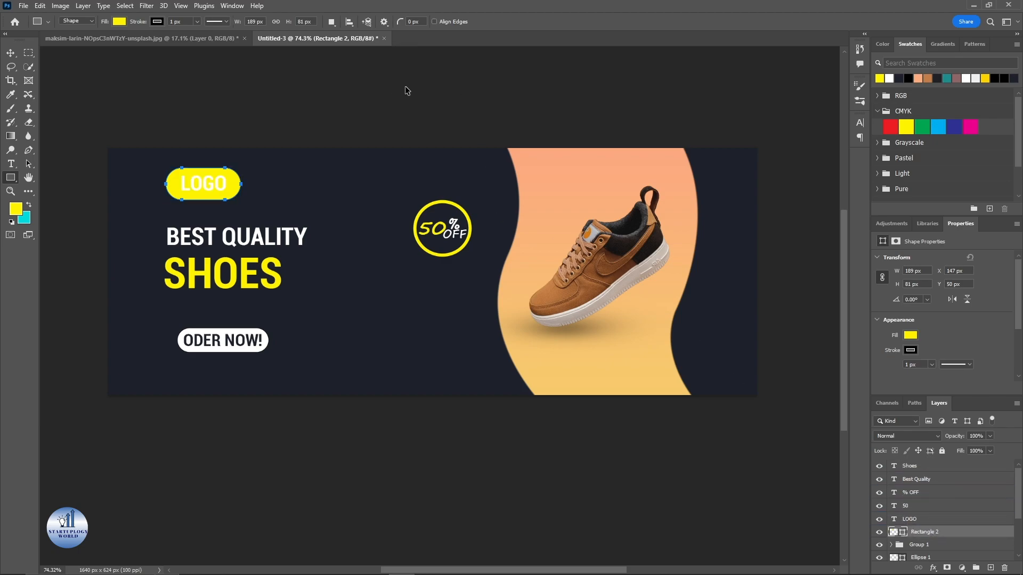
key("t")
double_click(203, 183)
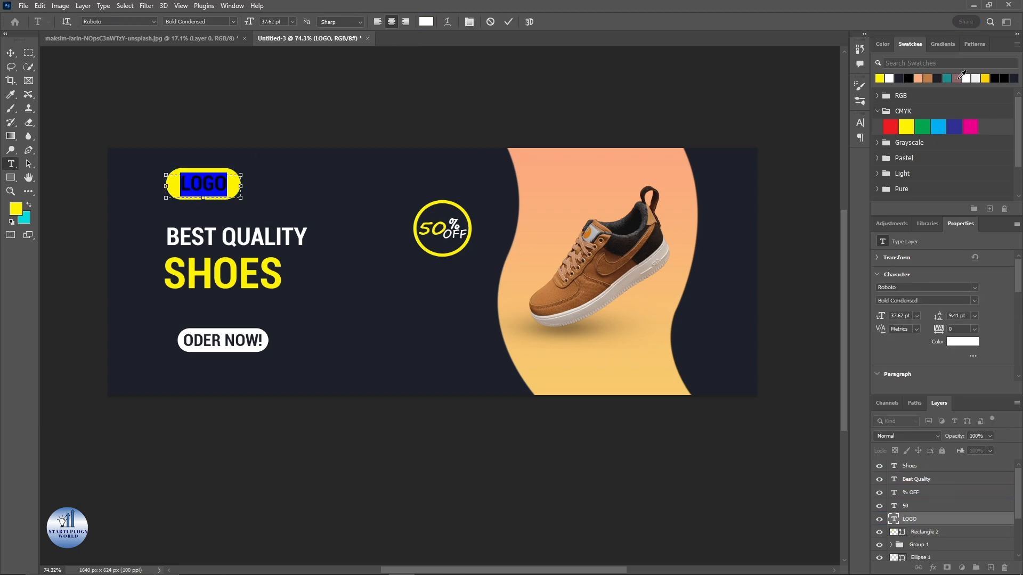
left_click(903, 79)
left_click(509, 22)
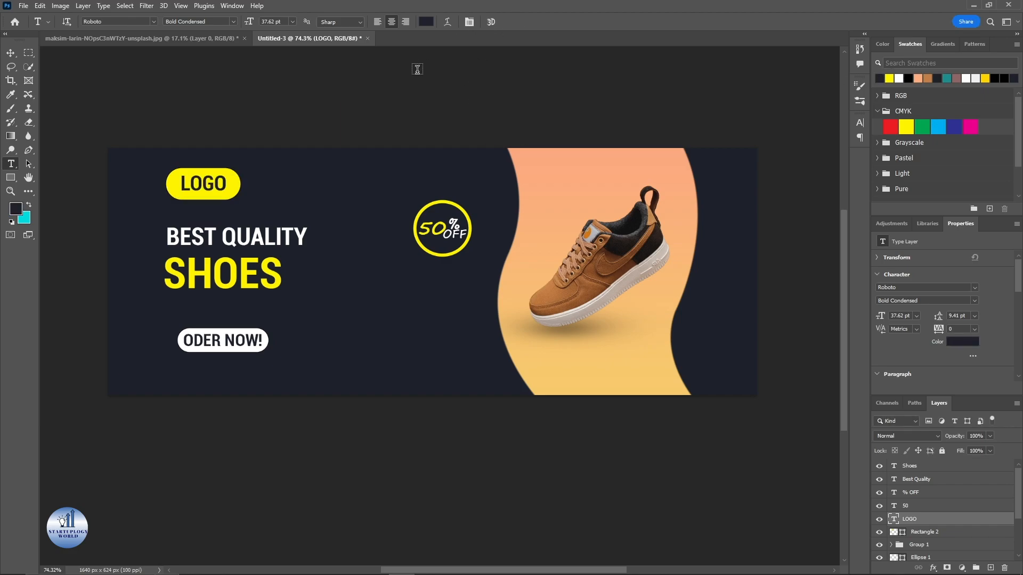
scroll(378, 110, "down", 2)
key("v")
scroll(269, 192, "up", 5)
scroll(453, 327, "down", 2)
Step: Add a yellow Solid Color fill layer as a thin vertical bar on the banner's left edge, beside the headline
left_click(452, 327)
key("t")
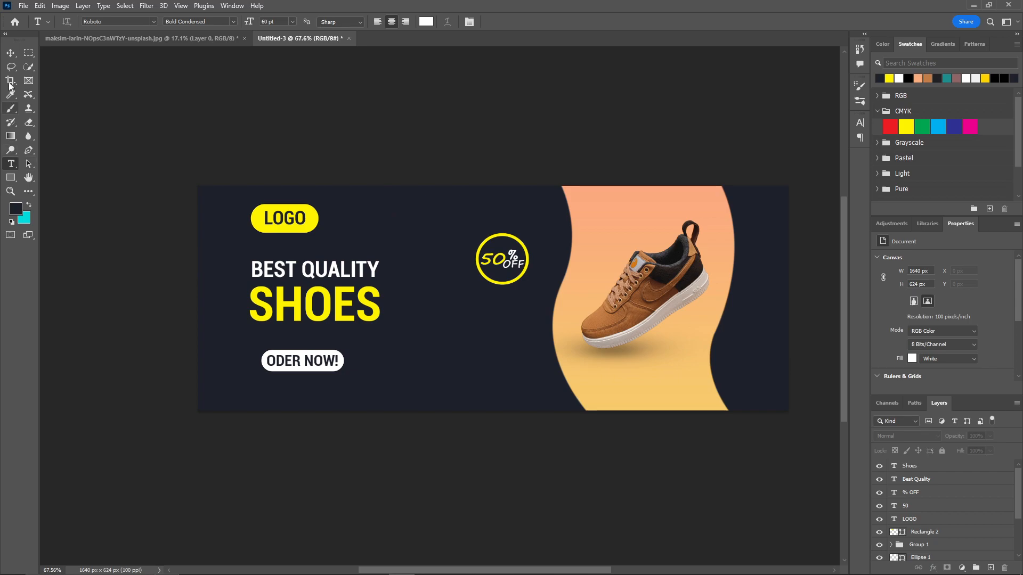
left_click(29, 52)
left_click_drag(197, 253, 203, 349)
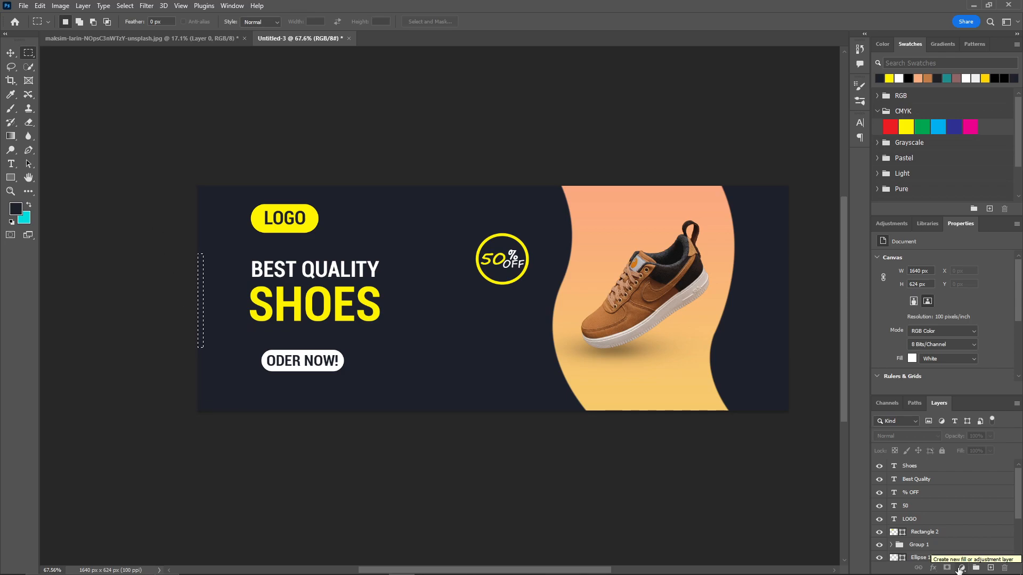
left_click(962, 568)
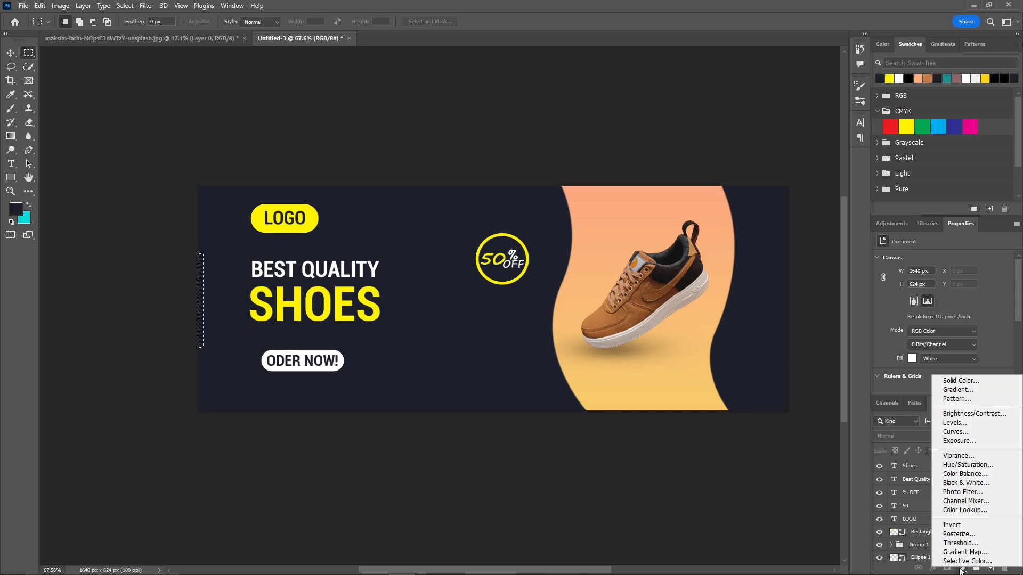
left_click(960, 380)
left_click(711, 102)
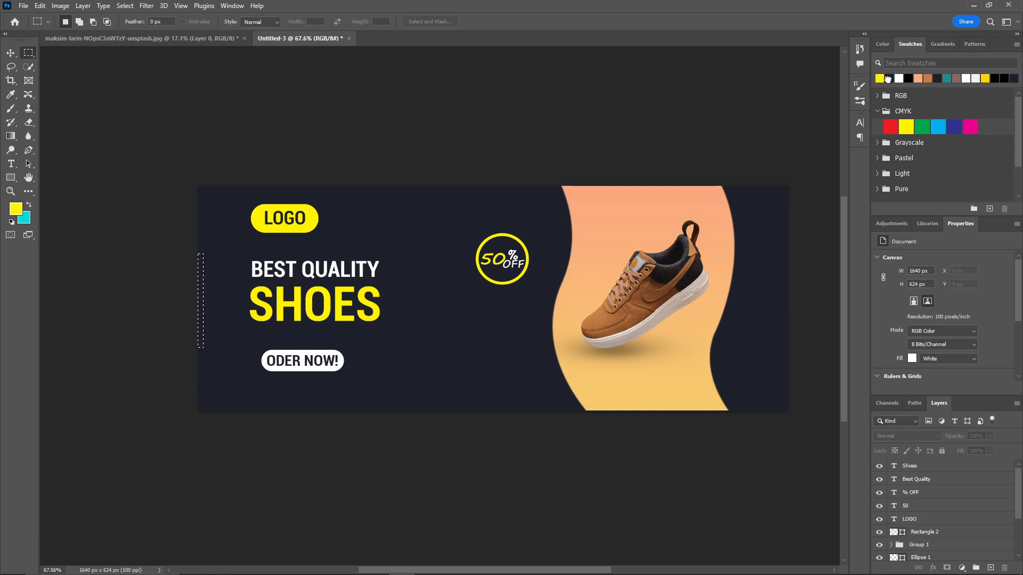
left_click(961, 568)
left_click(959, 380)
left_click(725, 81)
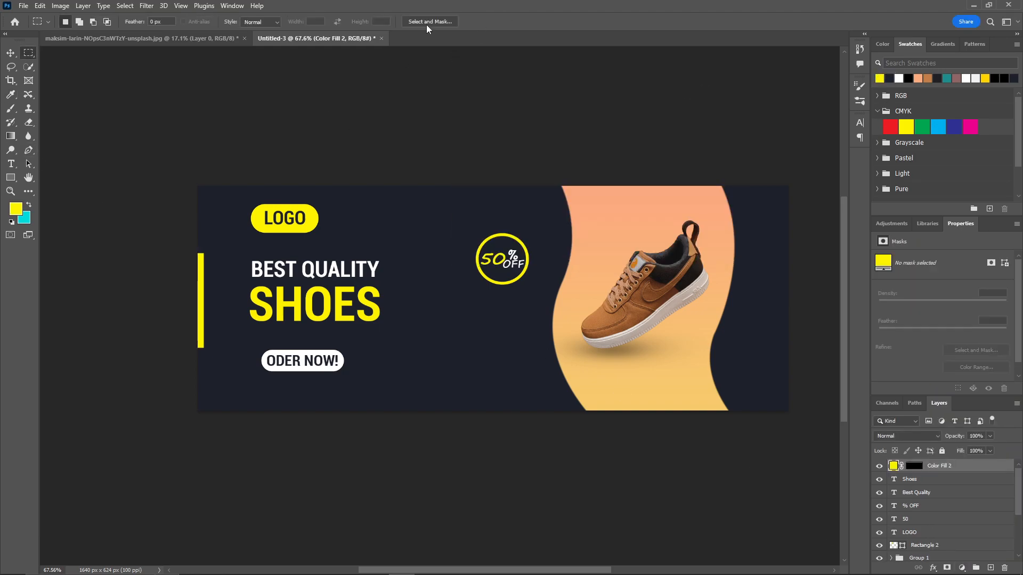
key("v")
left_click(513, 147)
left_click_drag(514, 139, 462, 124)
left_click_drag(279, 255, 295, 255)
key("ctrl+z")
left_click(251, 210)
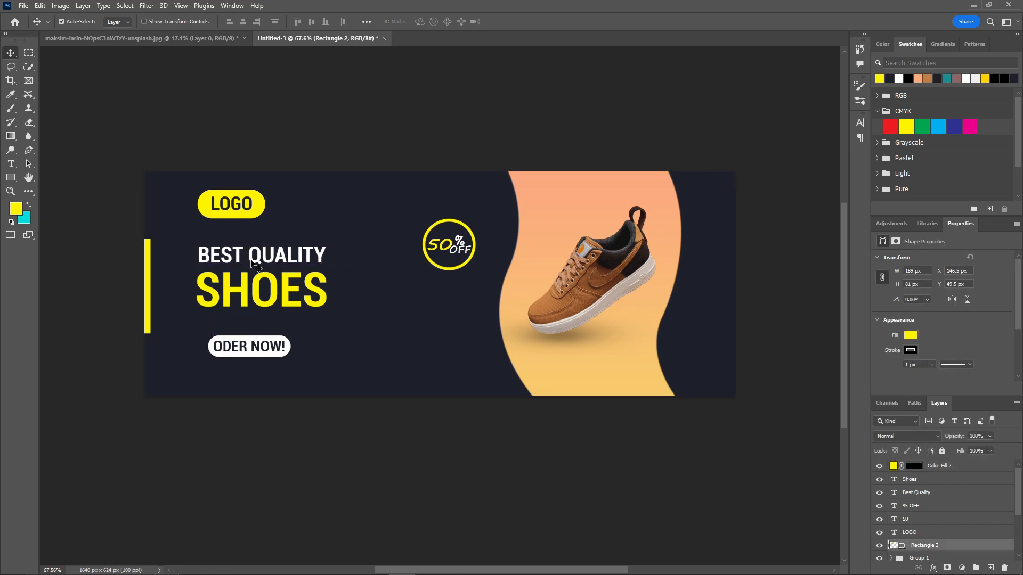
left_click(958, 478, "shift")
left_click_drag(325, 303, 347, 303)
key("ctrl+z")
left_click(352, 287)
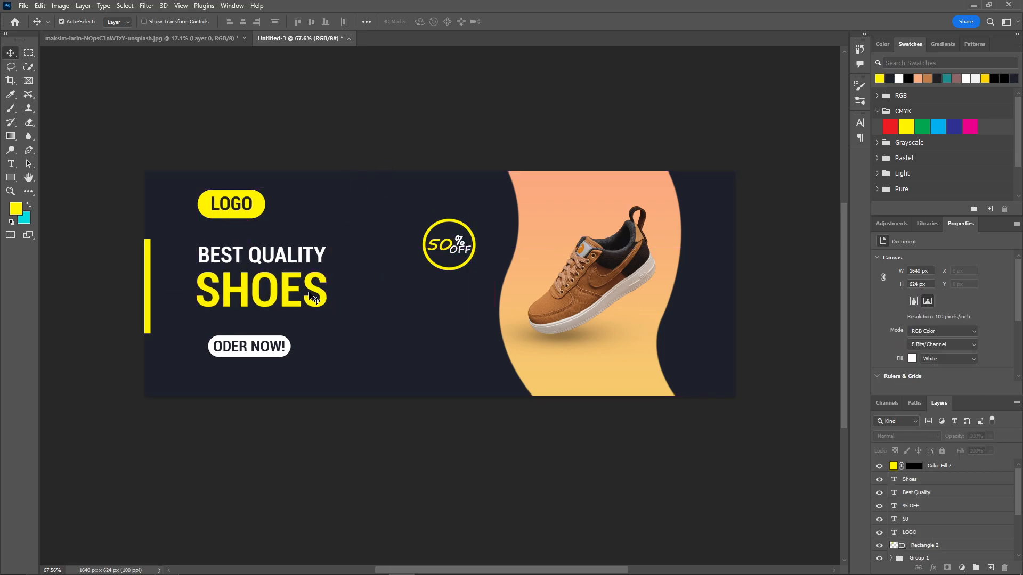
key("t")
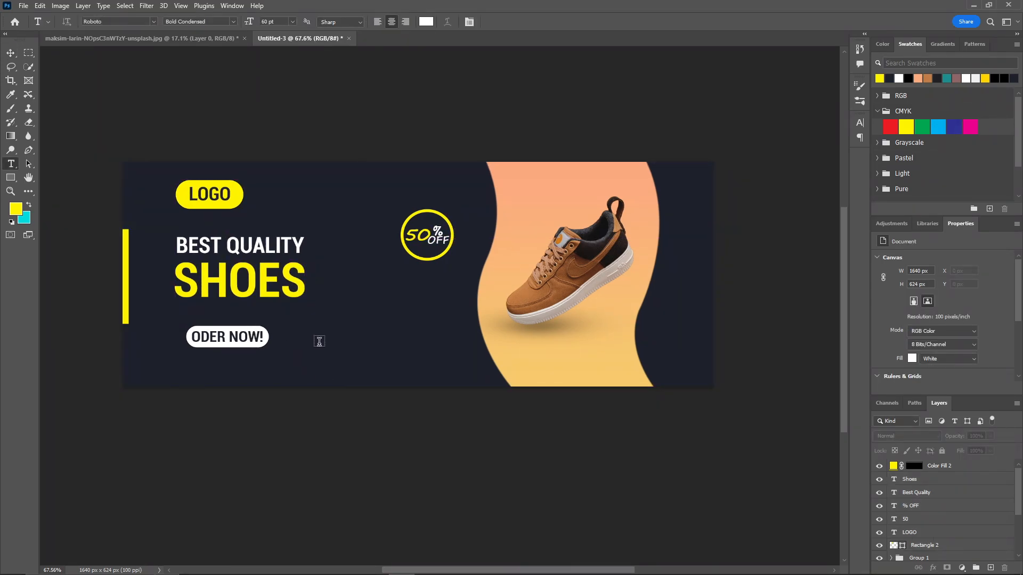
left_click(318, 350)
type("@SOCIAL")
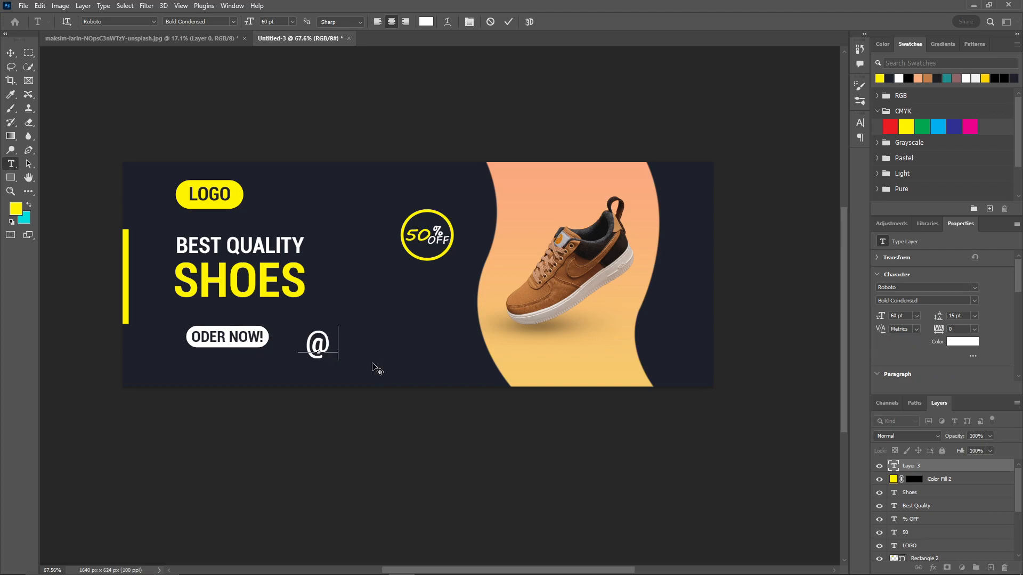
type("MEDIA")
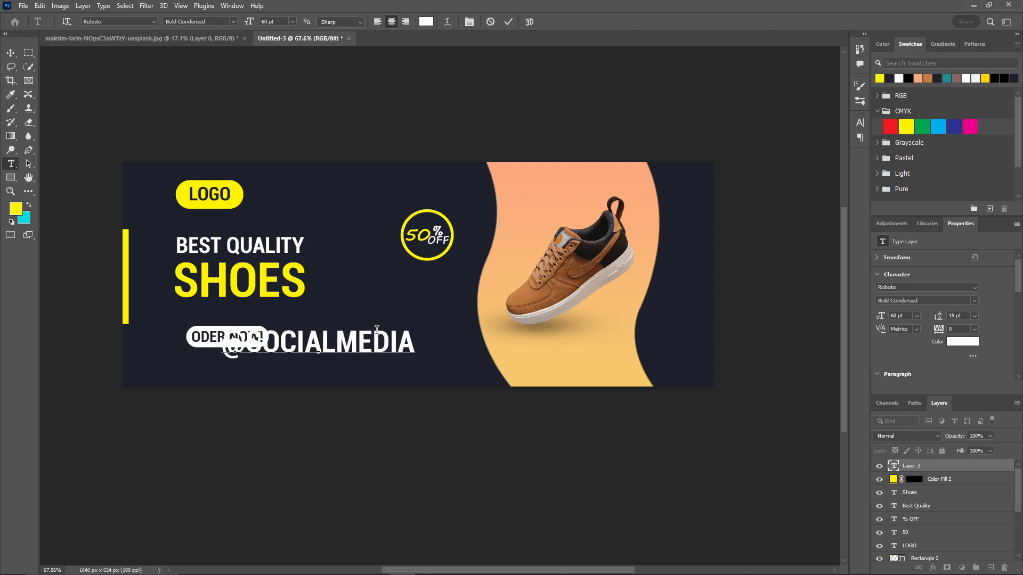
key("ctrl")
key("ctrl")
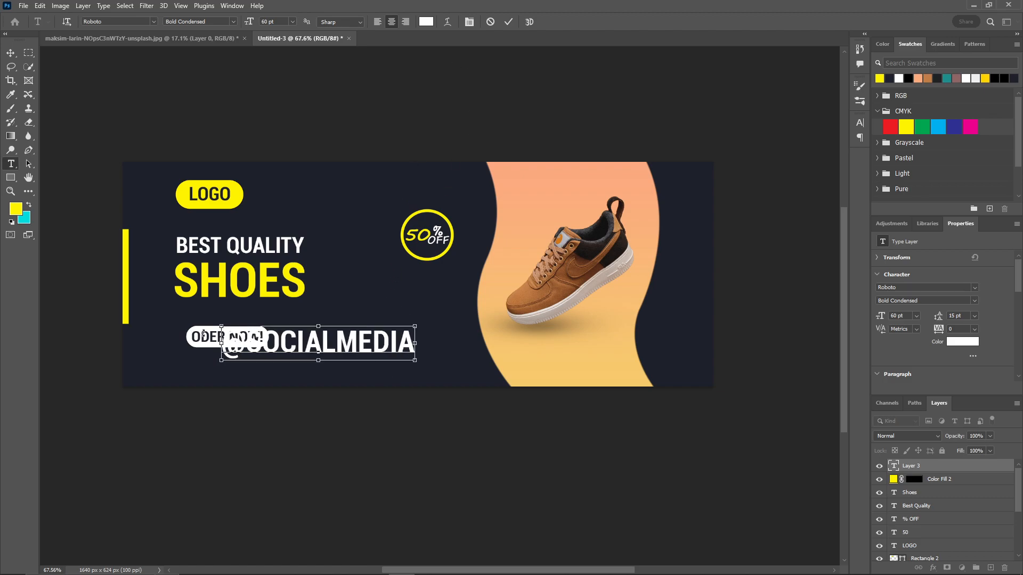
left_click_drag(221, 327, 351, 349)
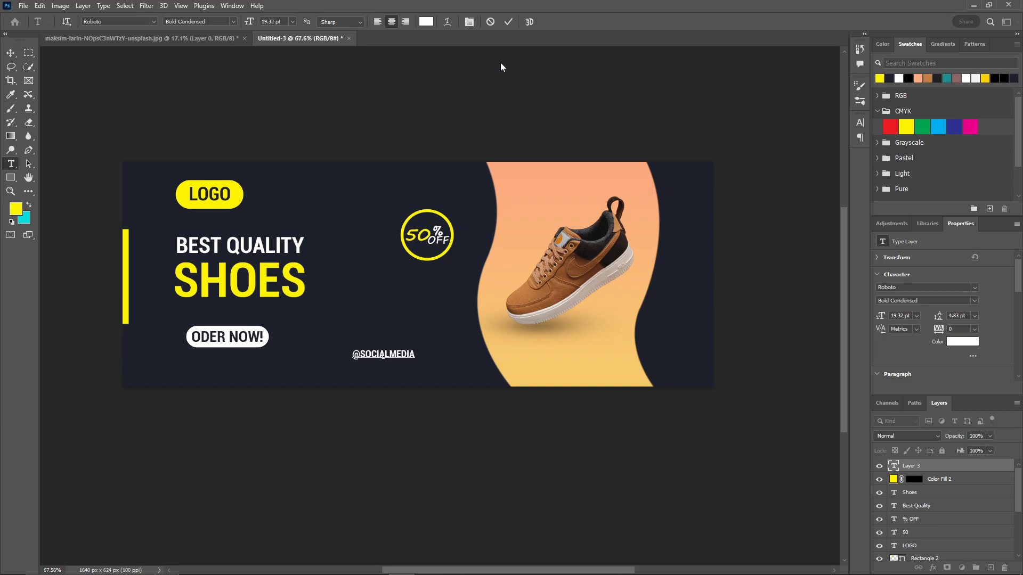
left_click(509, 22)
key("v")
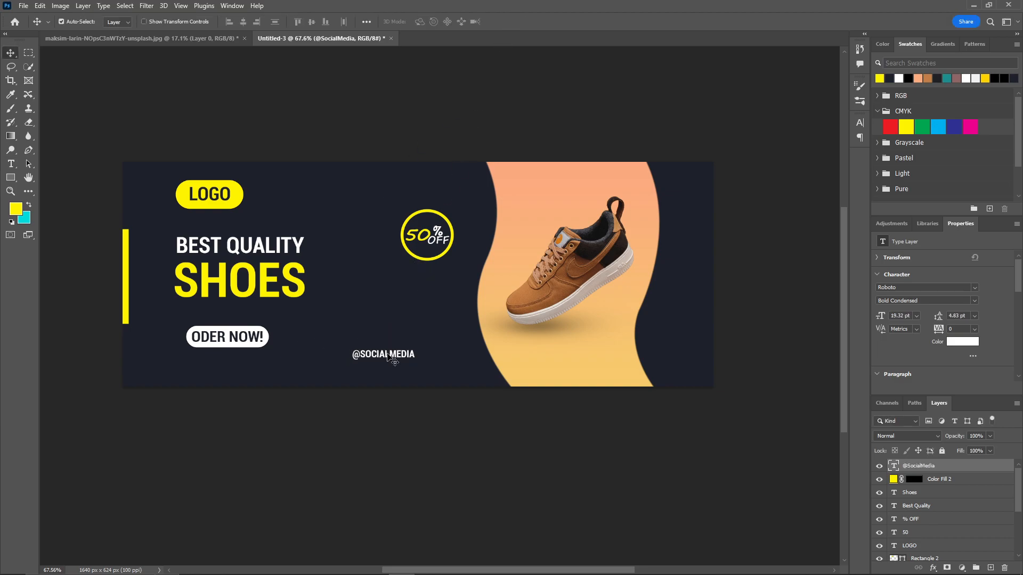
left_click_drag(382, 355, 382, 347)
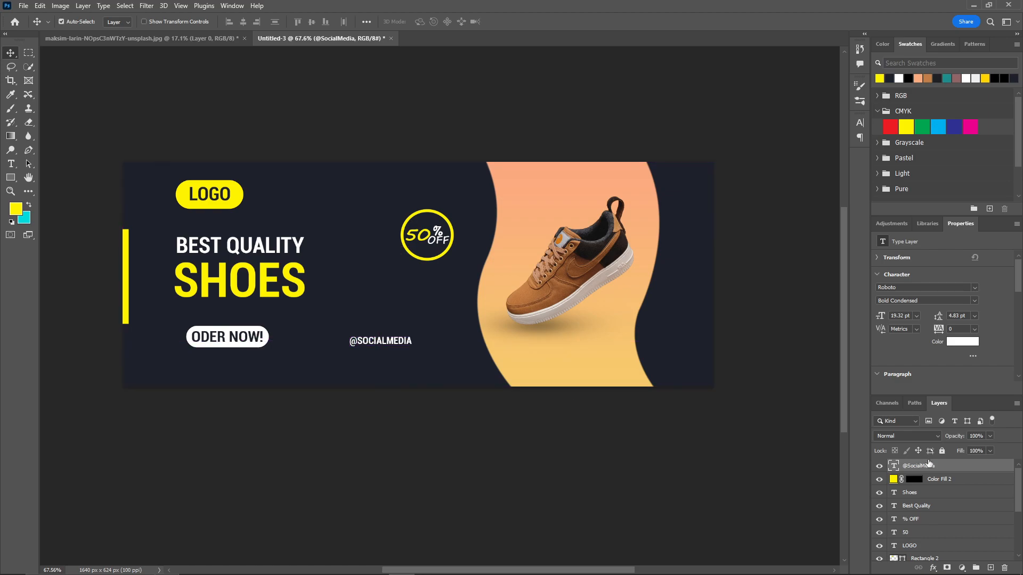
left_click_drag(953, 470, 992, 566)
left_click_drag(376, 344, 376, 358)
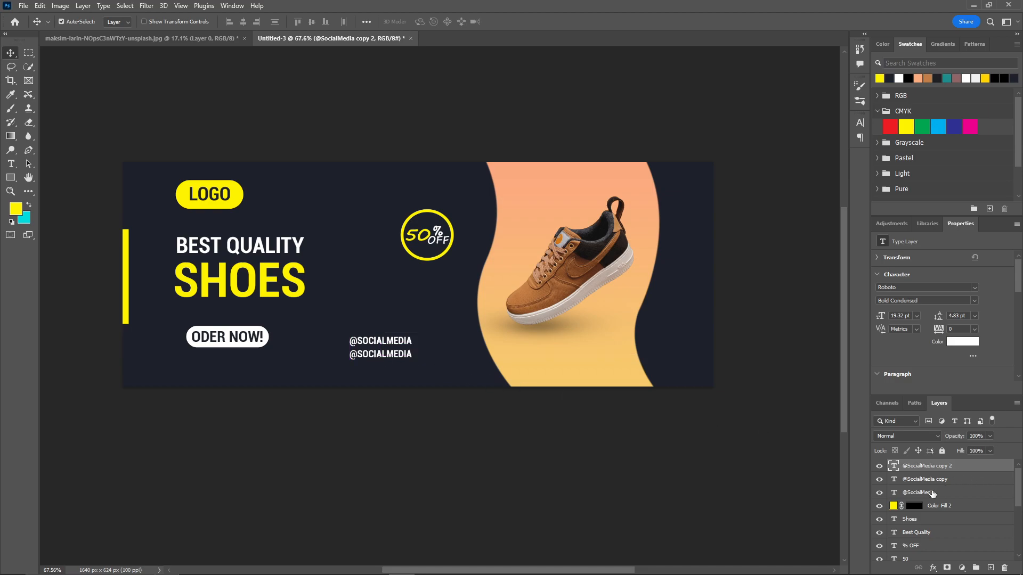
left_click(932, 494)
left_click_drag(393, 344, 393, 371)
left_click(379, 405)
scroll(369, 382, "up", 7)
left_click_drag(373, 310, 397, 347)
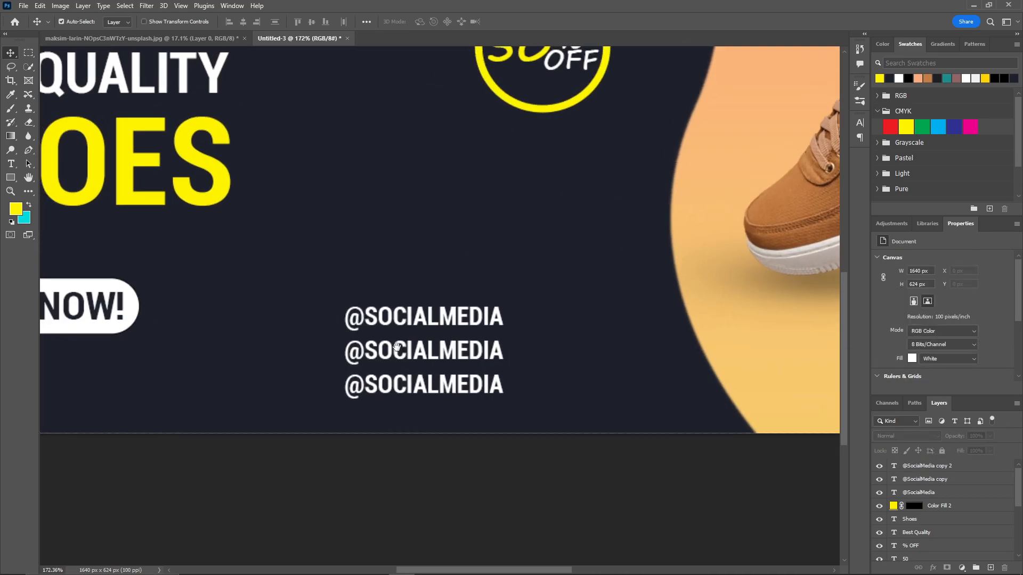
key("t")
double_click(412, 319)
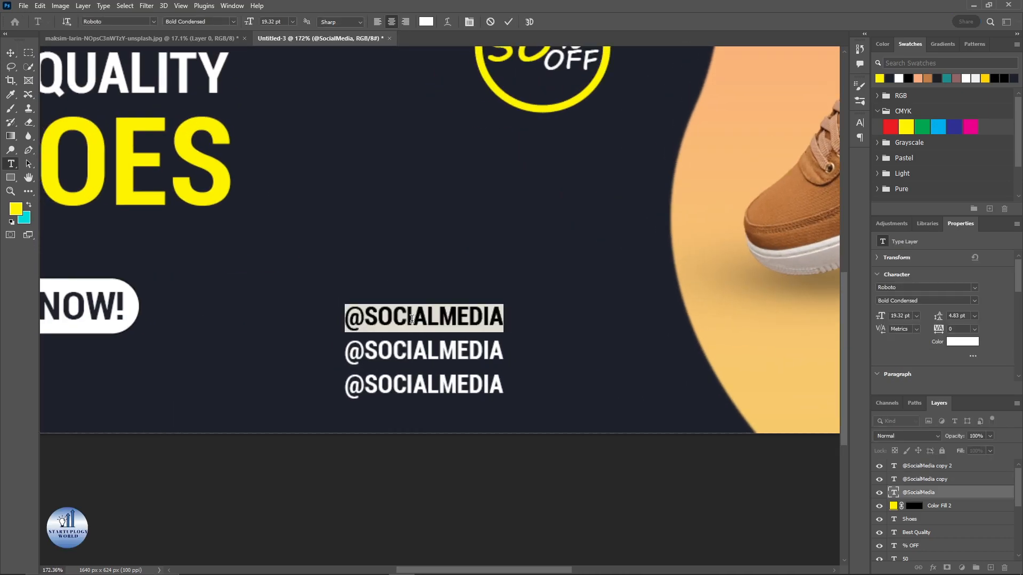
type("WWW.WEBSI")
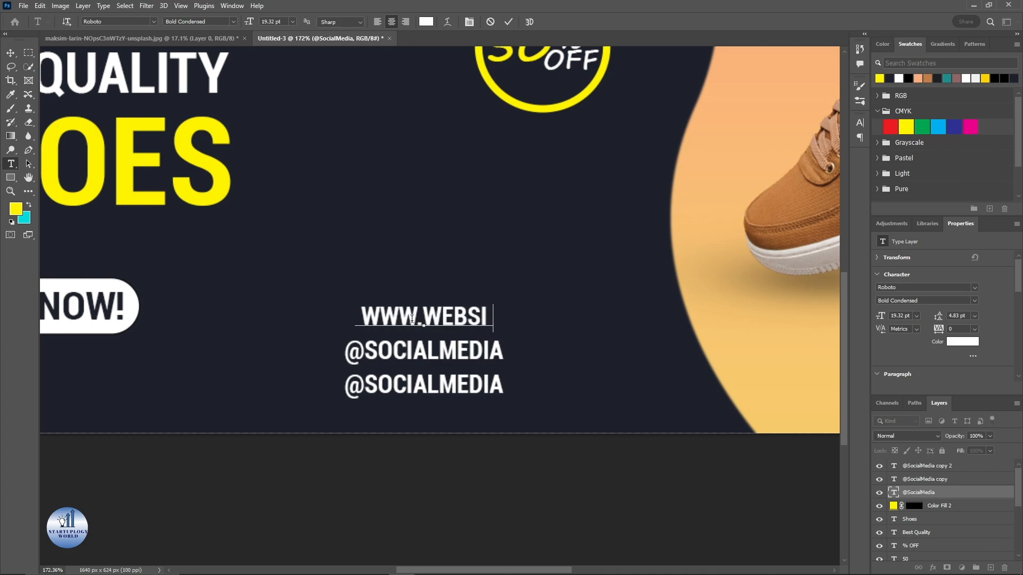
type("TE.COM")
key("ctrl+Return")
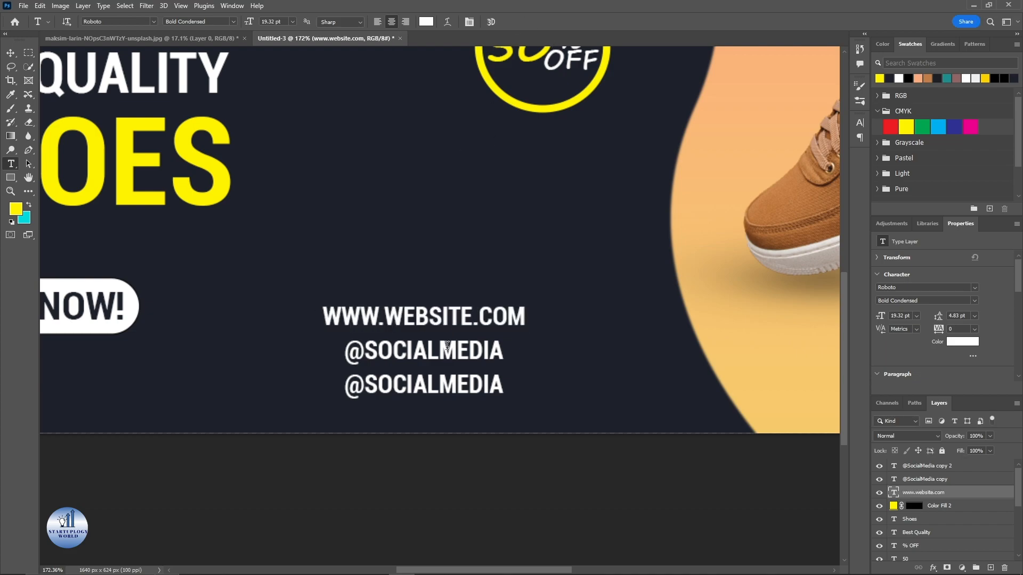
double_click(447, 346)
type("0900 000000")
key("ctrl+Return")
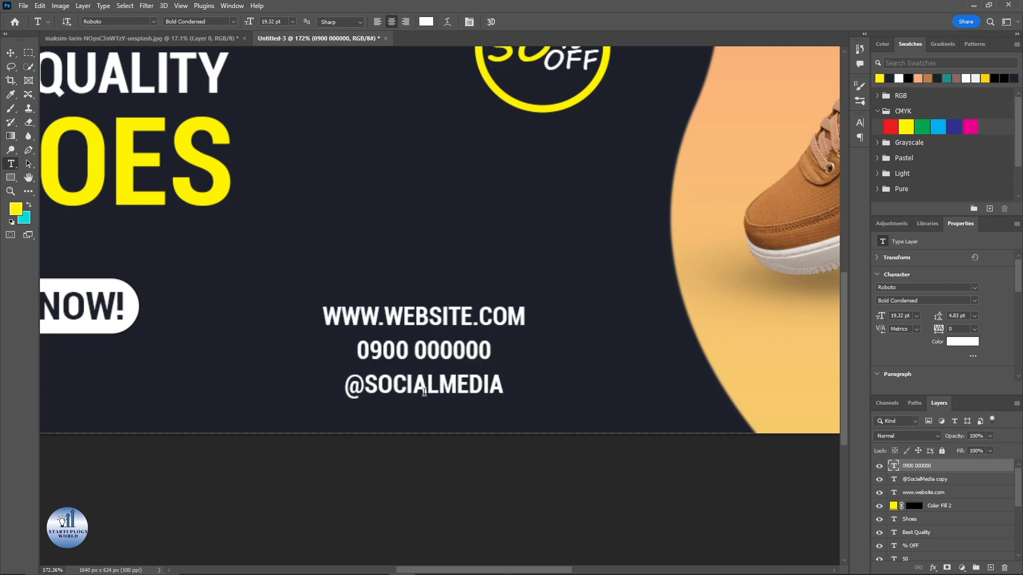
Step: Draw a small yellow 8 × 8 px circle with the Ellipse tool in the empty area above the contact lines
scroll(426, 391, "down", 5)
mouse_move(366, 277)
left_mouse_down()
mouse_move(370, 307)
mouse_move(371, 291)
left_mouse_up()
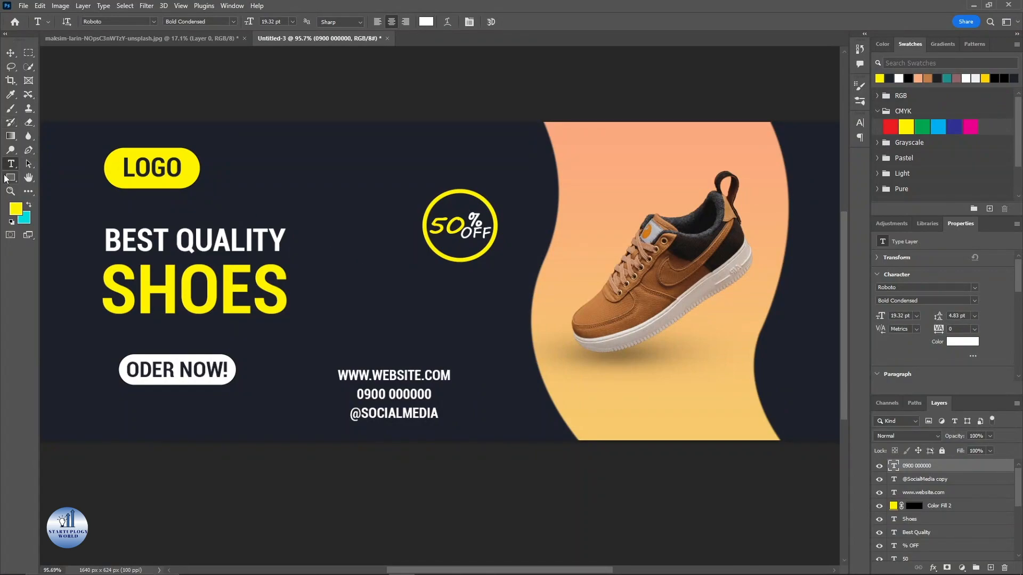
left_click(10, 178)
left_click(55, 188)
scroll(371, 284, "up", 4)
left_click_drag(373, 301, 381, 305)
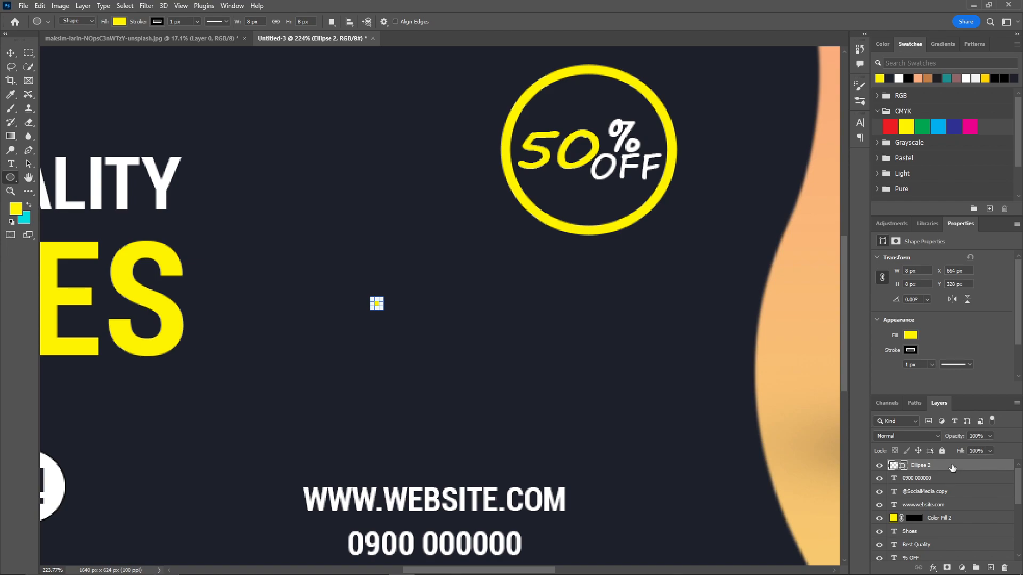
key("ctrl+j")
key("ctrl+j")
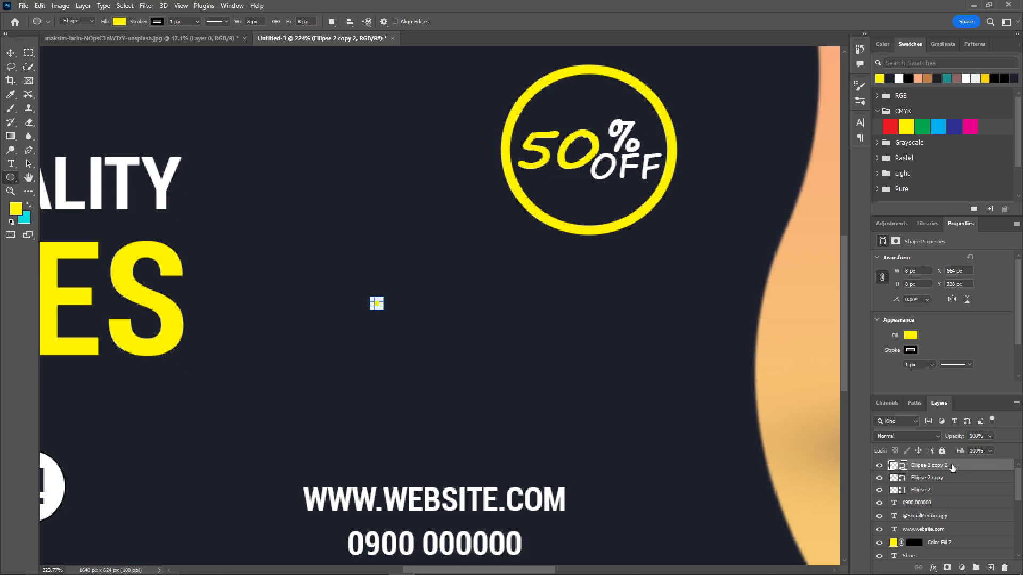
key("ctrl+j")
key("ctrl+j")
key("ctrl+j")
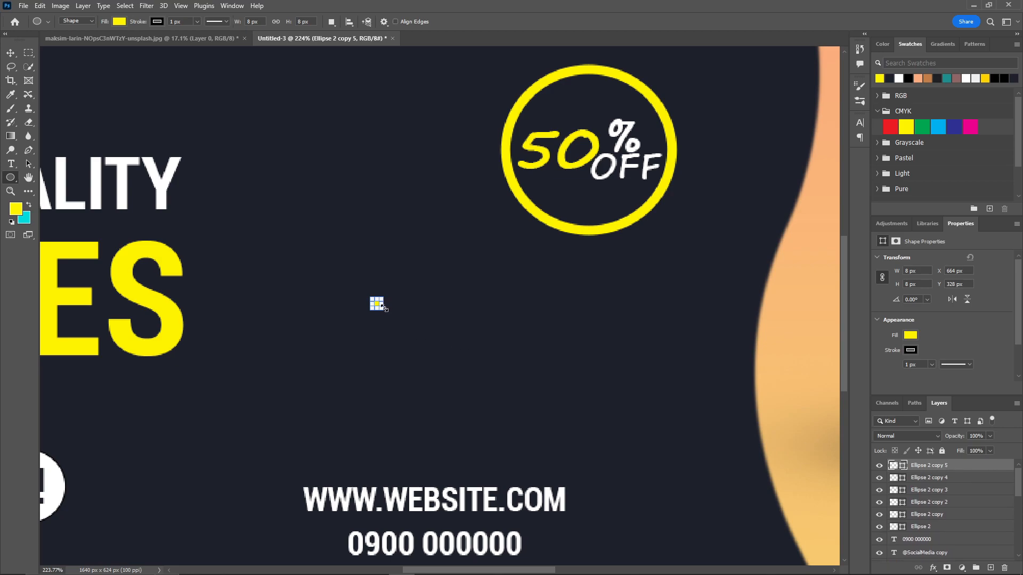
key("ctrl+t")
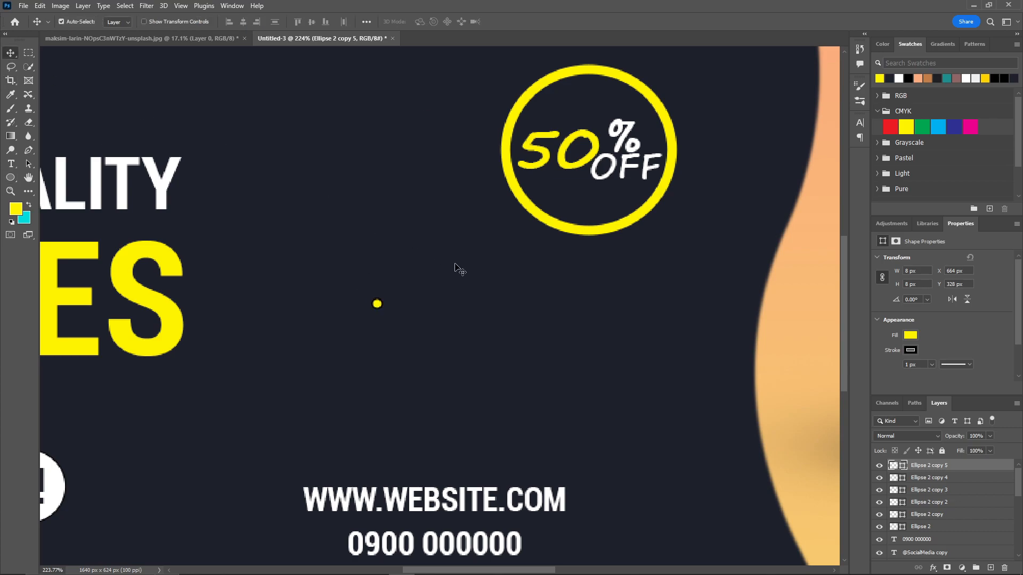
left_click_drag(376, 307, 390, 308)
key("Return")
left_click(981, 516, "shift")
key("Delete")
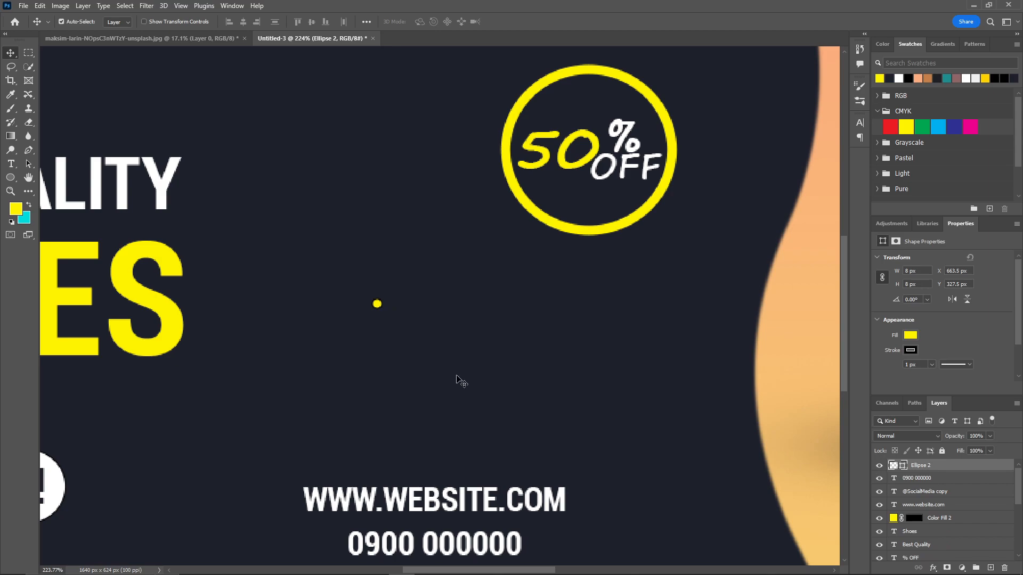
Step: Remove the stroke from the small yellow dot
left_click(912, 350)
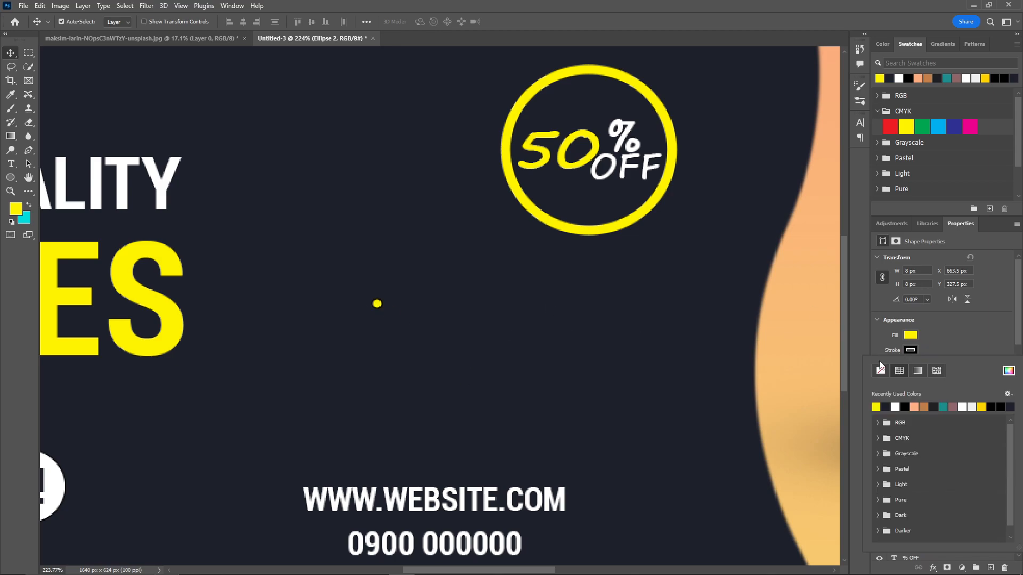
left_click(882, 369)
left_click_drag(380, 308, 439, 306)
key("ctrl+z")
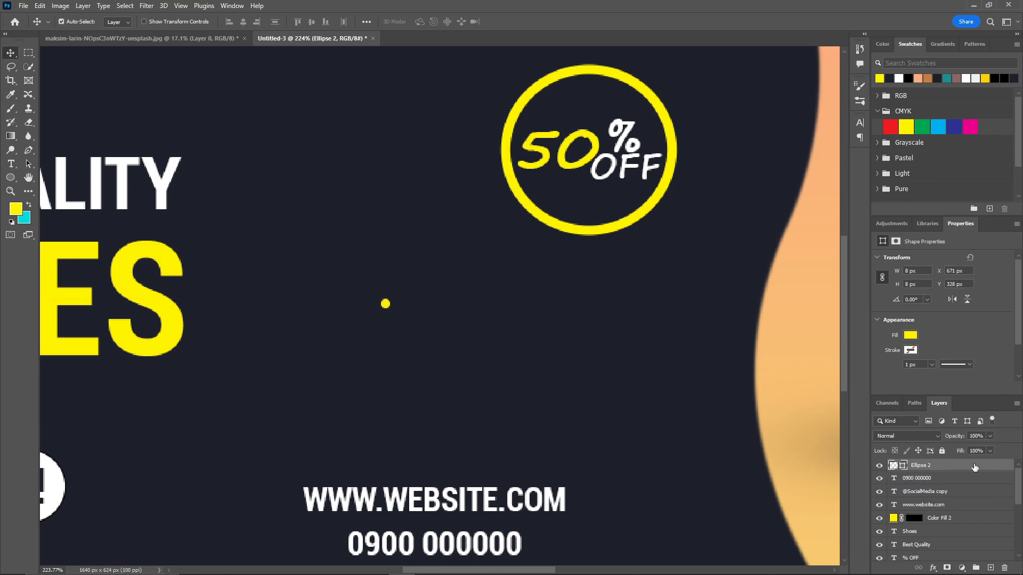
Step: Duplicate the yellow dot seven times and arrange the dots in two evenly spaced rows of four
key("ctrl+j")
key("ctrl+j")
key("ctrl+j")
key("ctrl+j")
key("ctrl+j")
key("ctrl+j")
key("ctrl+j")
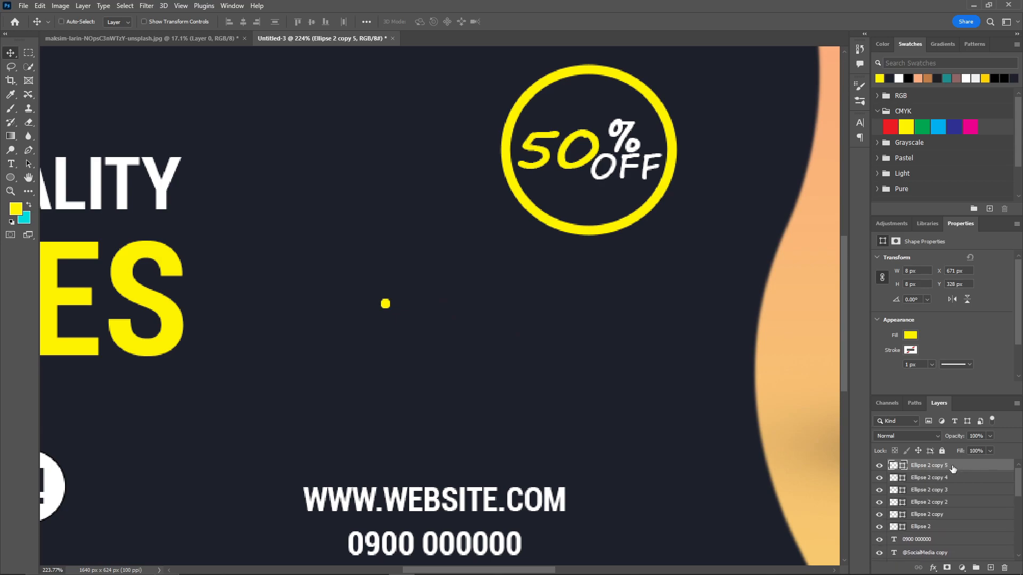
mouse_move(386, 305)
left_mouse_down()
mouse_move(462, 305)
mouse_move(387, 325)
left_mouse_up()
left_click_drag(387, 306, 385, 347)
key("ctrl+z")
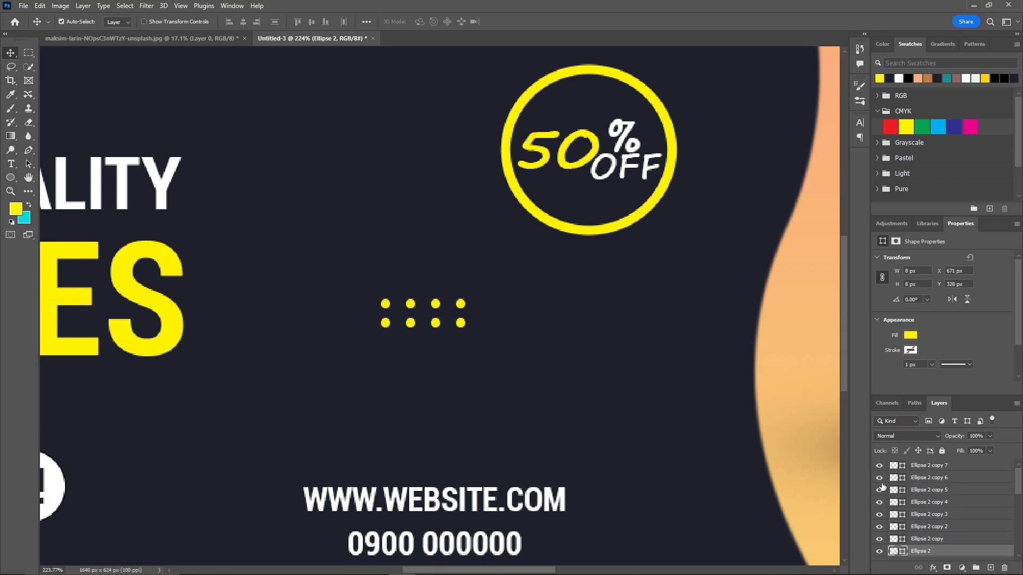
Step: Duplicate the dot four more times and place the copies as a third row of four beneath the others
key("ctrl+j")
key("ctrl+j")
key("ctrl+j")
key("ctrl+j")
left_click_drag(386, 307, 387, 345)
left_click_drag(387, 306, 461, 345)
Step: Select all twelve yellow dot layers and group them
scroll(957, 524, "down", 1)
left_click(959, 530)
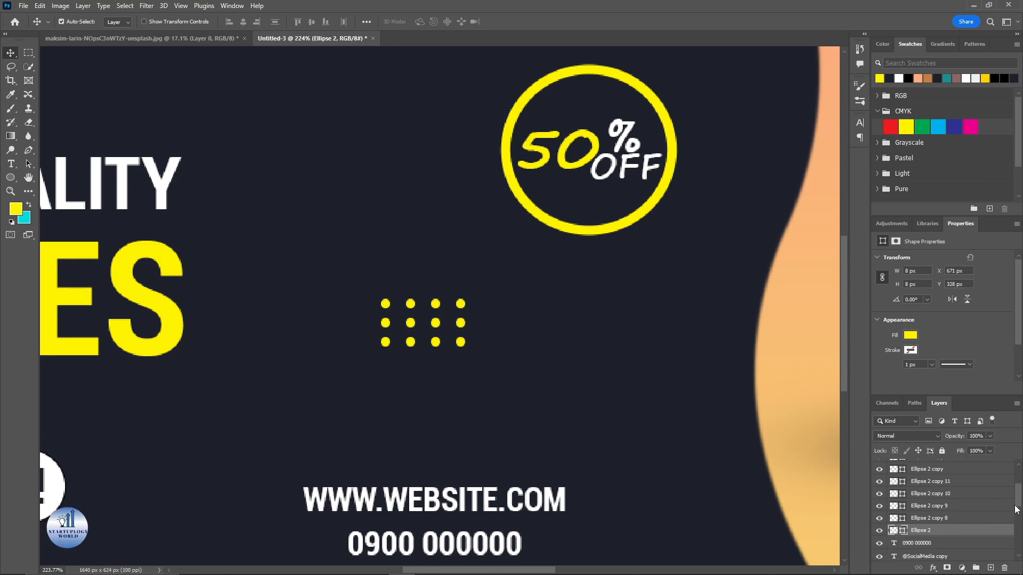
left_click_drag(1018, 500, 1018, 477)
left_click(931, 466, "shift")
key("ctrl+g")
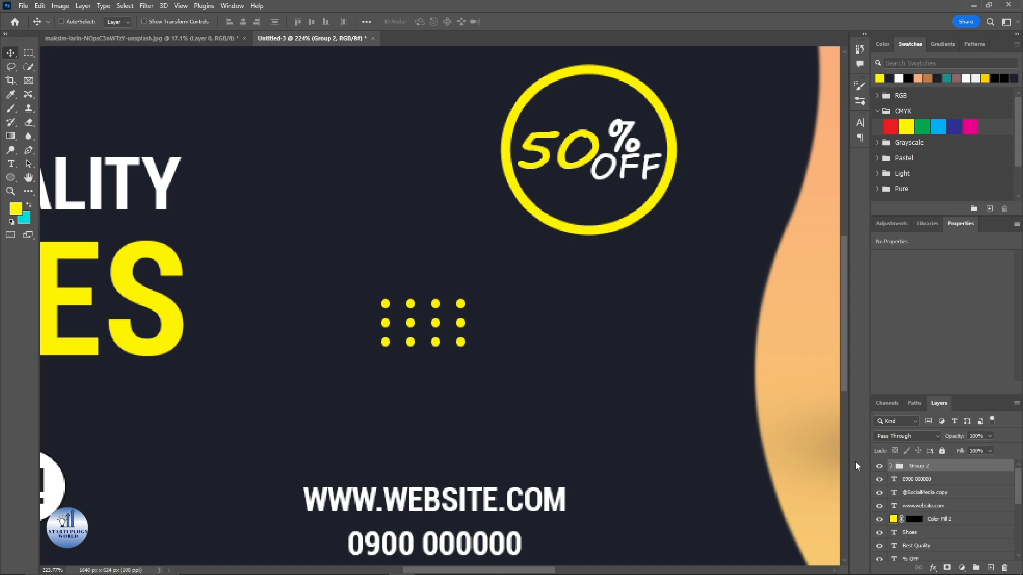
Step: Duplicate the dot group twice and move one copy up between the LOGO pill and the 50% OFF badge
key("ctrl+j")
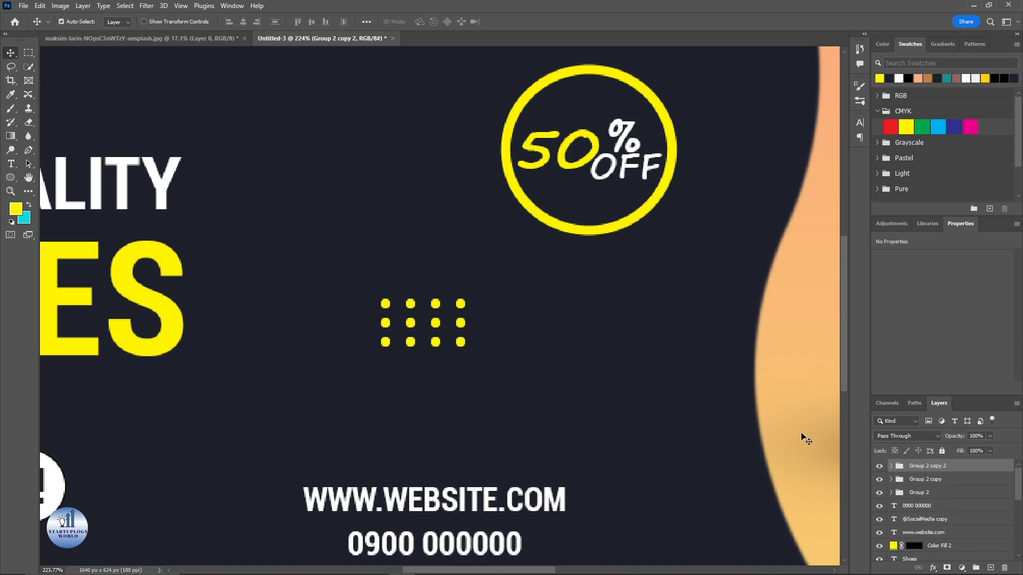
key("ctrl+0")
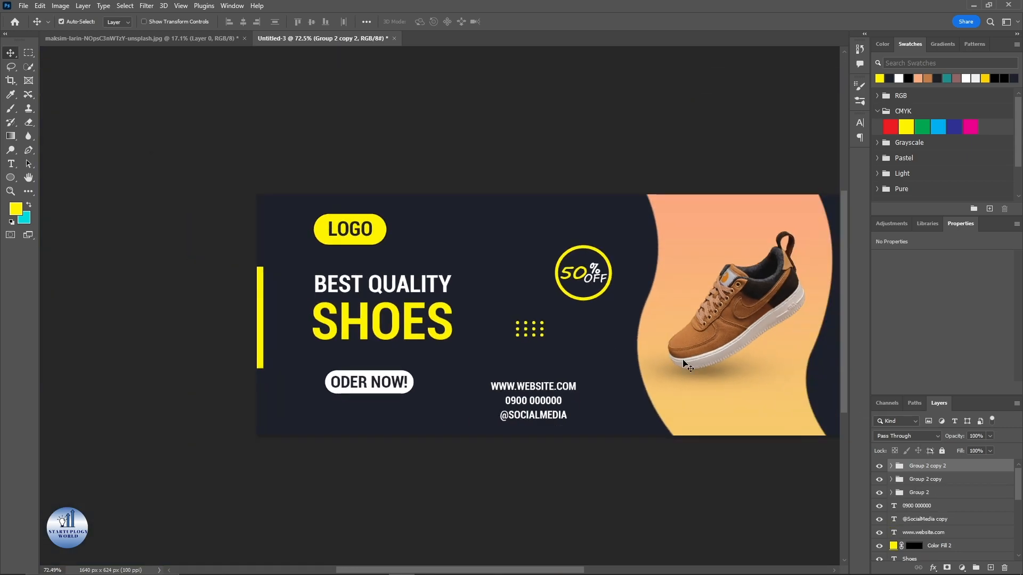
key("ctrl+t")
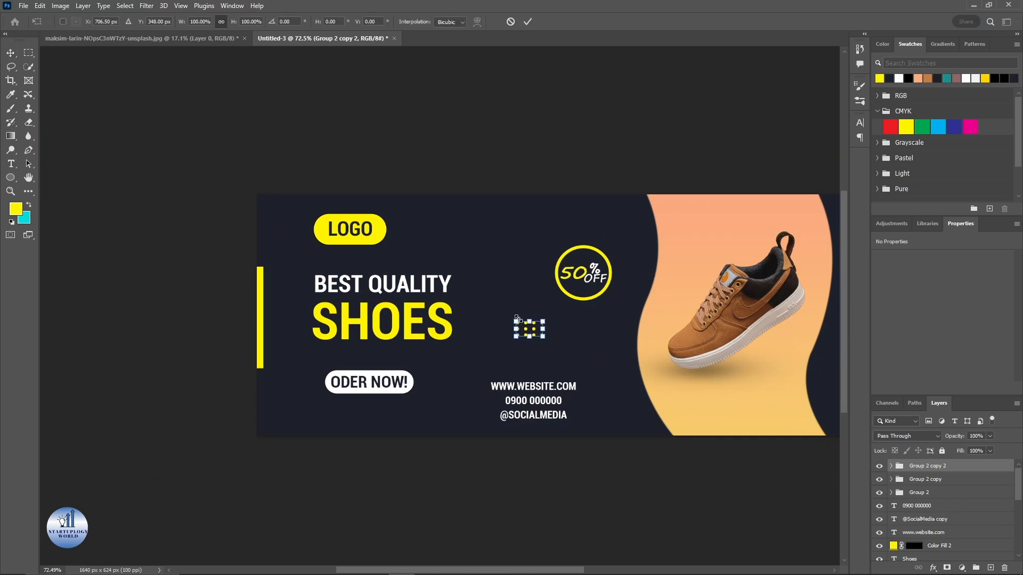
left_click_drag(538, 334, 476, 240)
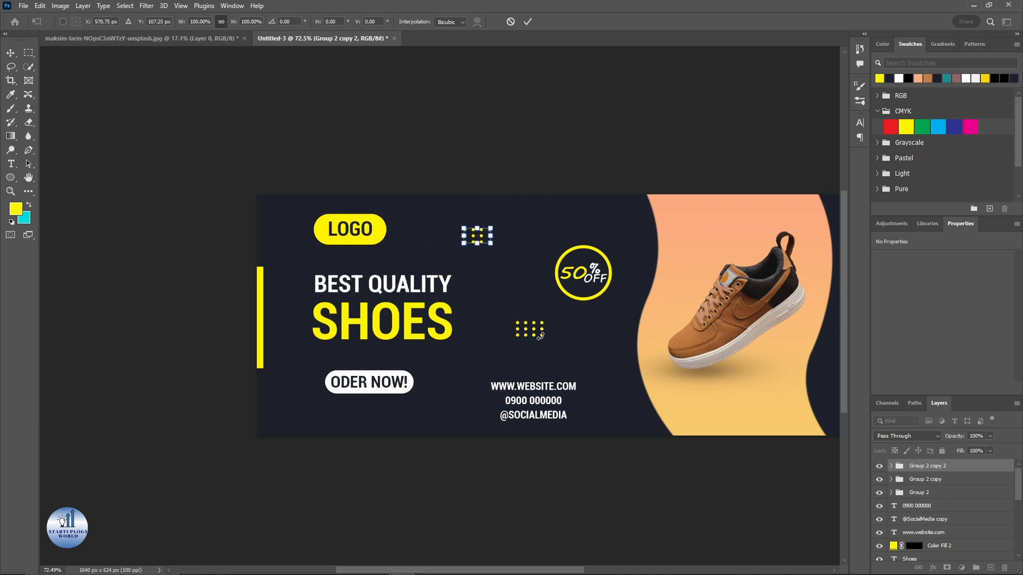
left_click(527, 21)
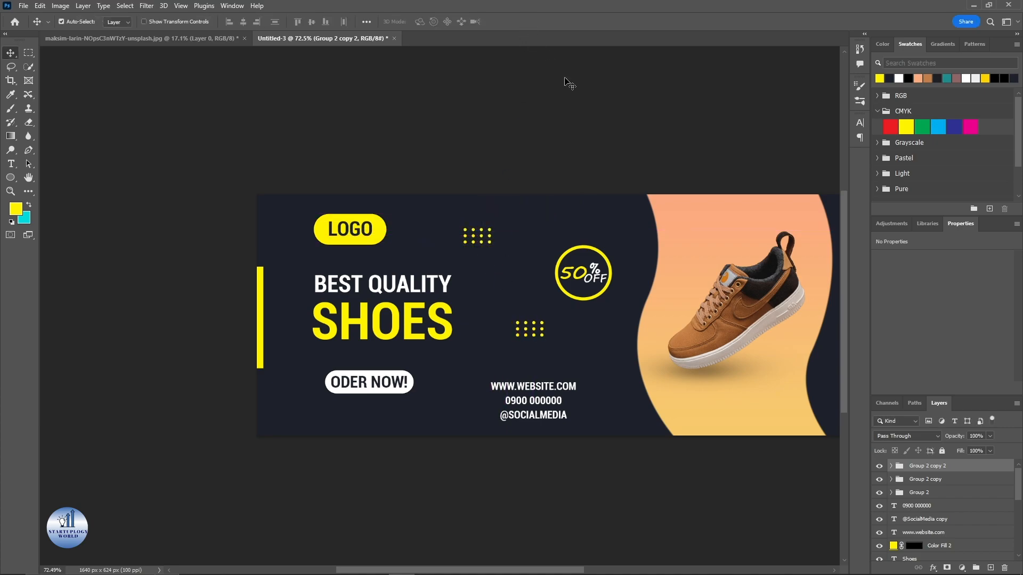
Step: Move the original dot group to the banner's lower-right corner, beside the wavy gradient panel
left_click(918, 492)
key("ctrl+t")
scroll(599, 410, "down", 2)
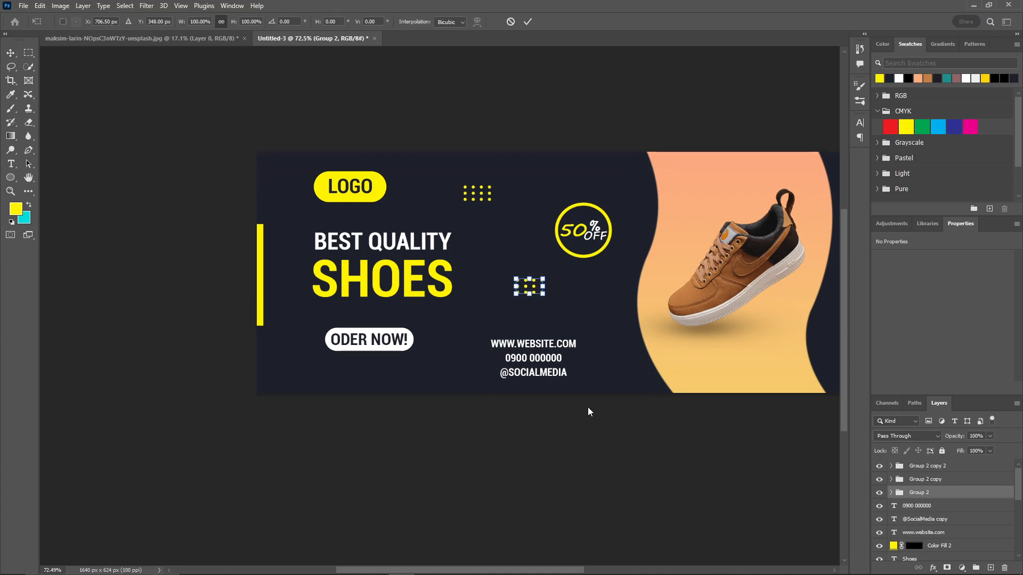
scroll(576, 375, "down", 3)
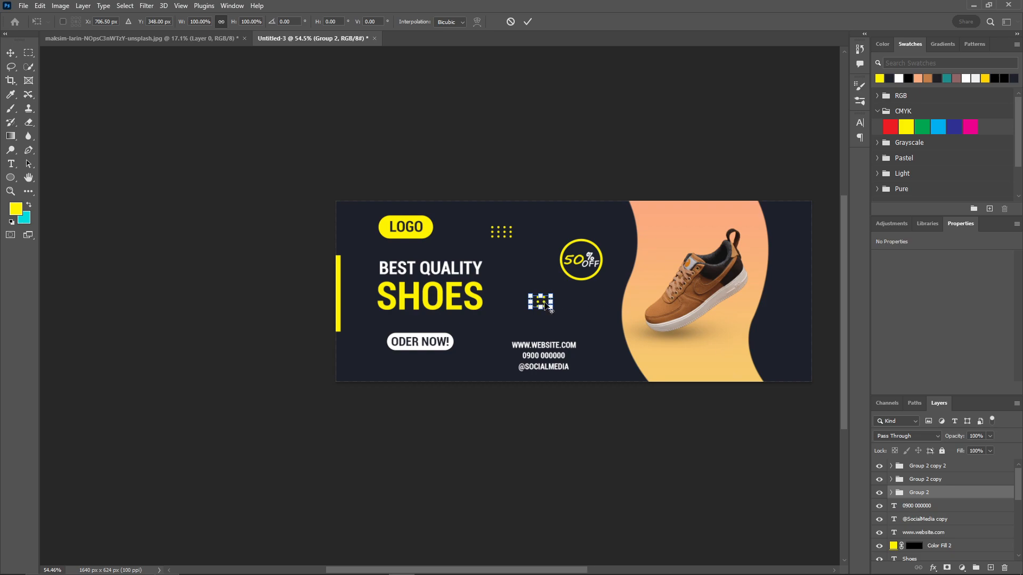
scroll(541, 303, "up", 1)
left_click_drag(541, 303, 836, 377)
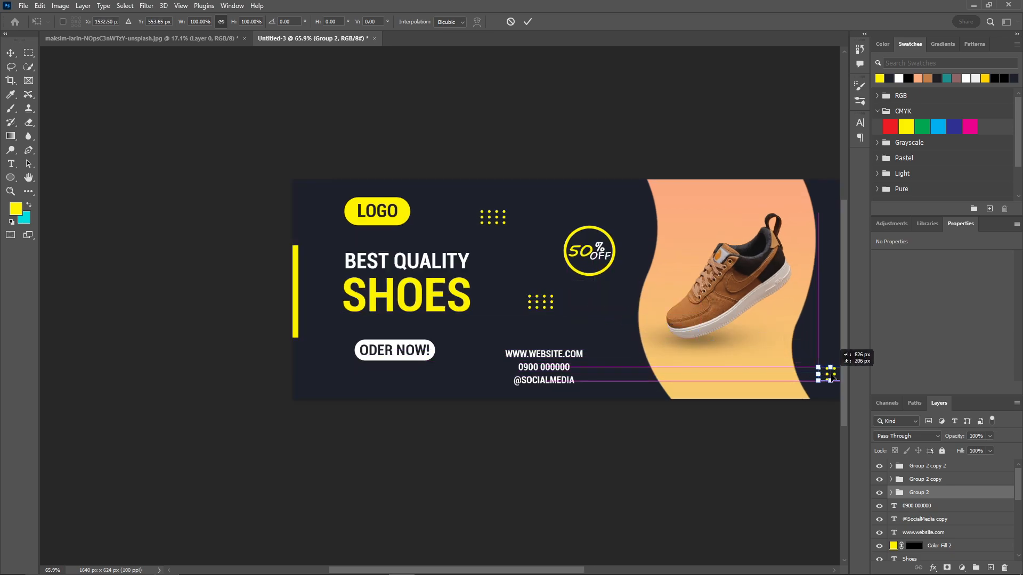
left_click_drag(741, 328, 559, 324)
left_click_drag(655, 372, 657, 368)
key("Return")
left_click_drag(450, 282, 451, 315)
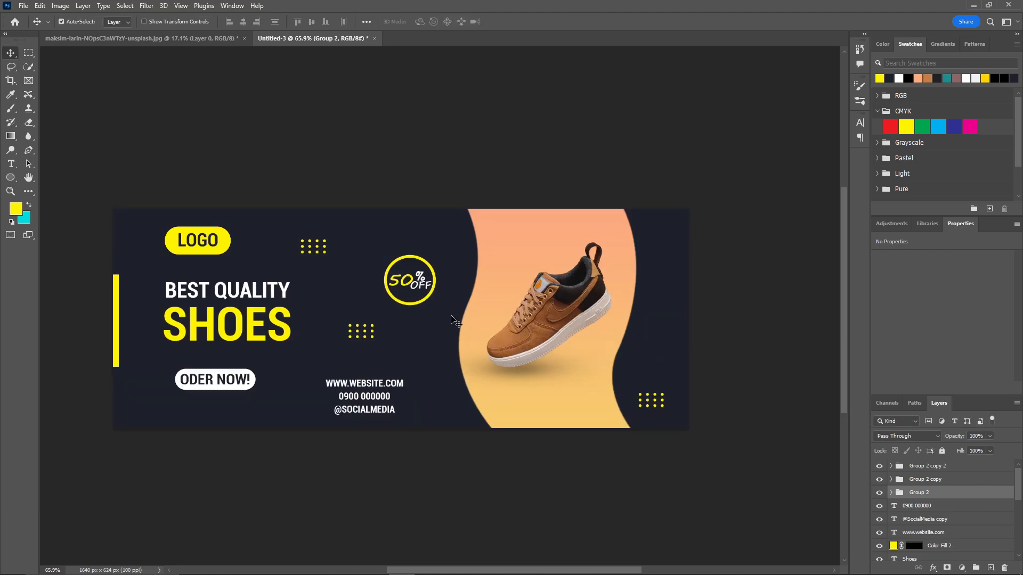